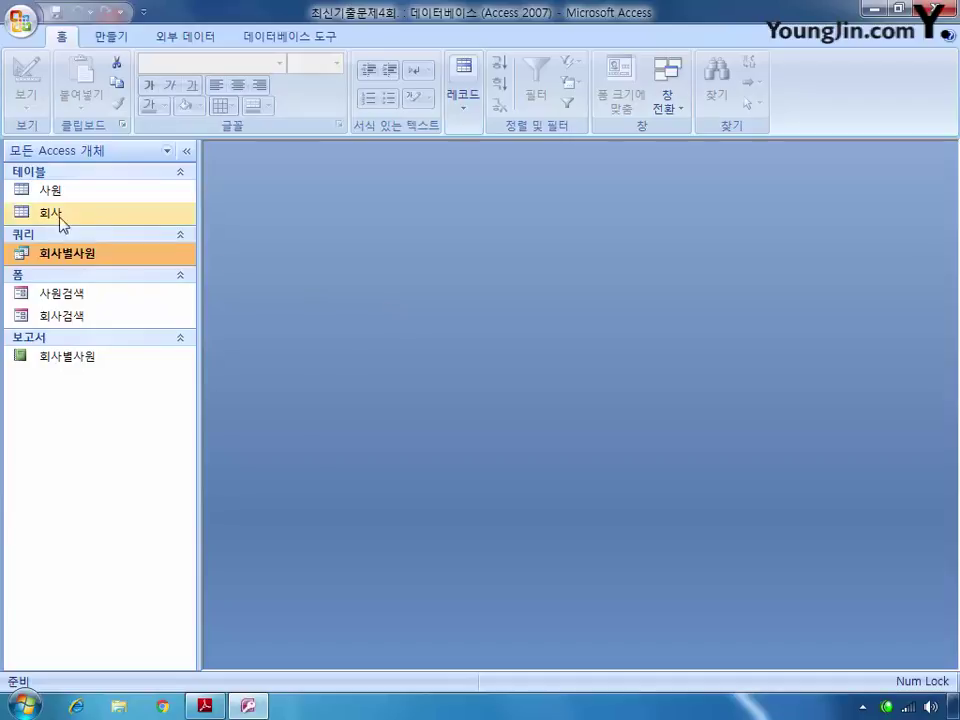
Open the 사원 table in Design view.
left_click(48, 191)
right_click(47, 190)
left_click(103, 228)
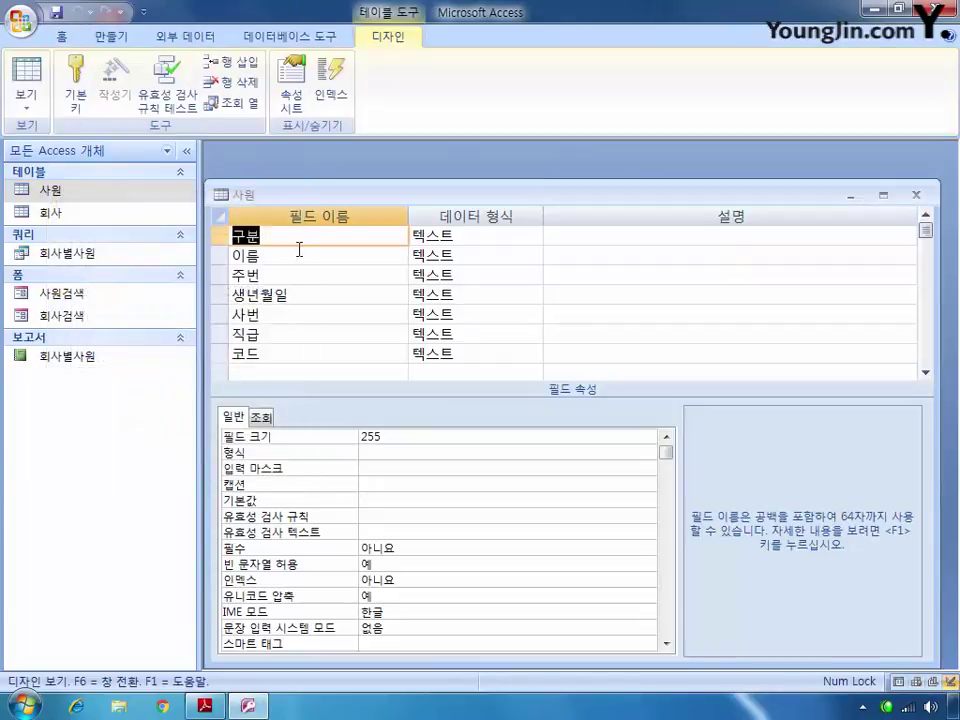
left_click_drag(375, 202, 375, 177)
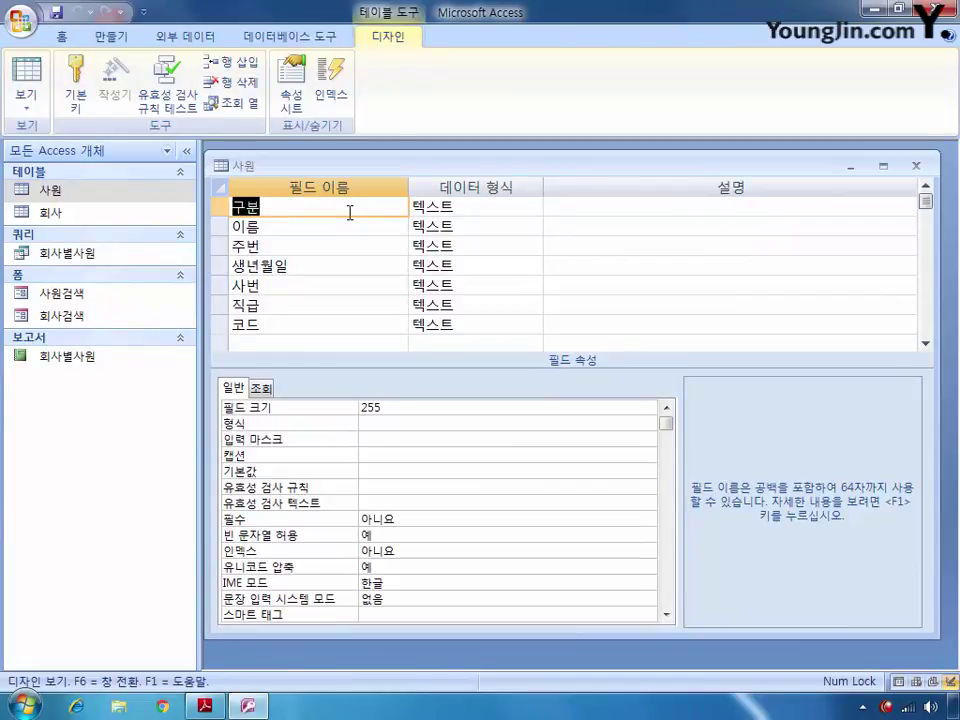
Delete the 구분 field from the 사원 table, including its data.
left_click(215, 209)
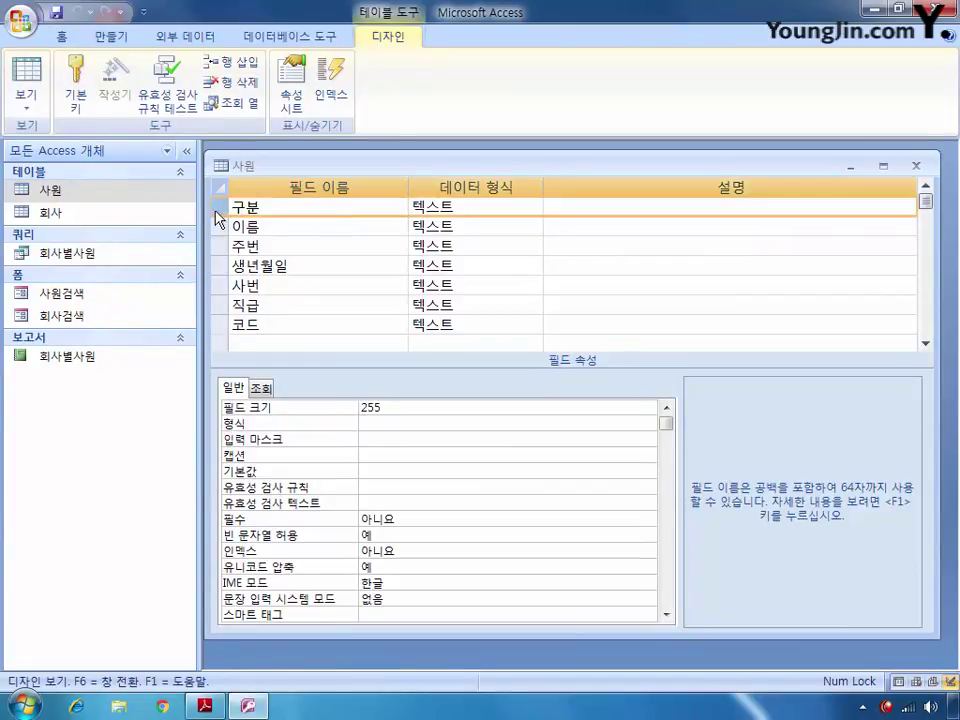
key("Delete")
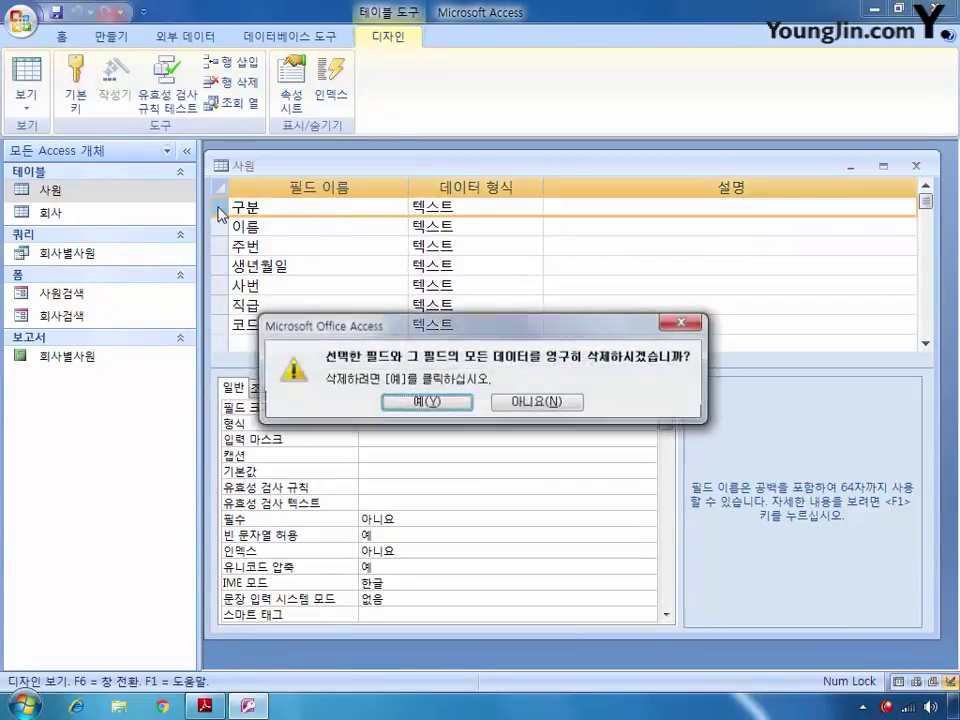
left_click(424, 402)
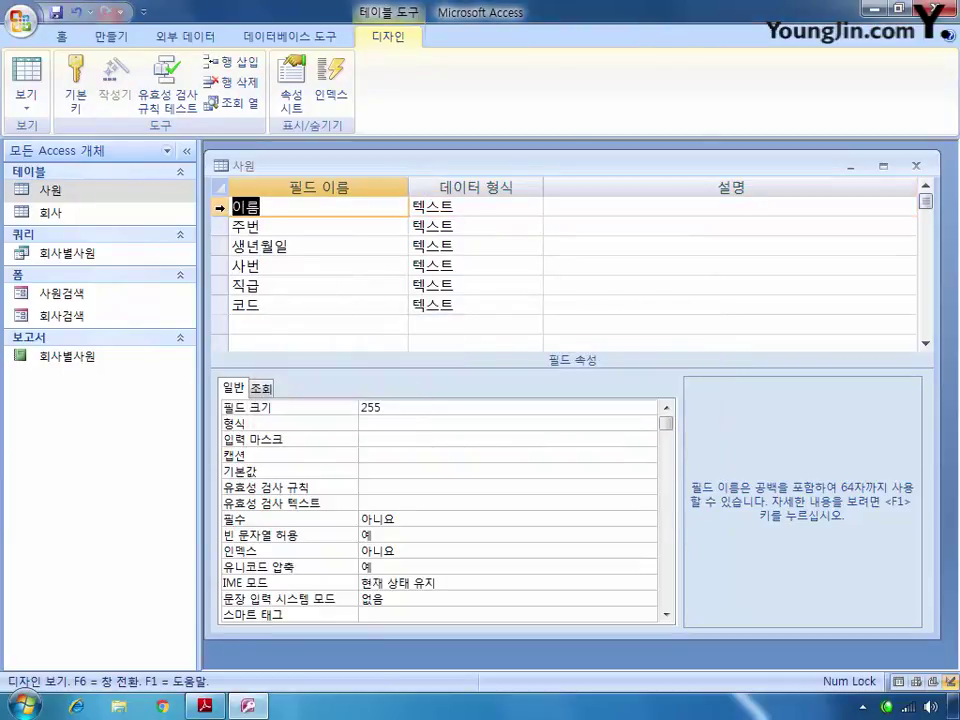
Insert a 순번 field above 이름 with the 일련 번호 data type and make it the primary key.
left_click(231, 61)
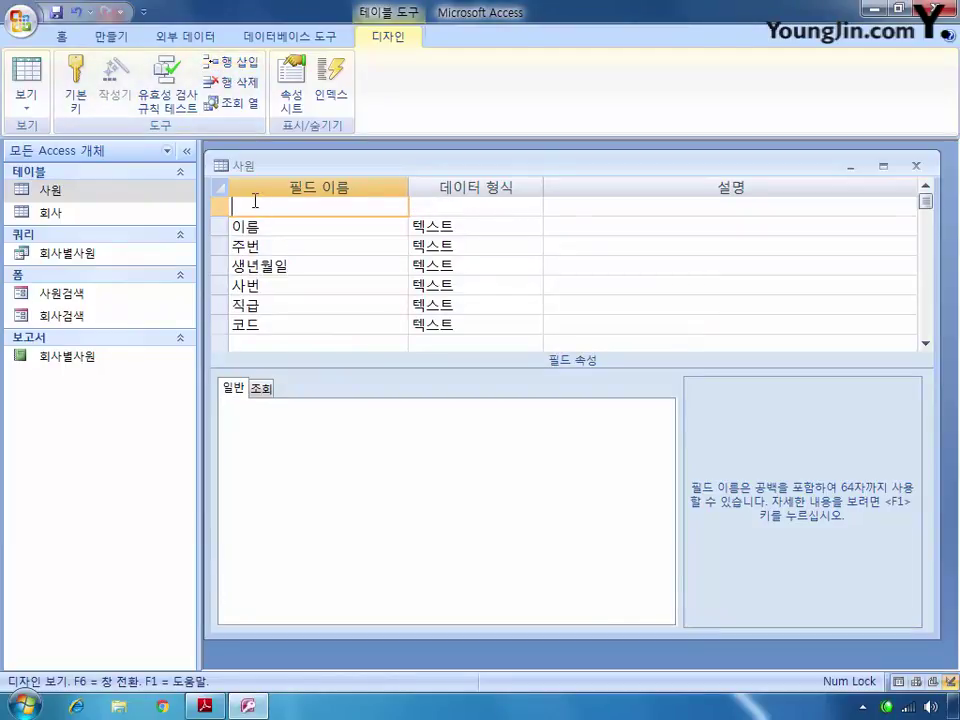
type("순번")
left_click(527, 208)
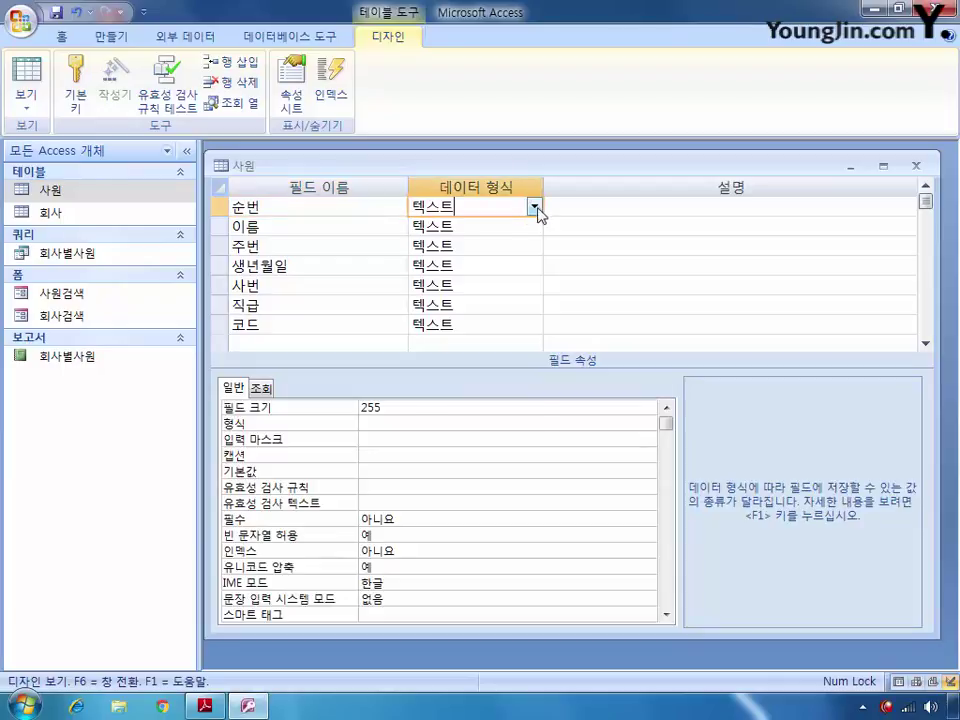
left_click(536, 207)
left_click(508, 323)
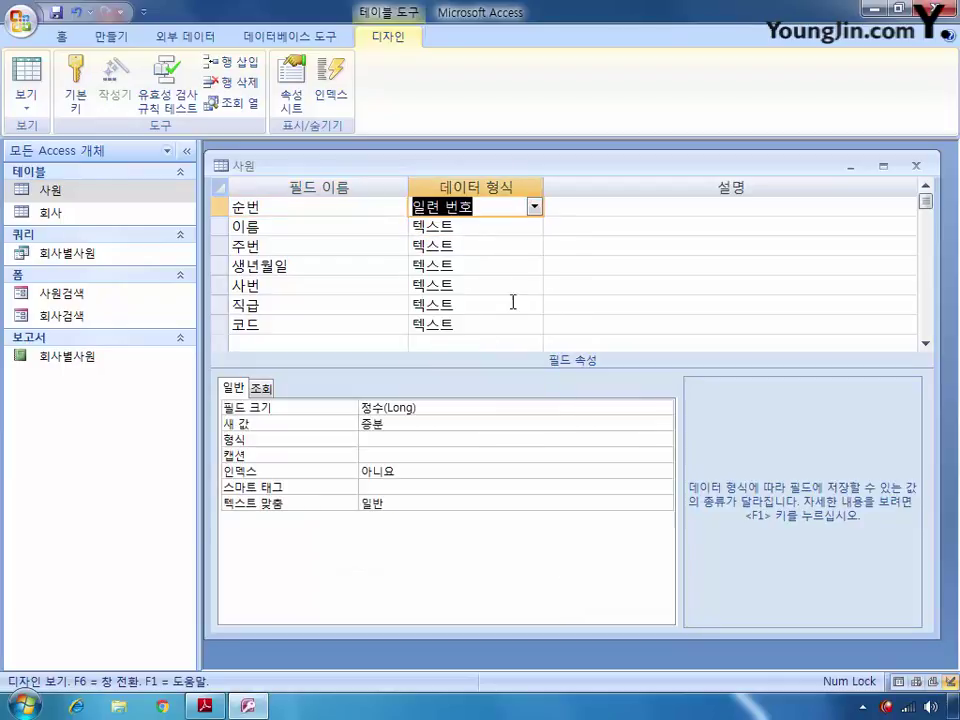
left_click(75, 85)
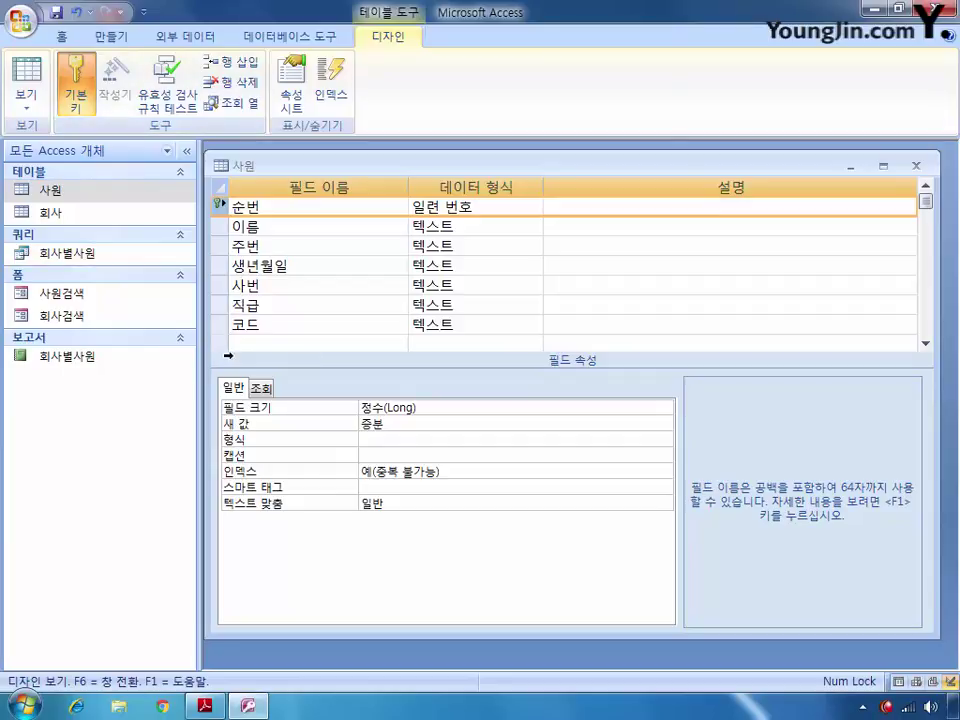
Set the 이름 field's IME 모드 to 한글 and 빈 문자열 허용 to 아니요.
left_click(221, 228)
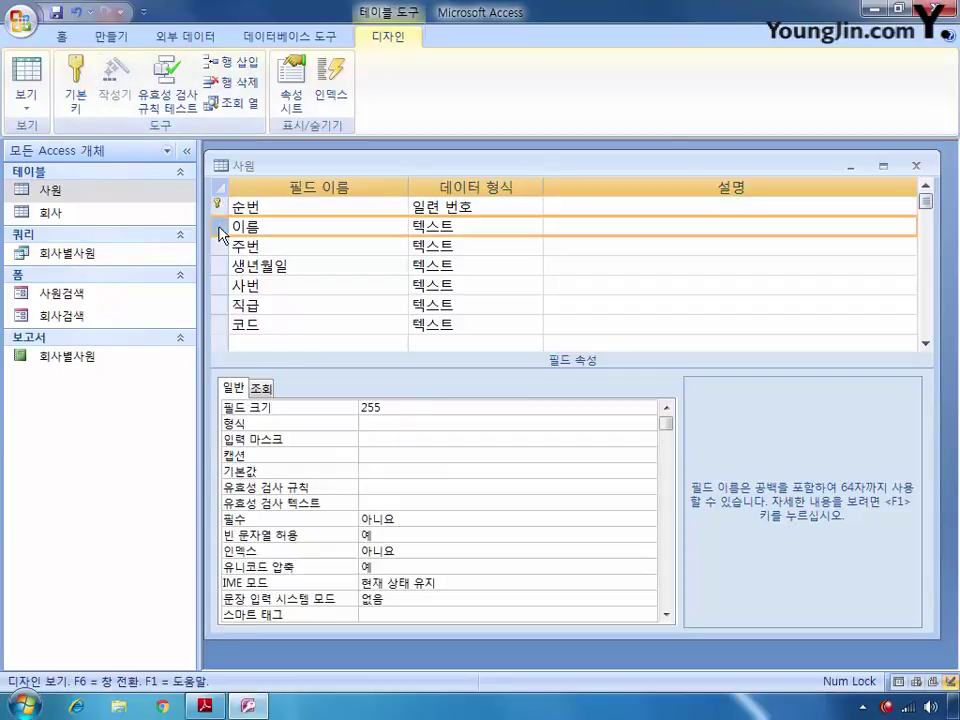
left_click(427, 582)
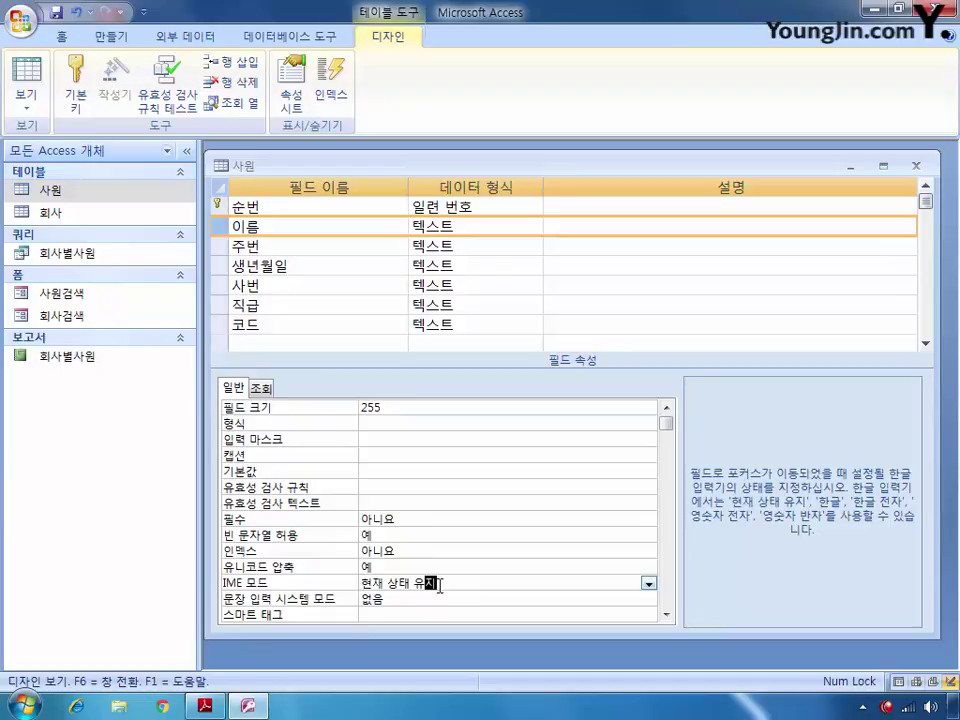
left_click(648, 584)
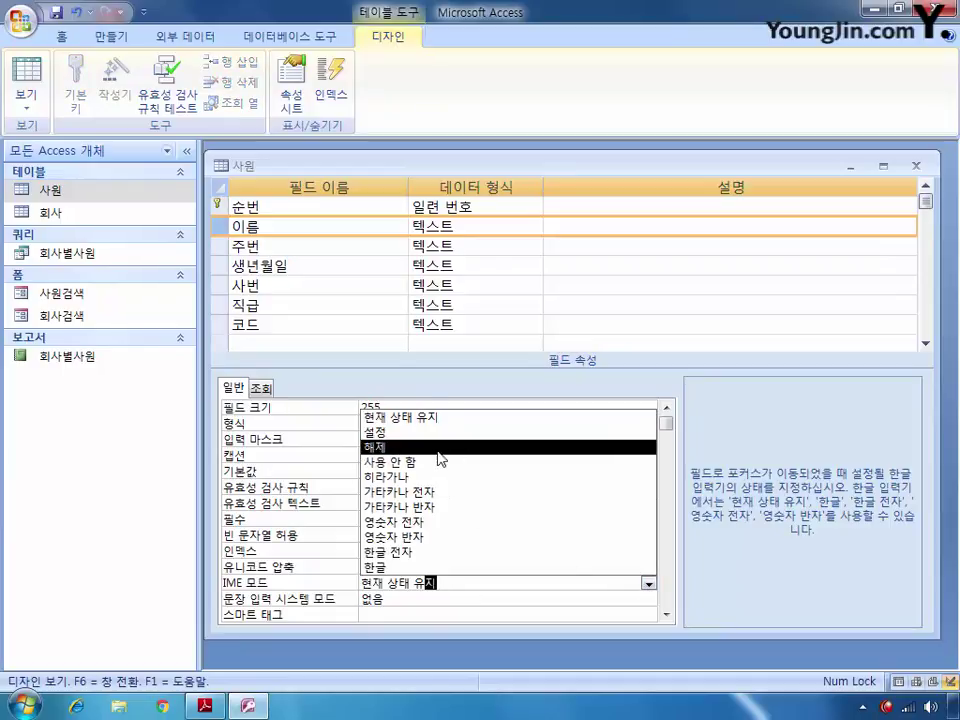
left_click(418, 567)
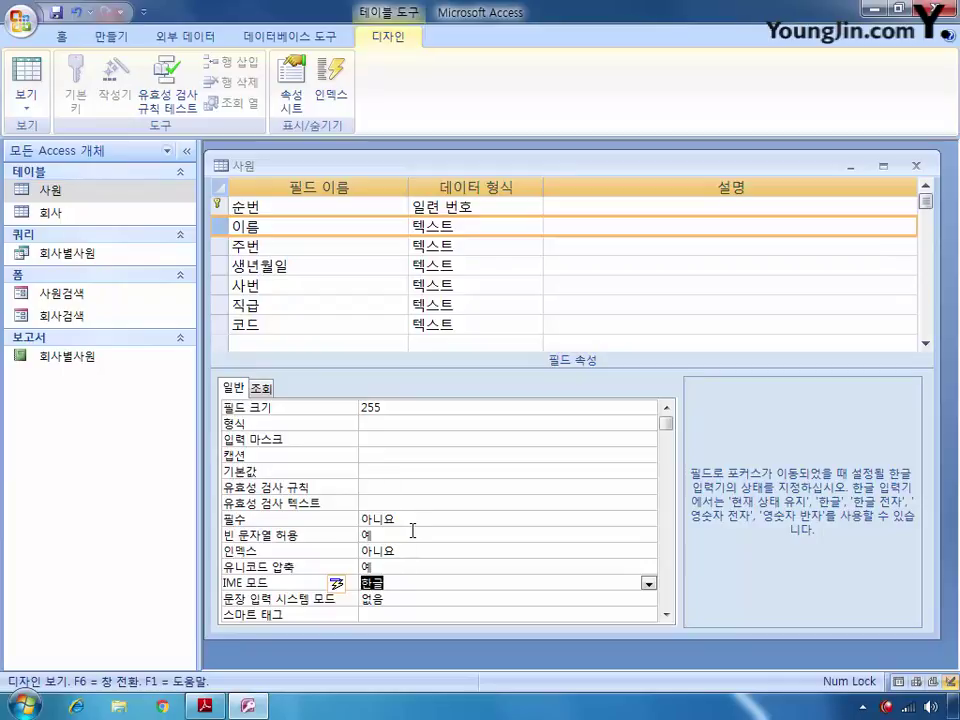
left_click(647, 536)
left_click(647, 536)
left_click(582, 566)
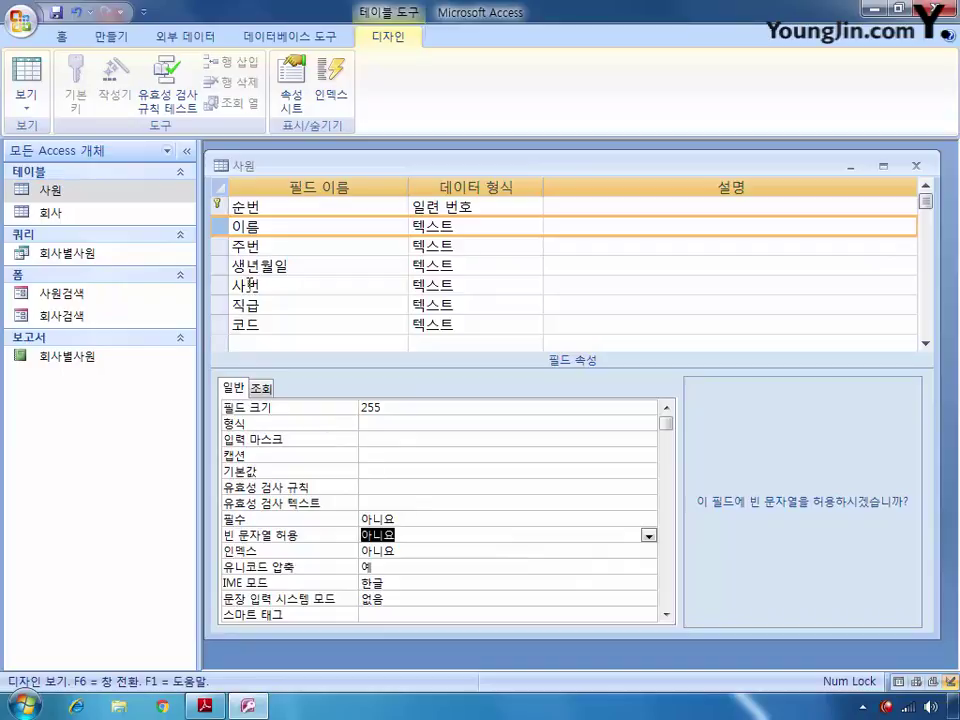
left_click(216, 247)
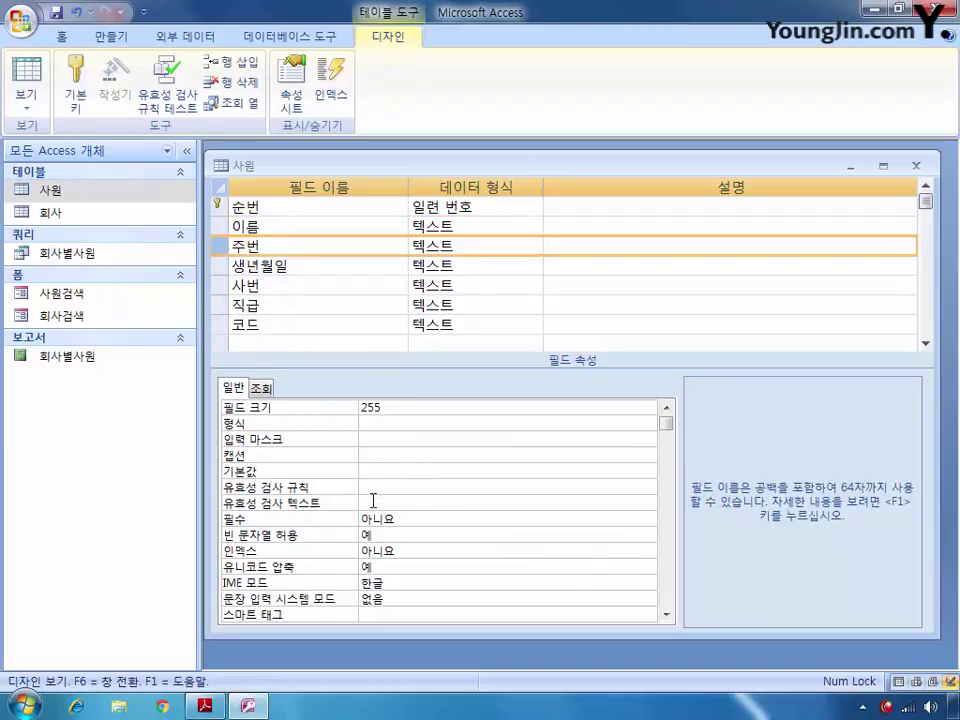
left_click(402, 440)
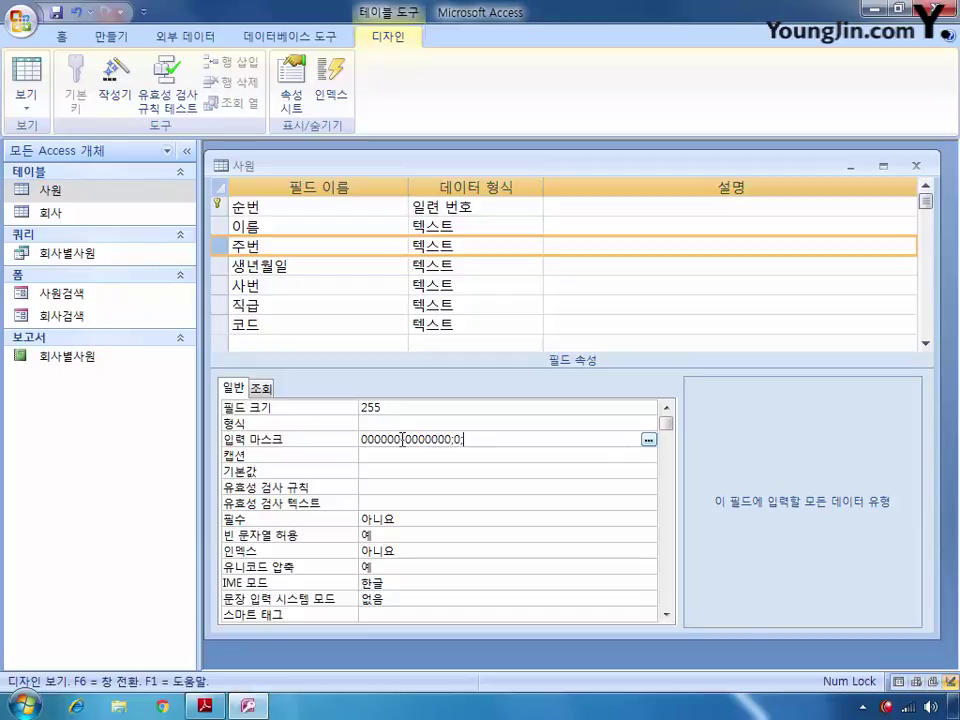
Set the 생년월일 field's data type to 날짜/시간 and its validation rule to <=#1979-12-31#.
left_click(232, 268)
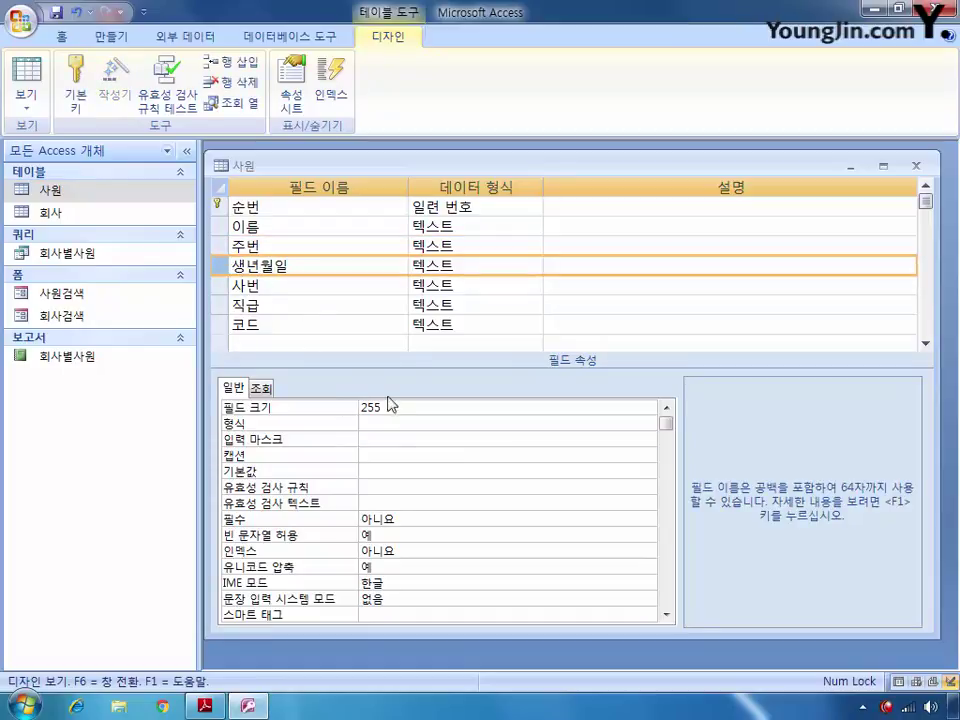
left_click(491, 268)
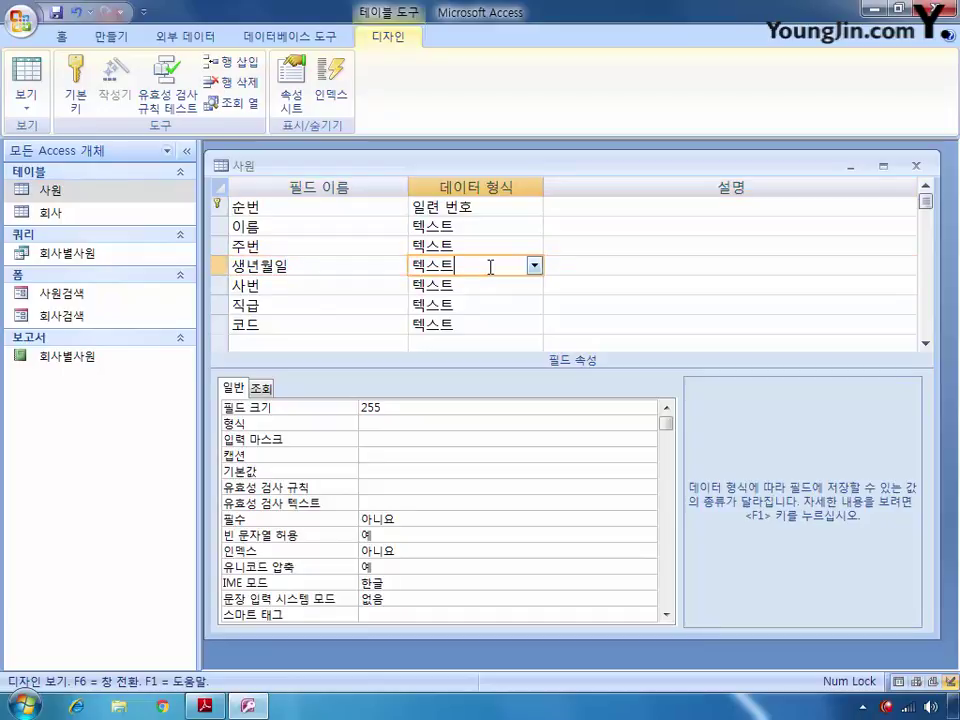
left_click(535, 266)
left_click(470, 344)
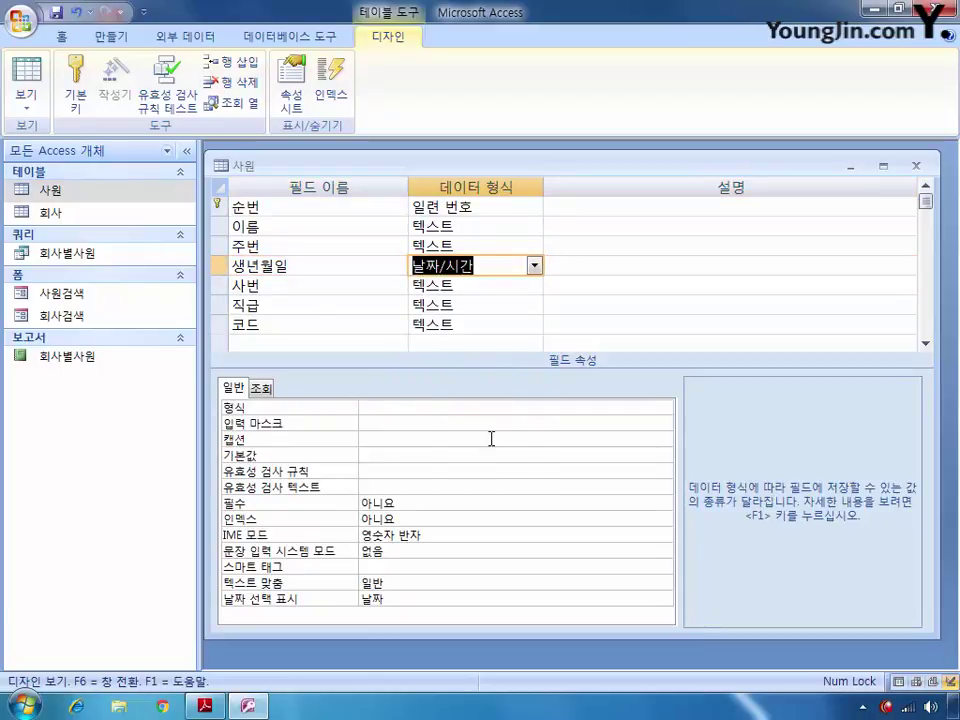
left_click(375, 471)
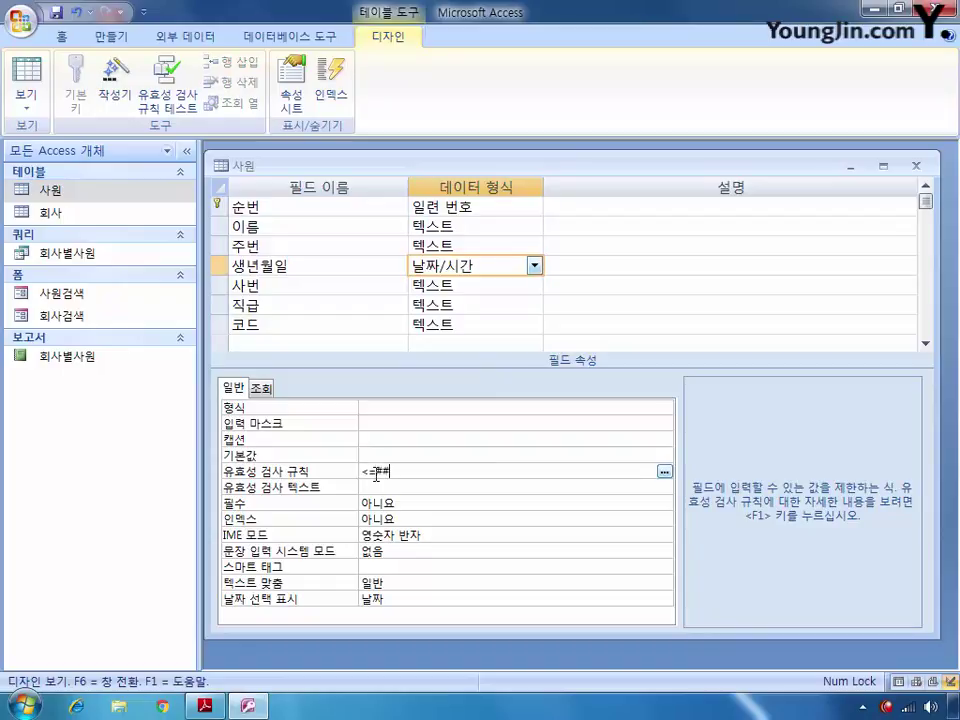
type("979-12-31")
Add a 멀티 field below 코드 with the 첨부 파일 data type.
left_click(255, 341)
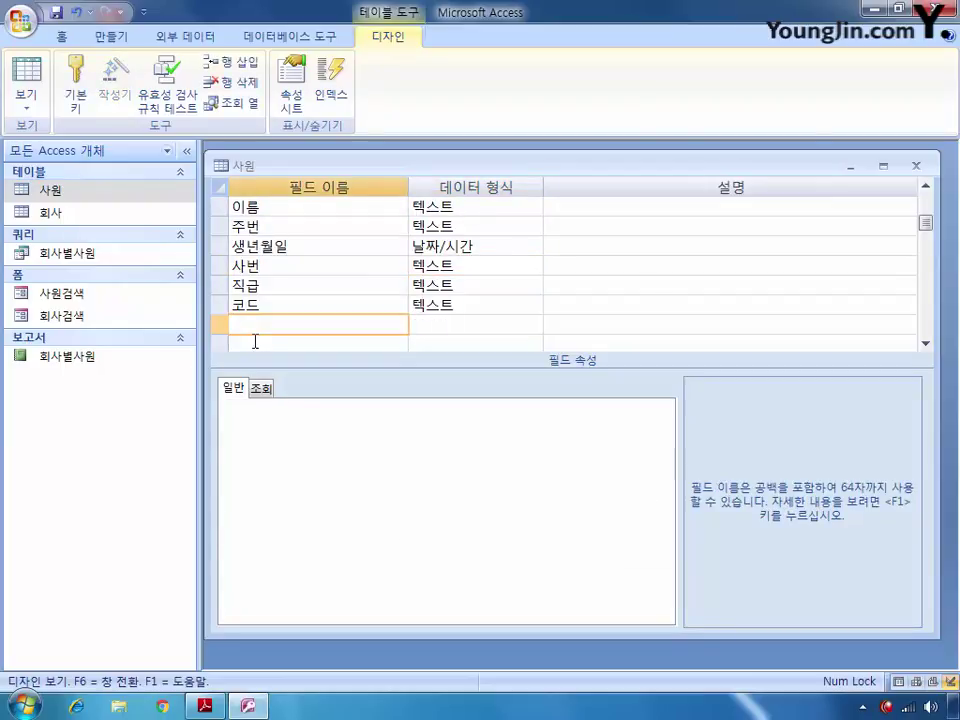
type("머")
type("티")
left_click(450, 322)
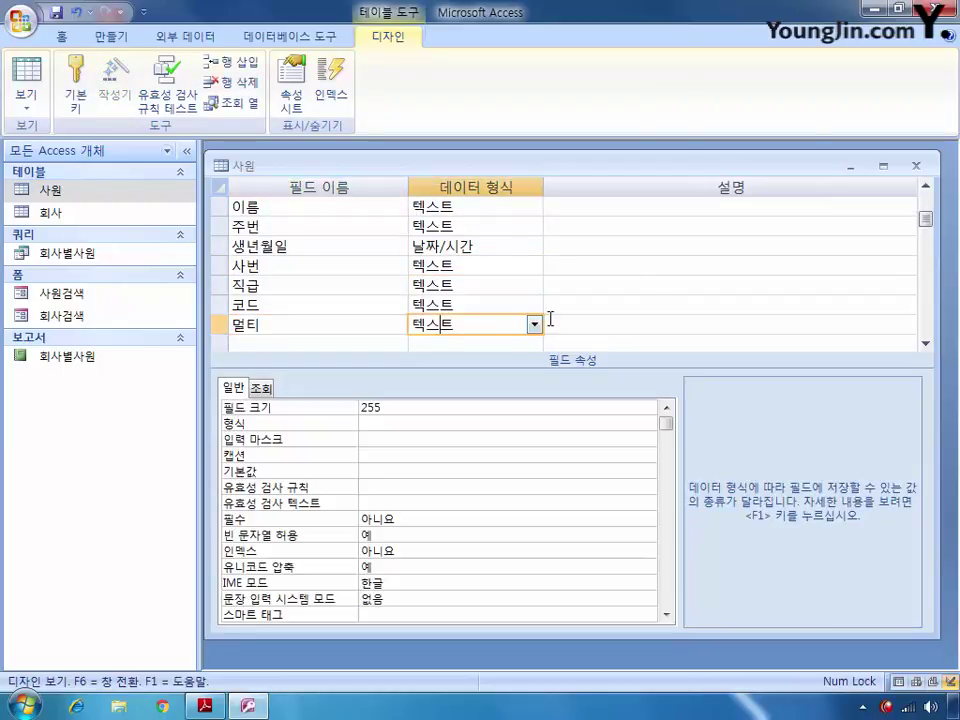
left_click(537, 325)
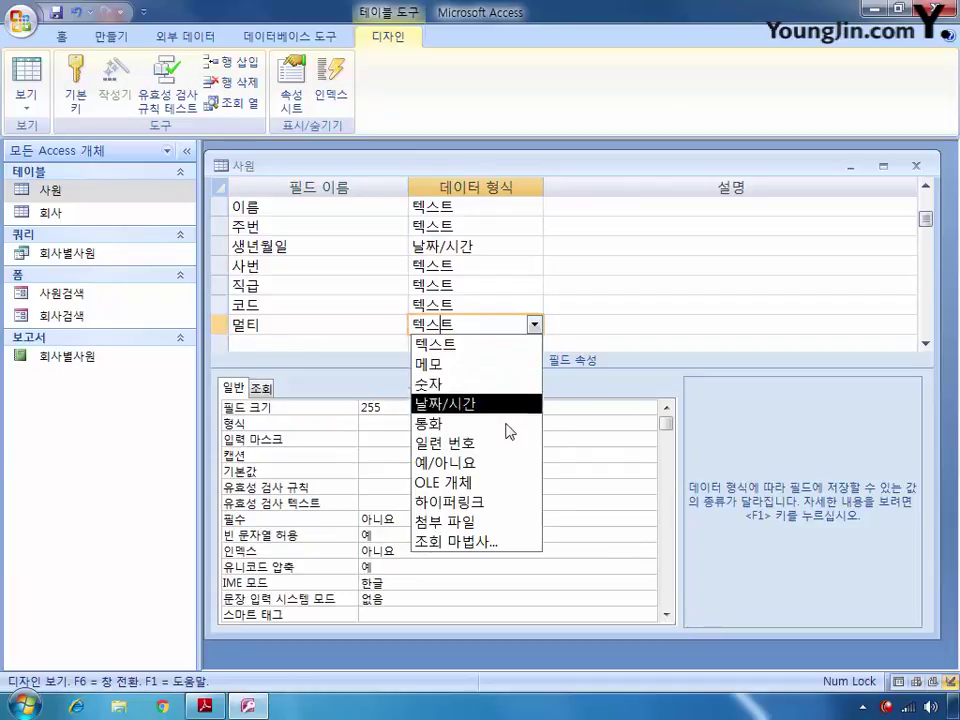
left_click(460, 518)
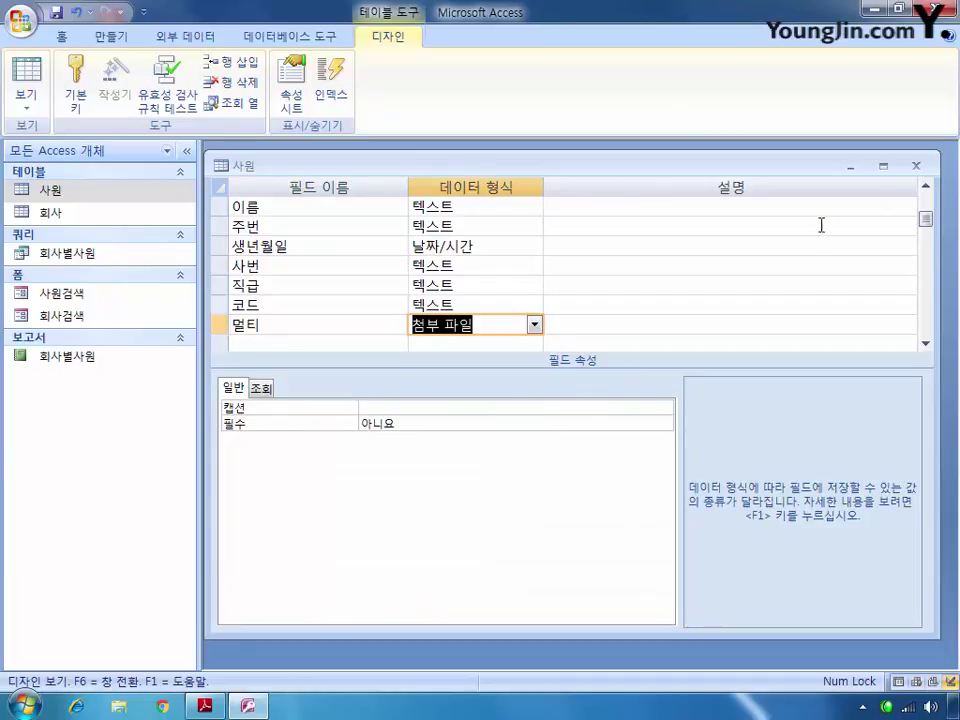
Close the 사원 table, saving its design changes and testing existing data against the new rules.
left_click(914, 166)
left_click(378, 401)
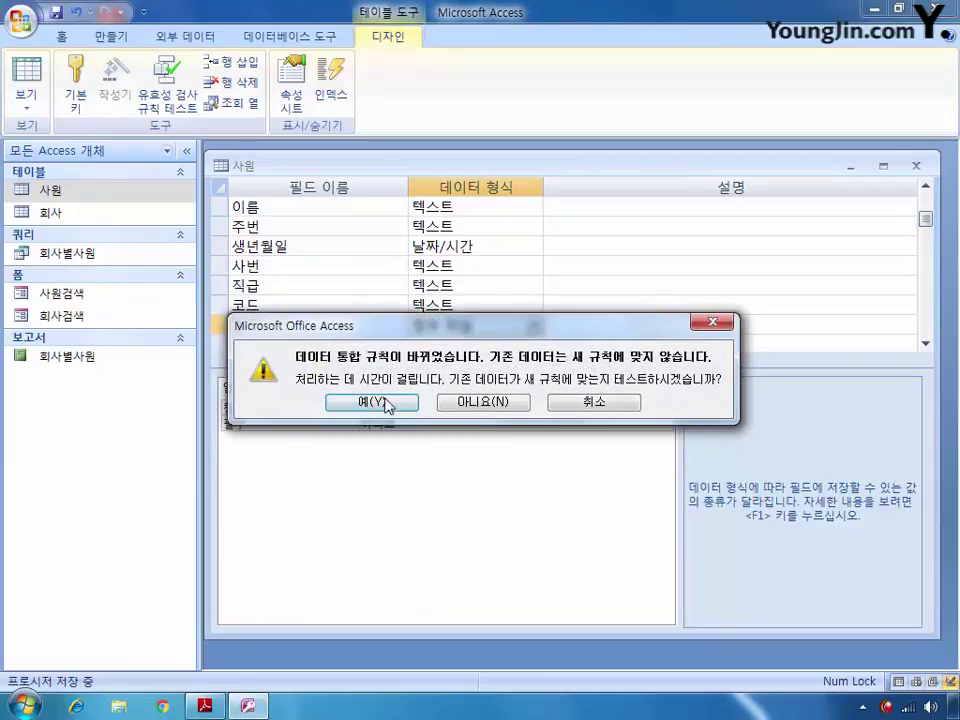
left_click(384, 405)
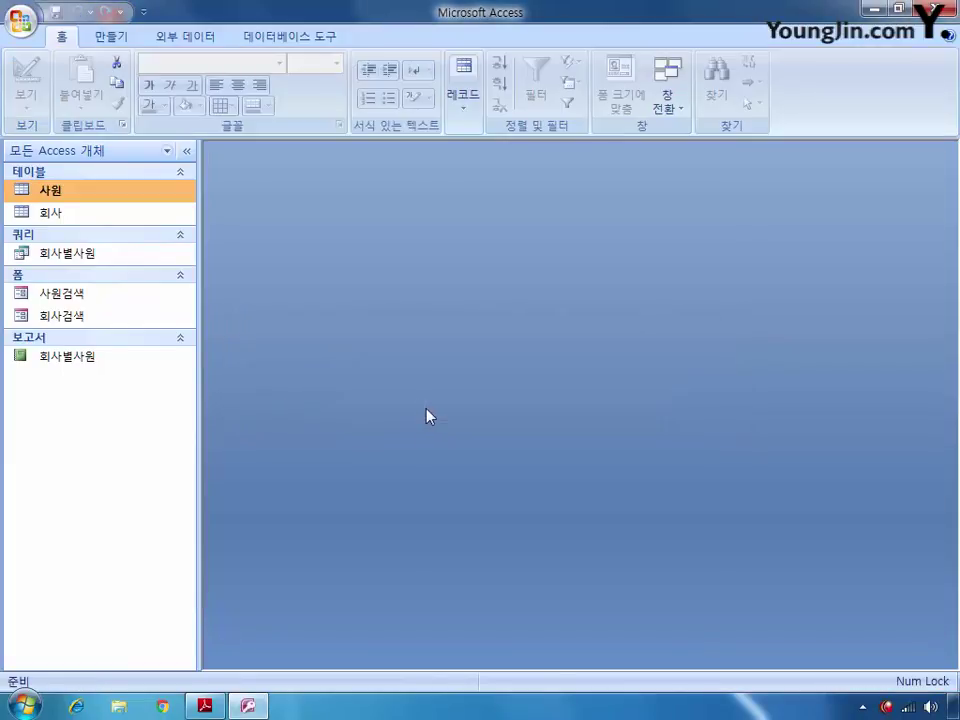
Reopen the 사원 table in Design view and set the 코드 field's lookup display control to 콤보 상자.
right_click(77, 196)
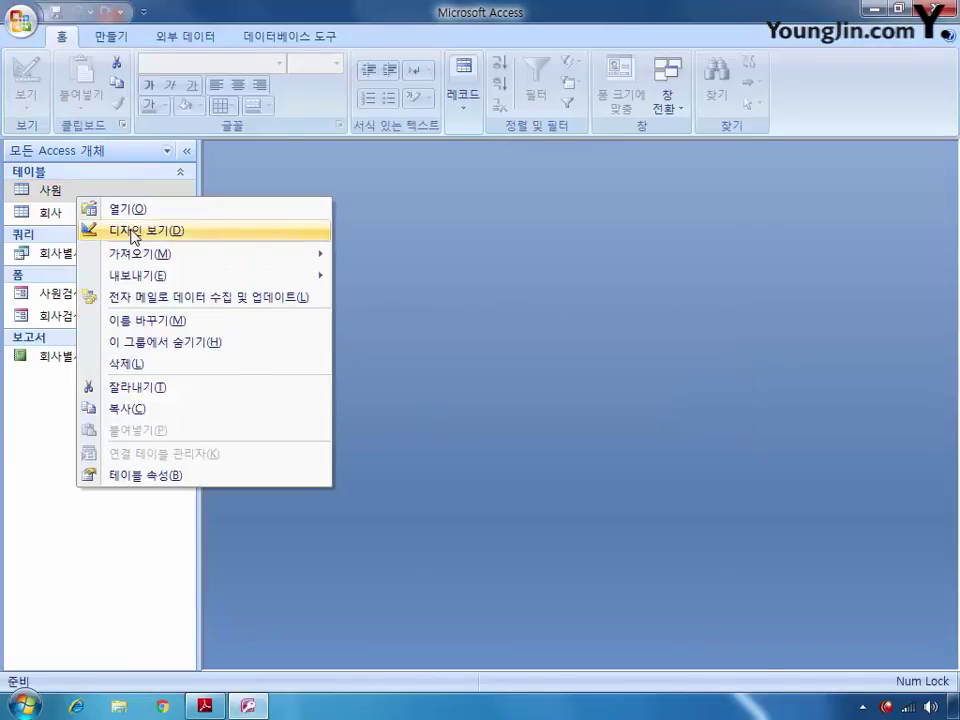
left_click(133, 232)
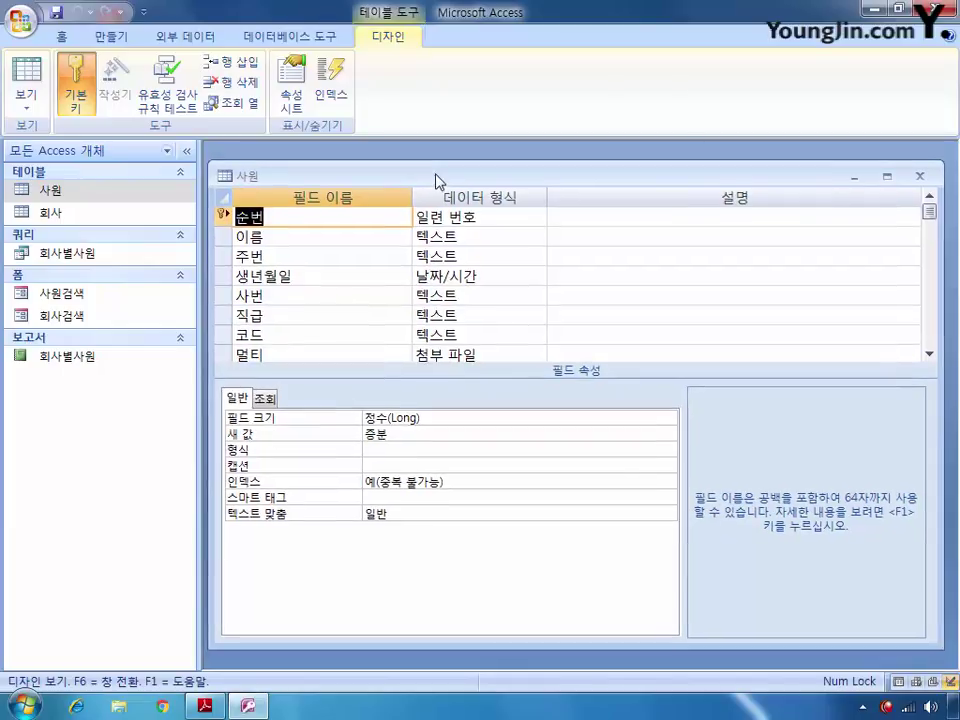
left_click(223, 335)
left_click(264, 398)
left_click(441, 418)
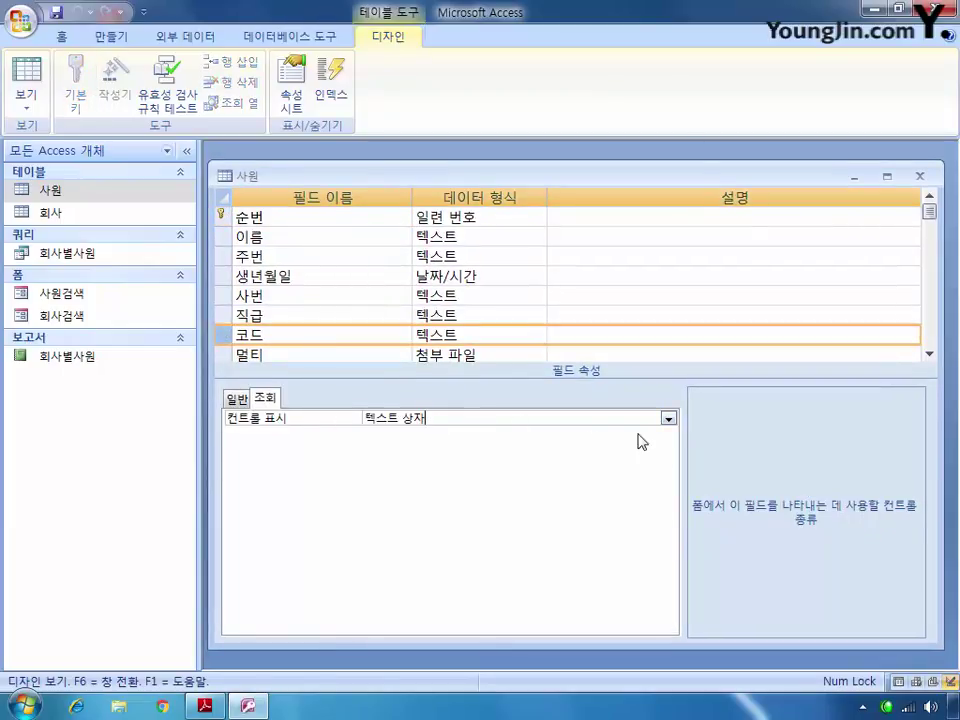
left_click(667, 418)
left_click(536, 465)
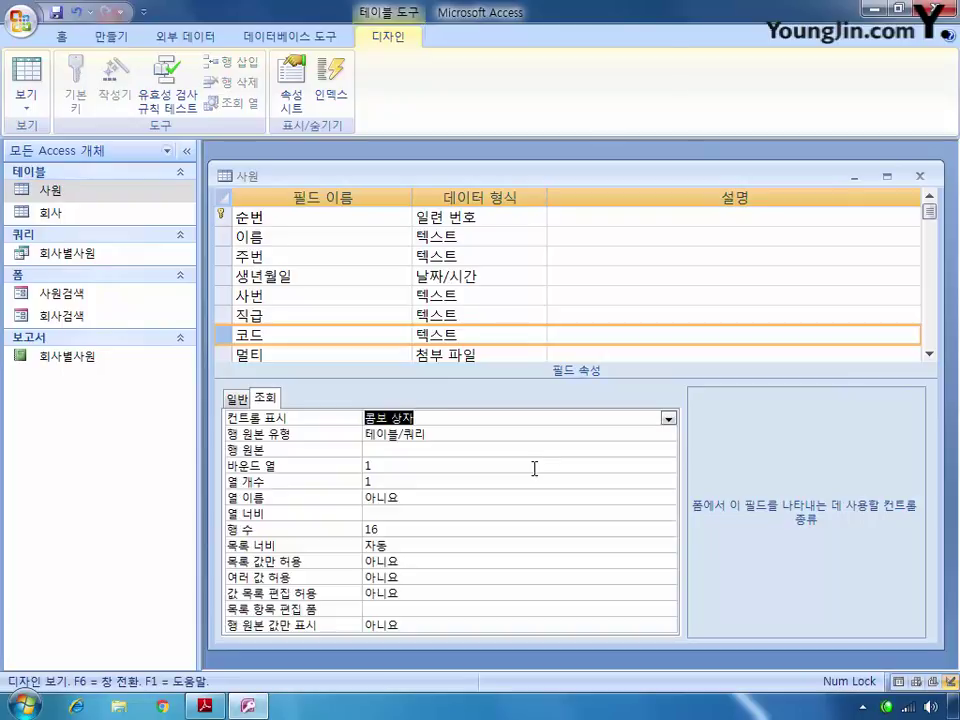
Build the 코드 lookup's row source as a query on the 회사 table's 코드 and 사명 fields, saving it to the property.
left_click(393, 450)
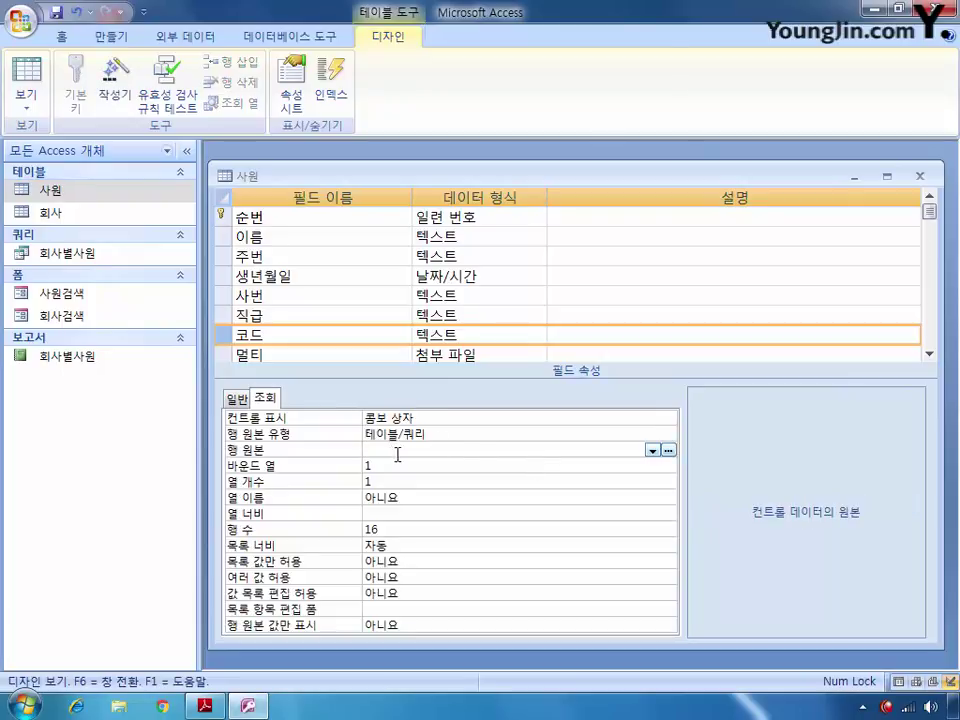
left_click(668, 450)
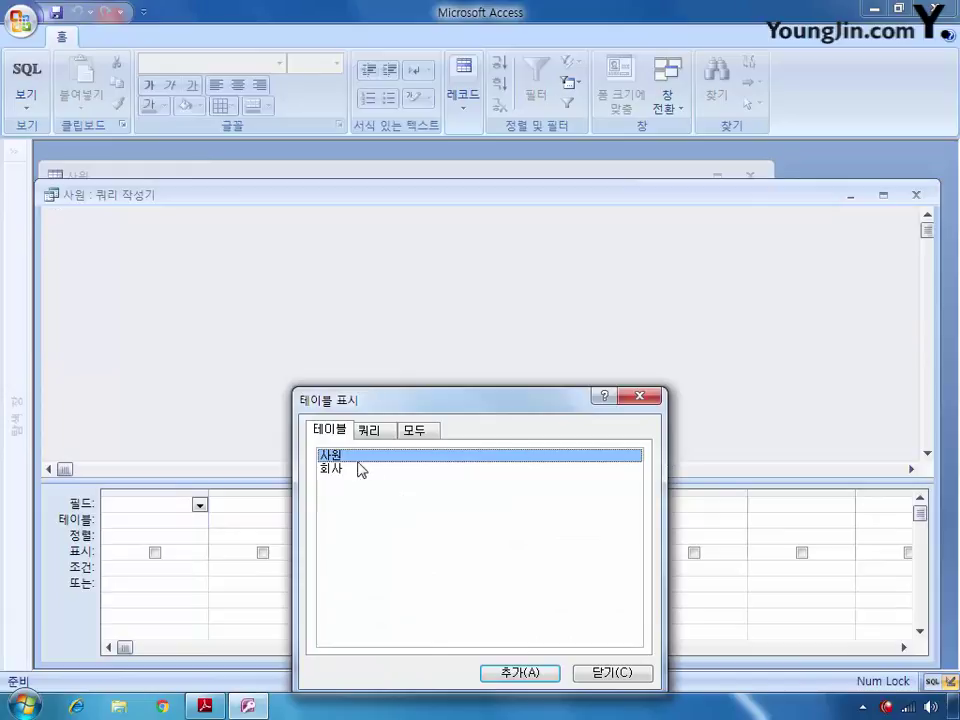
left_click(352, 467)
left_click(521, 673)
left_click(612, 673)
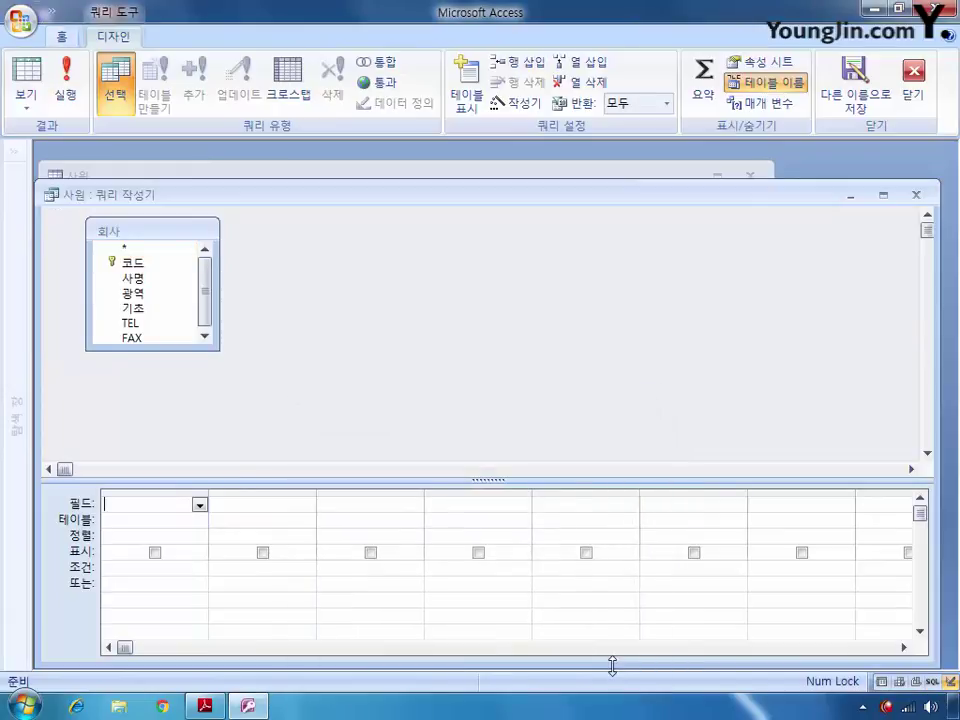
double_click(132, 262)
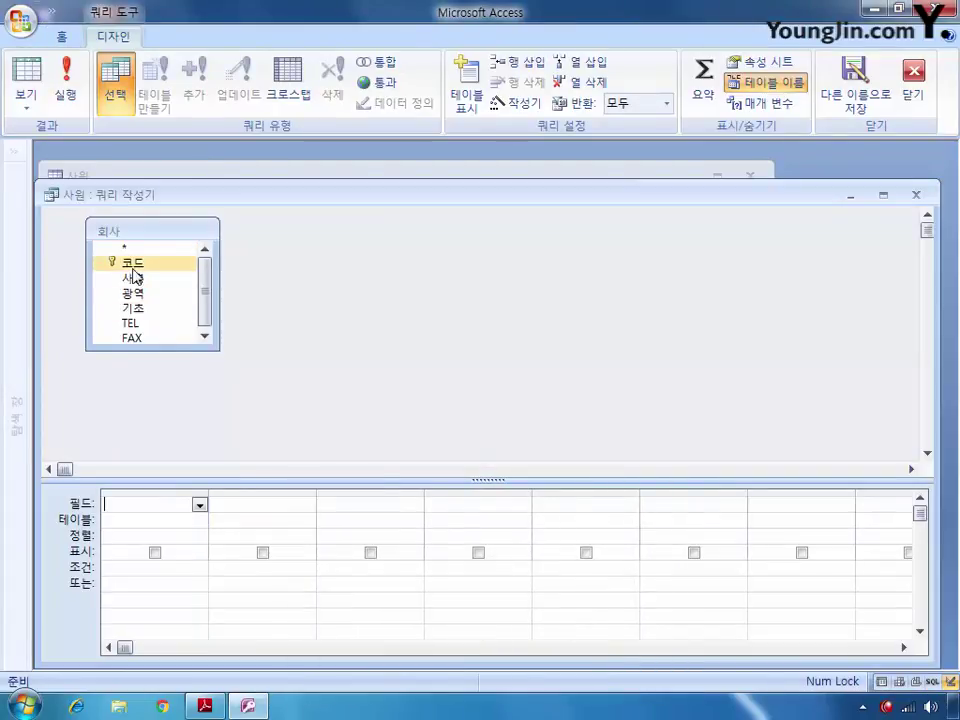
left_click(133, 283)
double_click(133, 283)
left_click(915, 195)
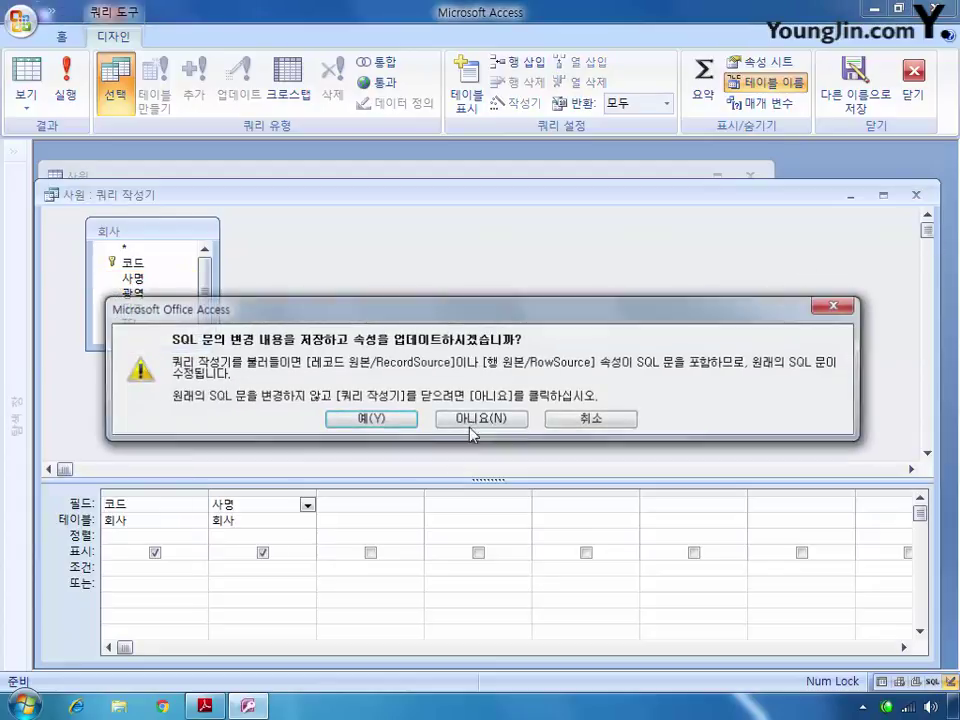
left_click(402, 420)
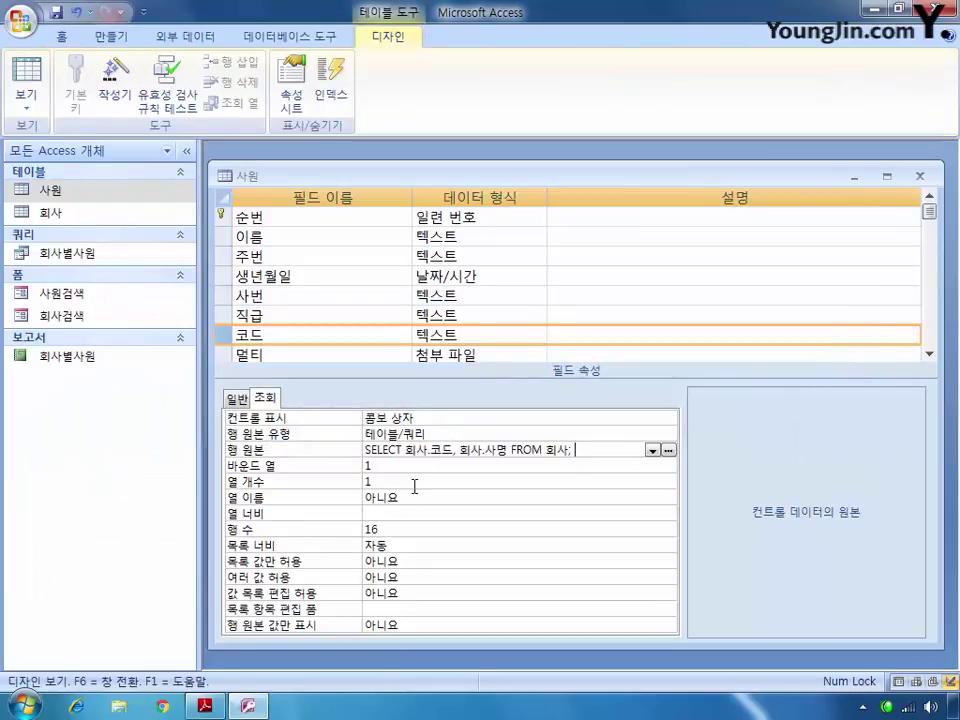
Set the 코드 lookup's column count to 2 and close the 사원 table, saving its design changes.
left_click(328, 487)
type("2")
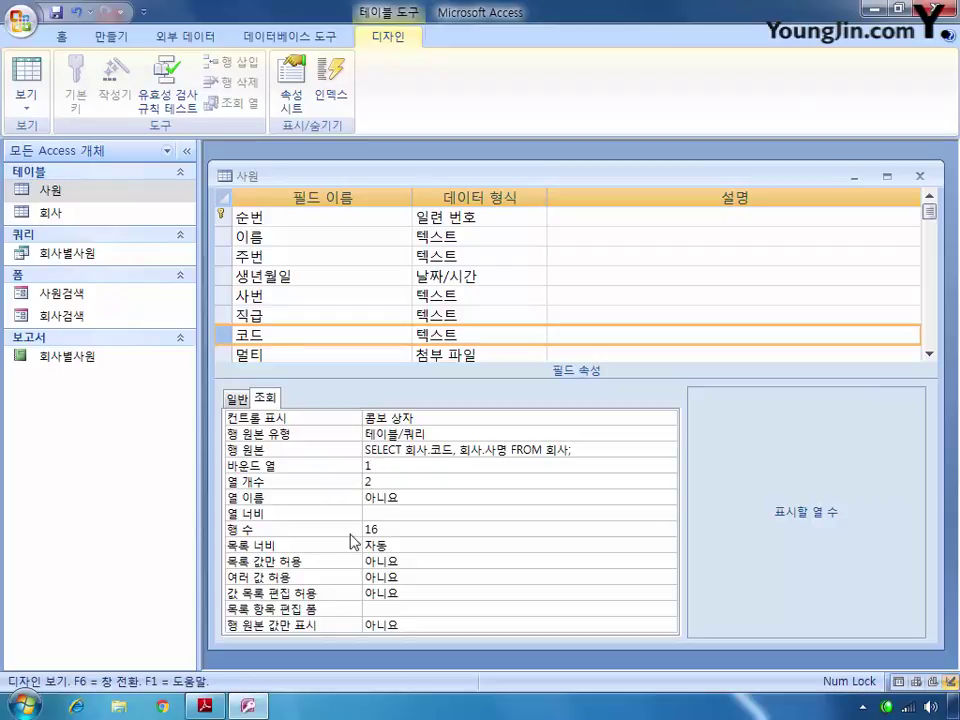
left_click(920, 176)
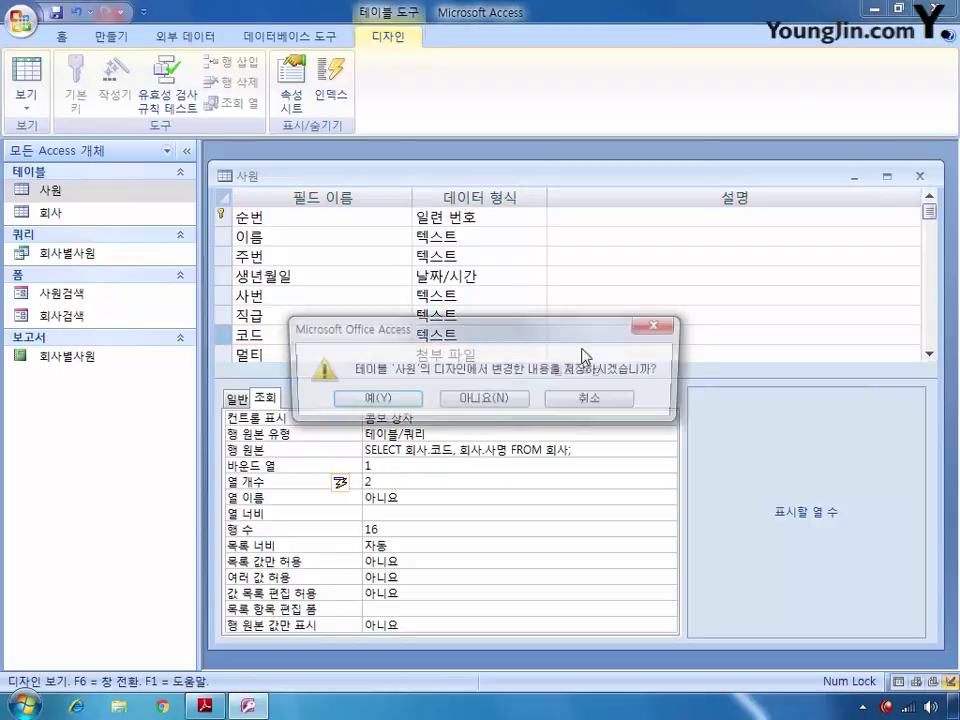
left_click(385, 394)
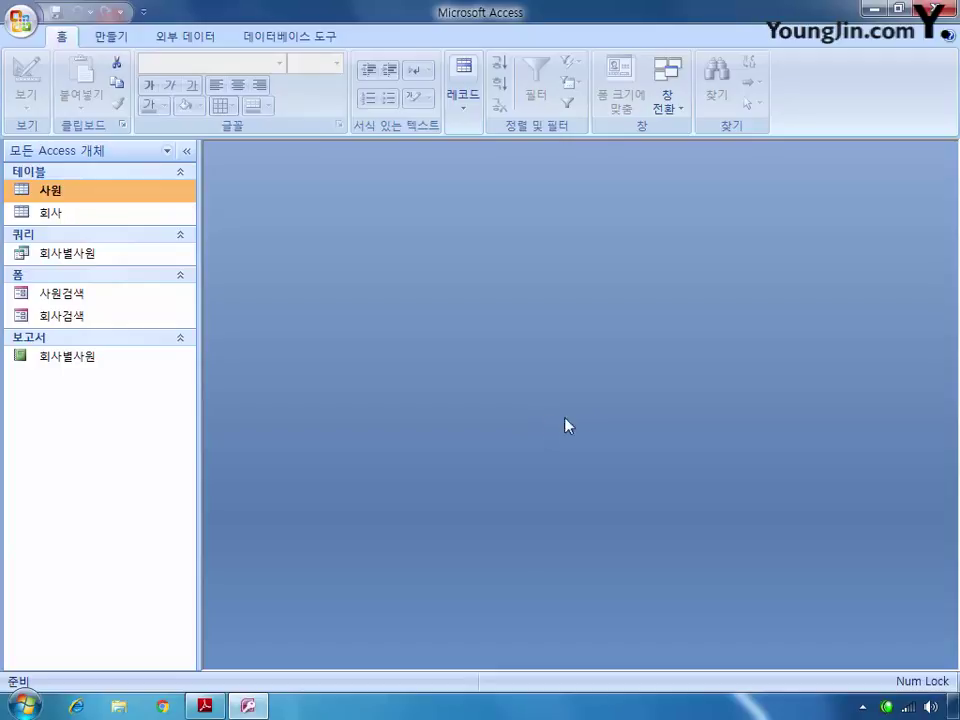
Open the database's relationships window and add the 사원 and 회사 tables to it.
left_click(272, 38)
left_click(261, 88)
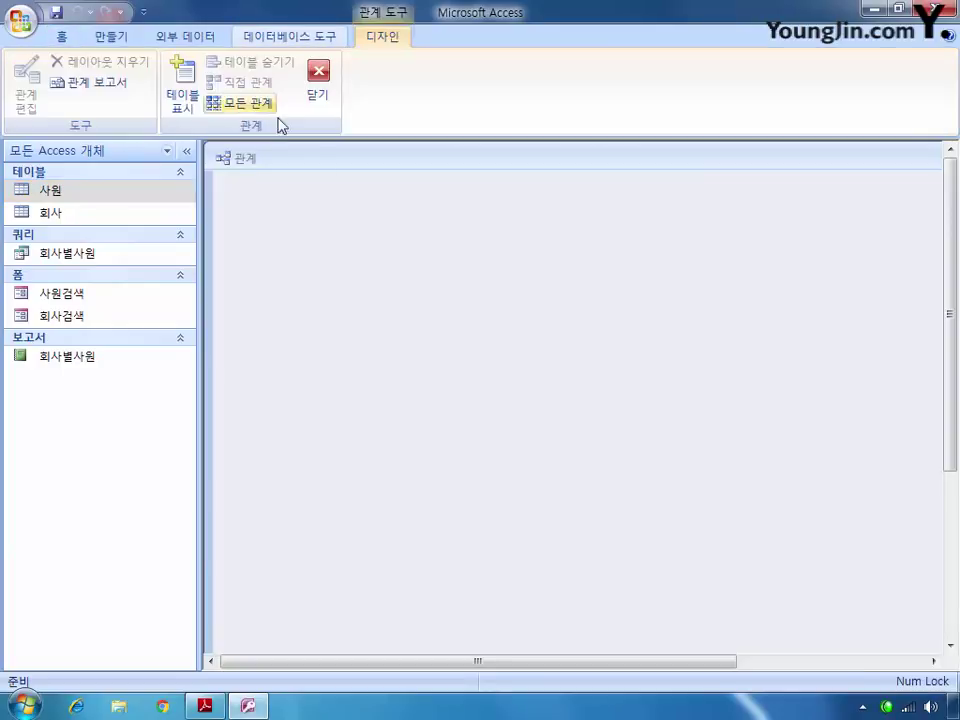
right_click(452, 251)
left_click(461, 253)
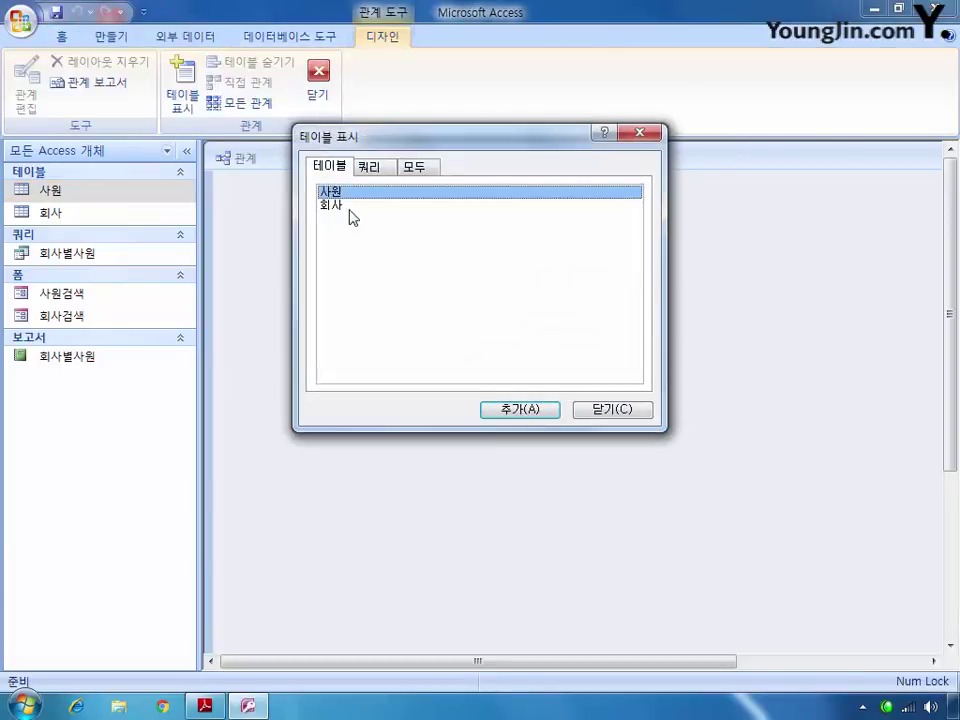
double_click(335, 193)
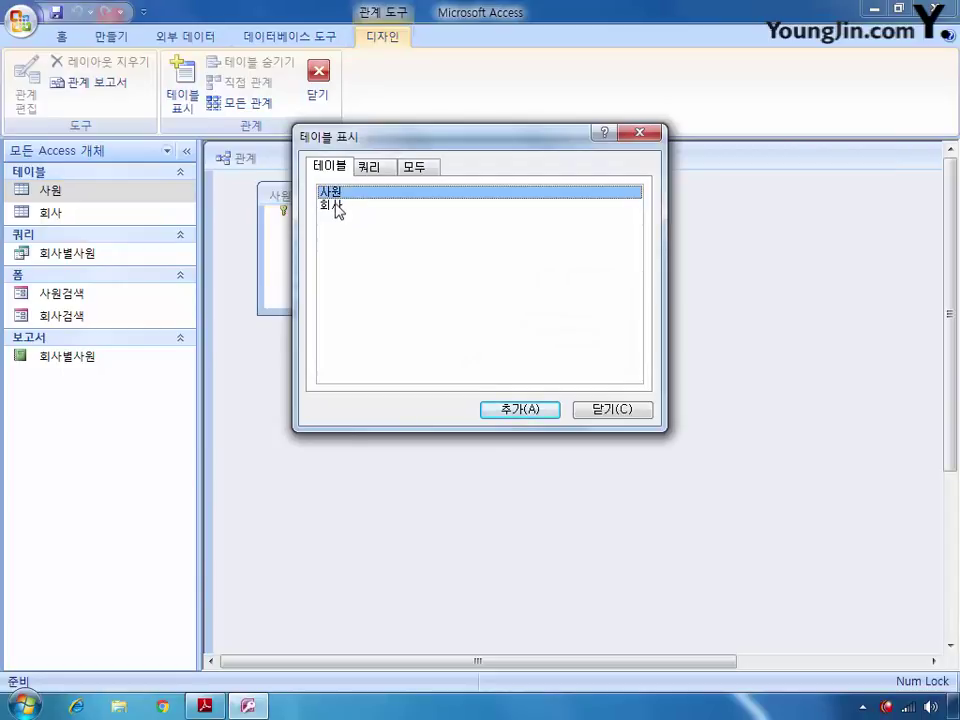
double_click(334, 206)
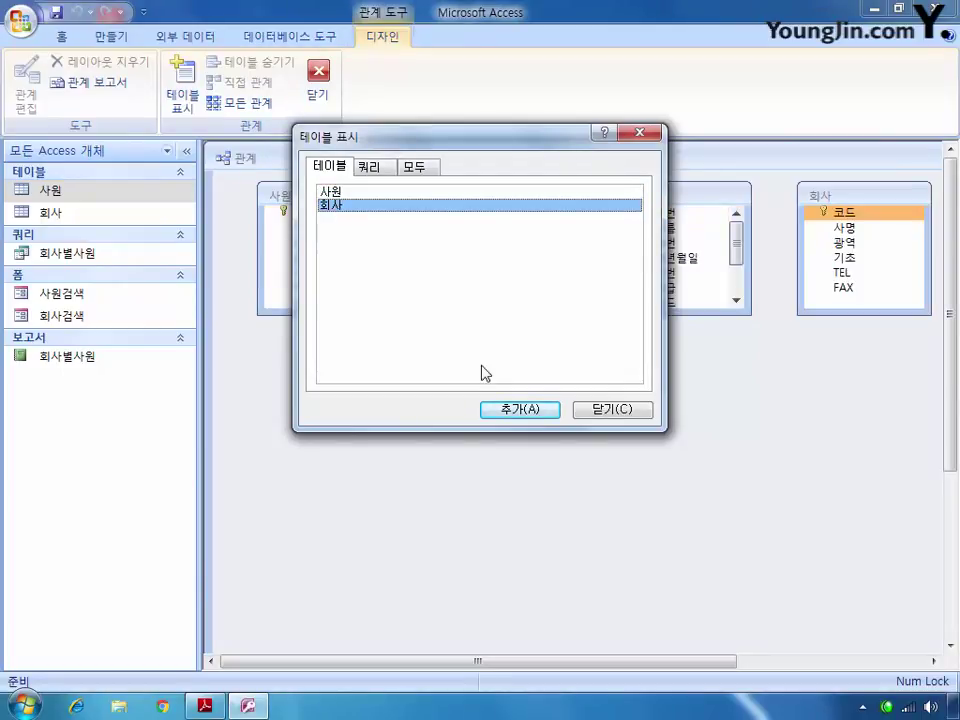
left_click(618, 410)
Hide the duplicate 사원_1 and 사원_2 tables and move the 회사 table beside 사원.
right_click(519, 206)
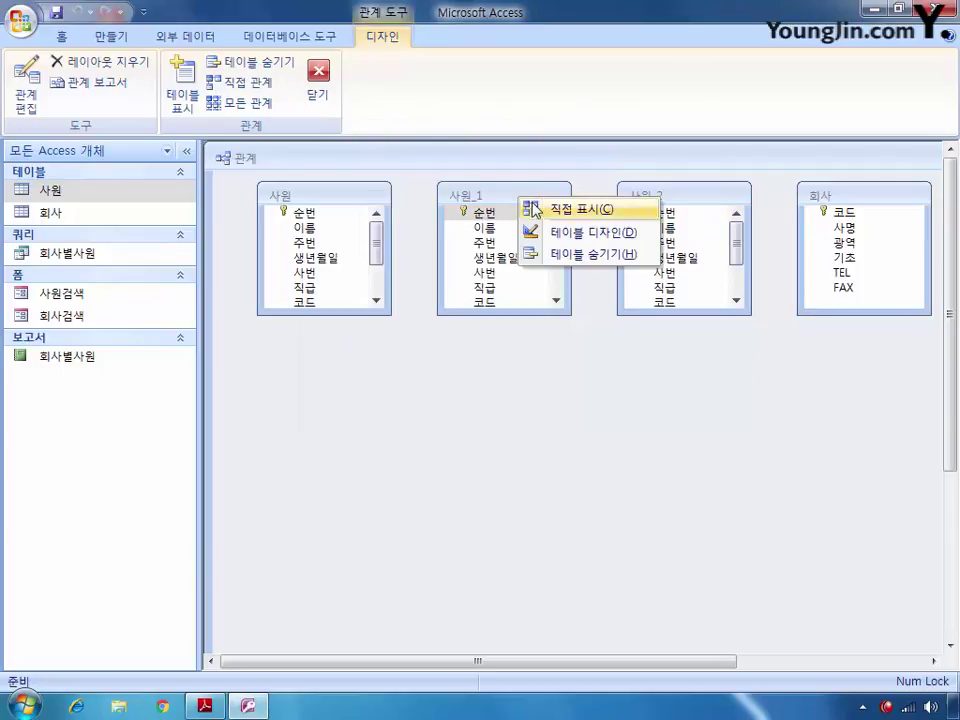
left_click(533, 253)
right_click(632, 194)
left_click(683, 248)
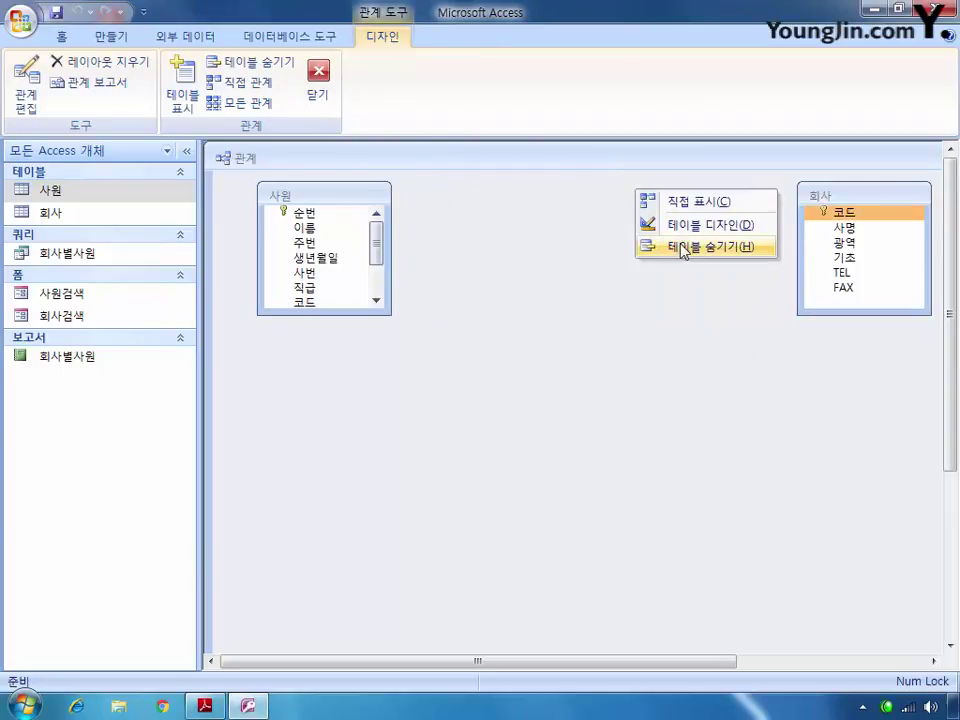
left_click_drag(853, 199, 508, 208)
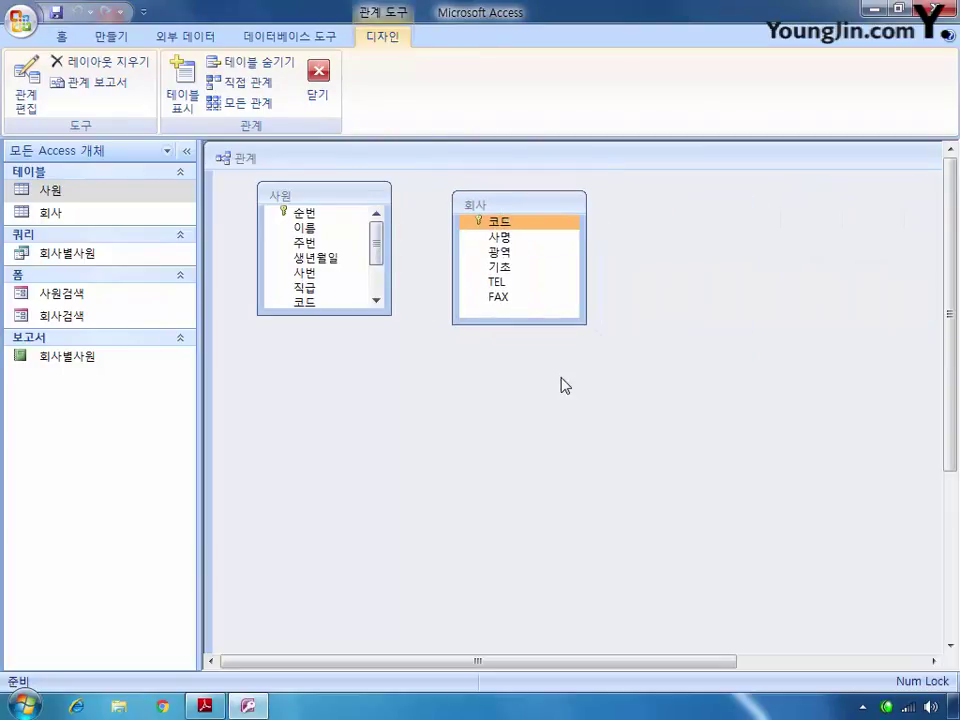
Relate 사원 and 회사 on 코드 with referential integrity and cascading field updates, and close the relationships window with its changes saved.
left_click_drag(318, 305, 497, 224)
left_click(435, 293)
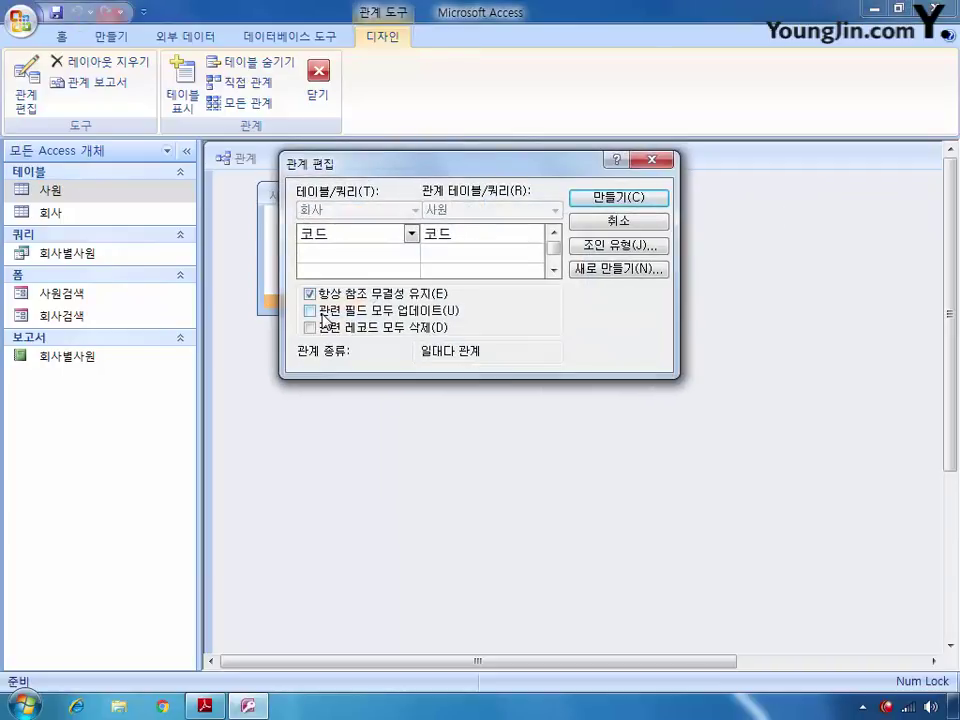
left_click(322, 313)
left_click(622, 200)
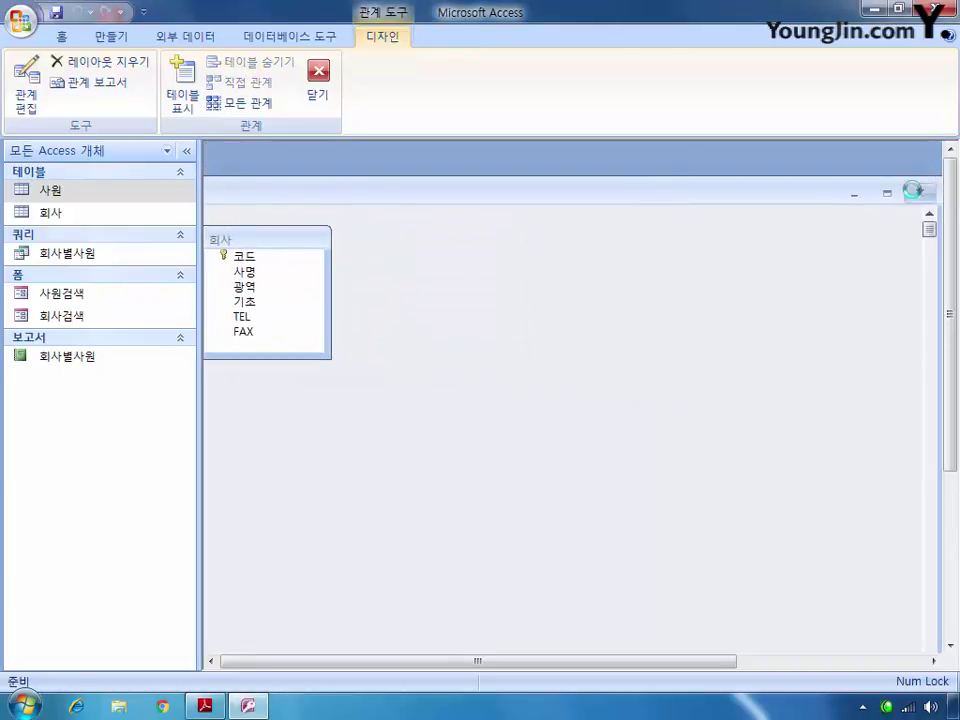
left_click(919, 193)
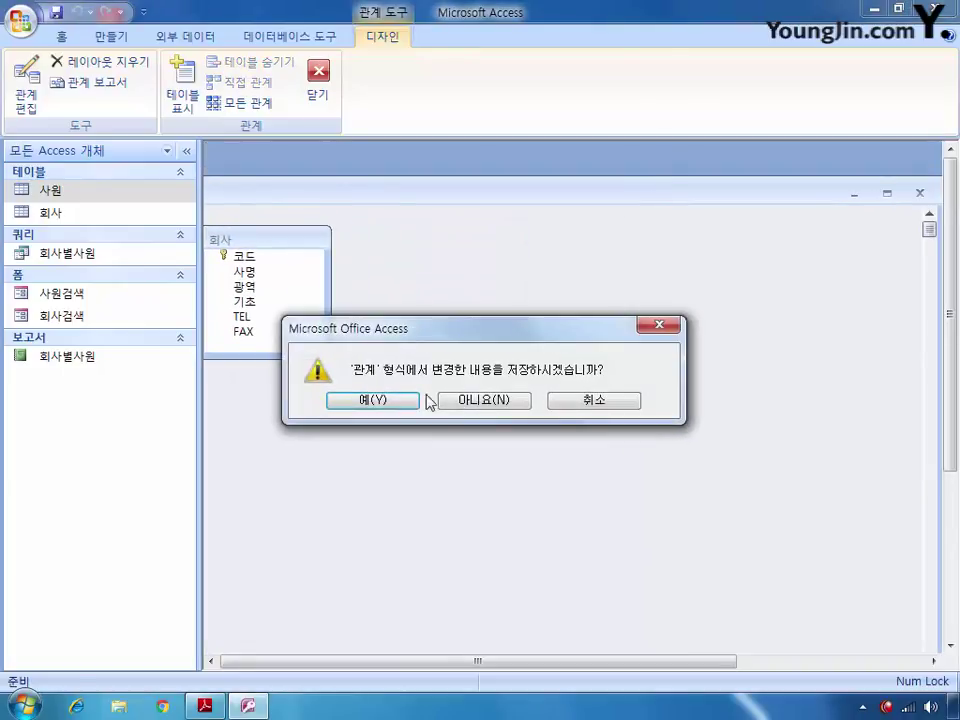
left_click(405, 397)
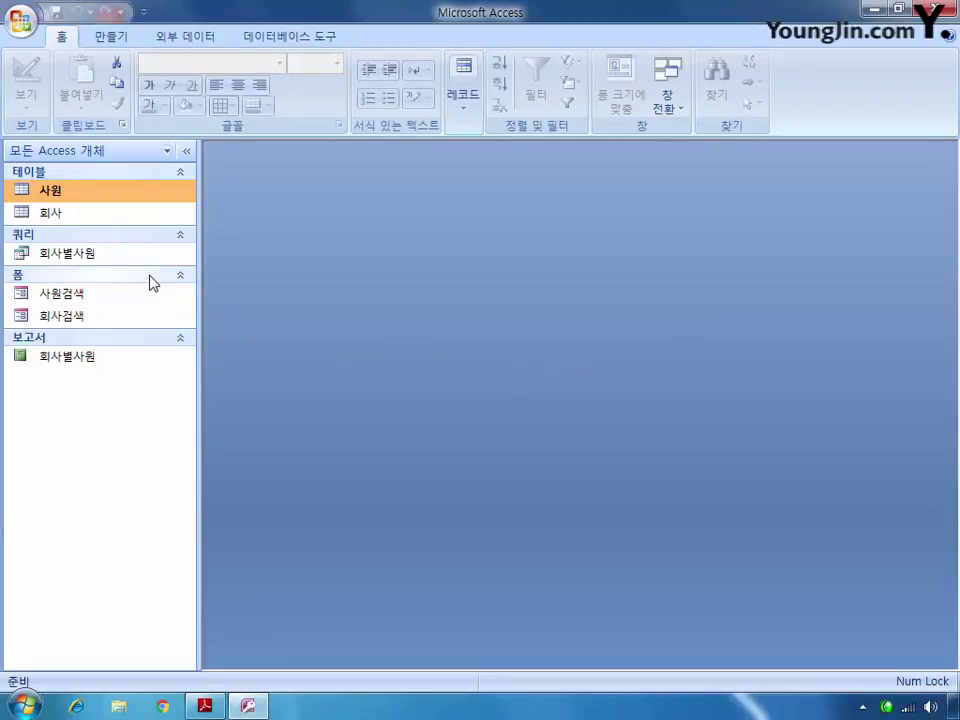
Open the 회사검색 form in Design view and show its form properties.
left_click(86, 316)
right_click(90, 315)
left_click(146, 369)
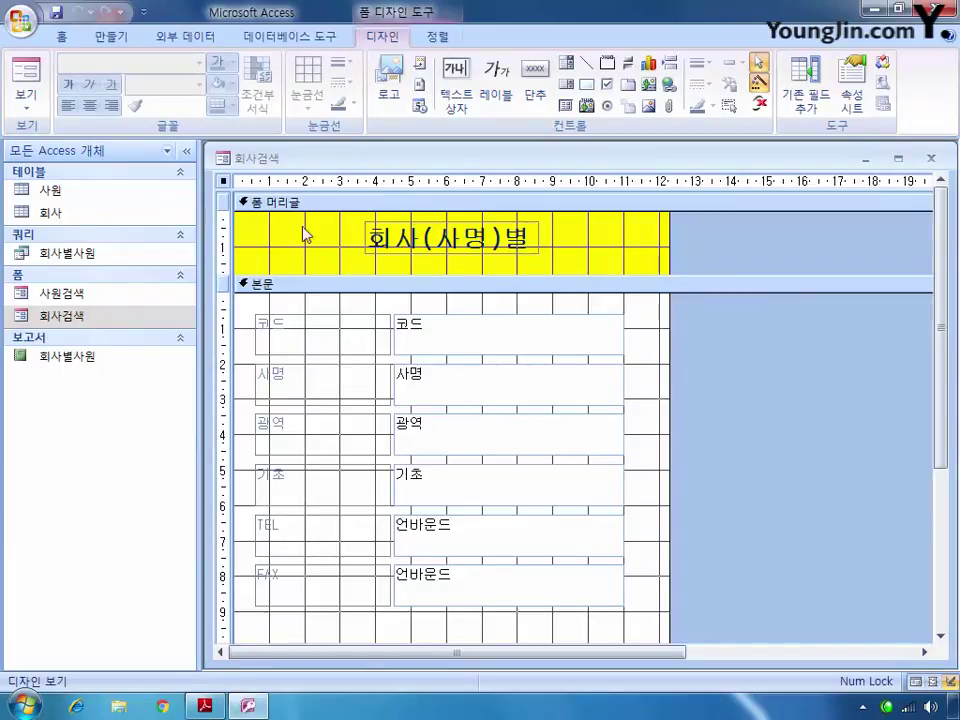
double_click(557, 157)
left_click(851, 97)
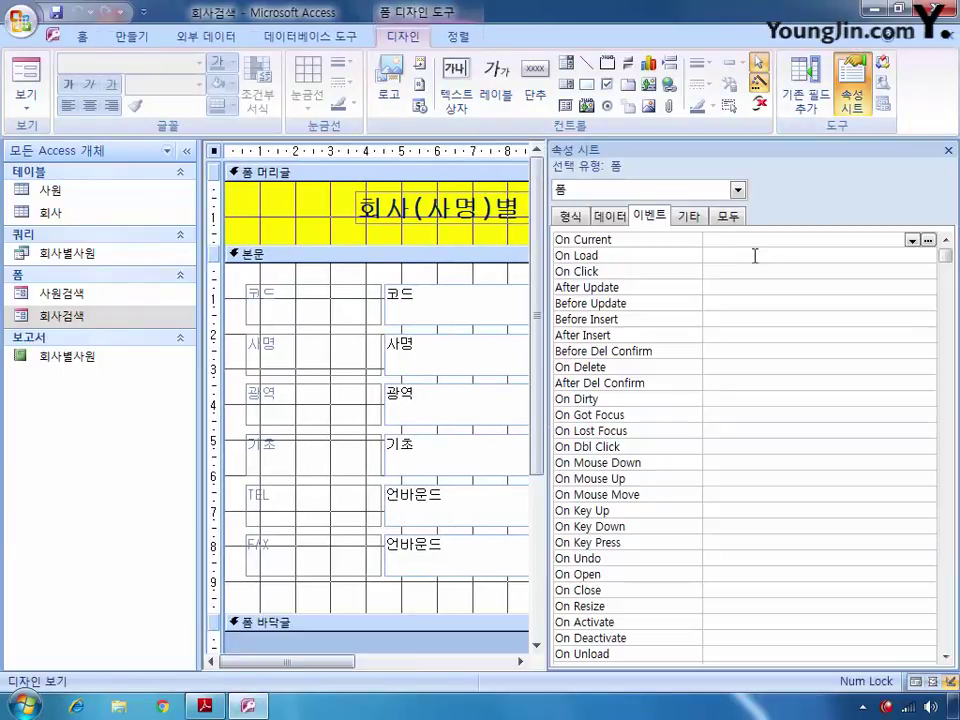
Set the form's record source to 회사 and its default view to 단일 폼.
left_click(729, 217)
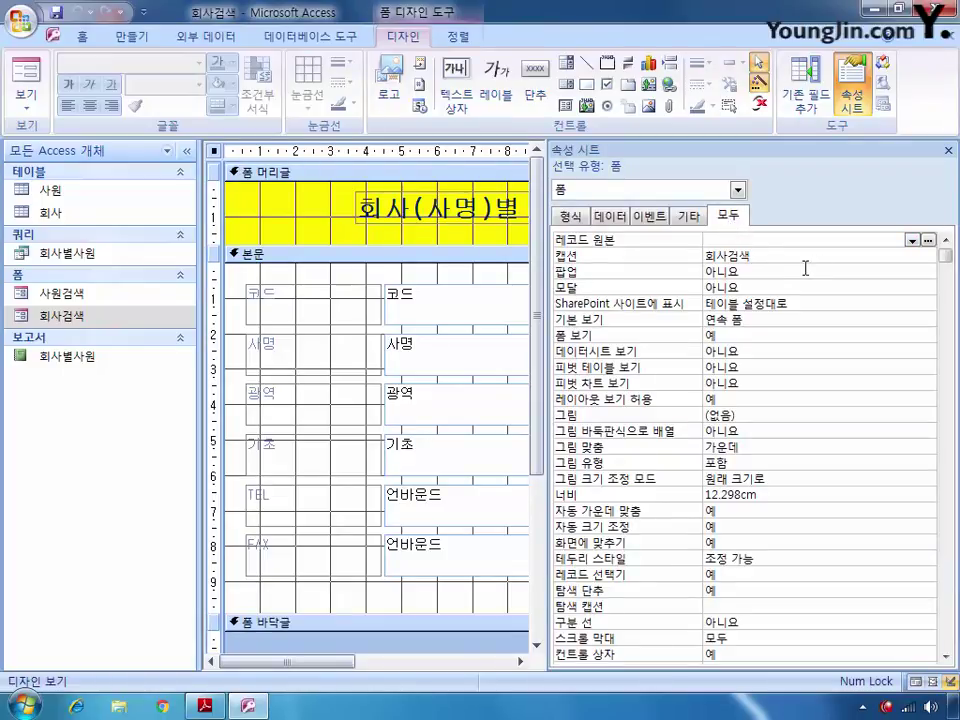
left_click(912, 241)
left_click(872, 270)
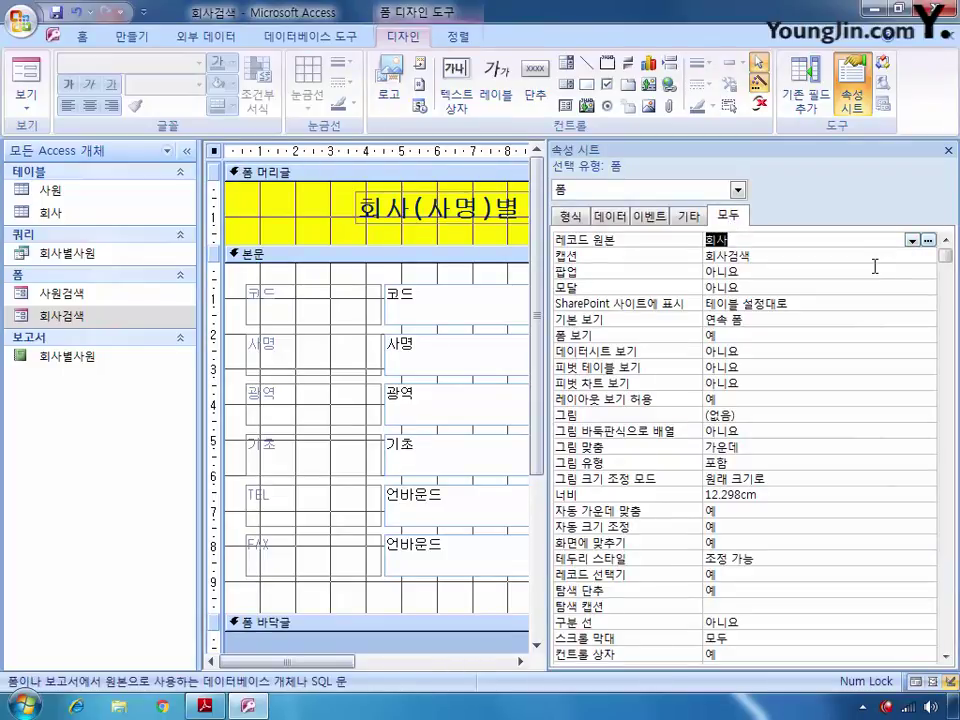
left_click(818, 316)
left_click(928, 319)
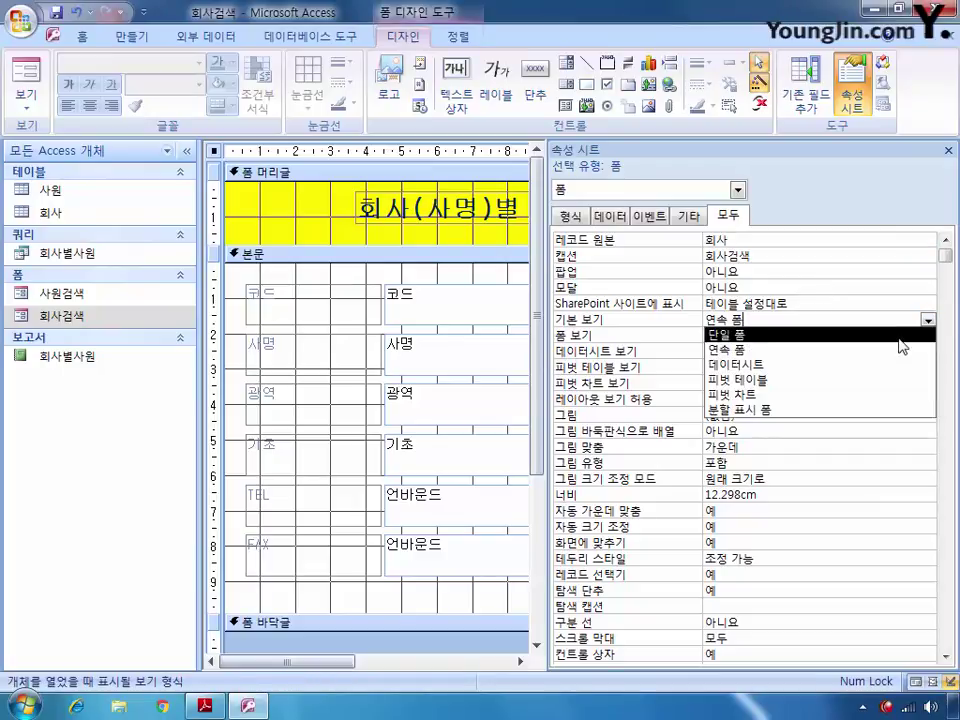
left_click(770, 331)
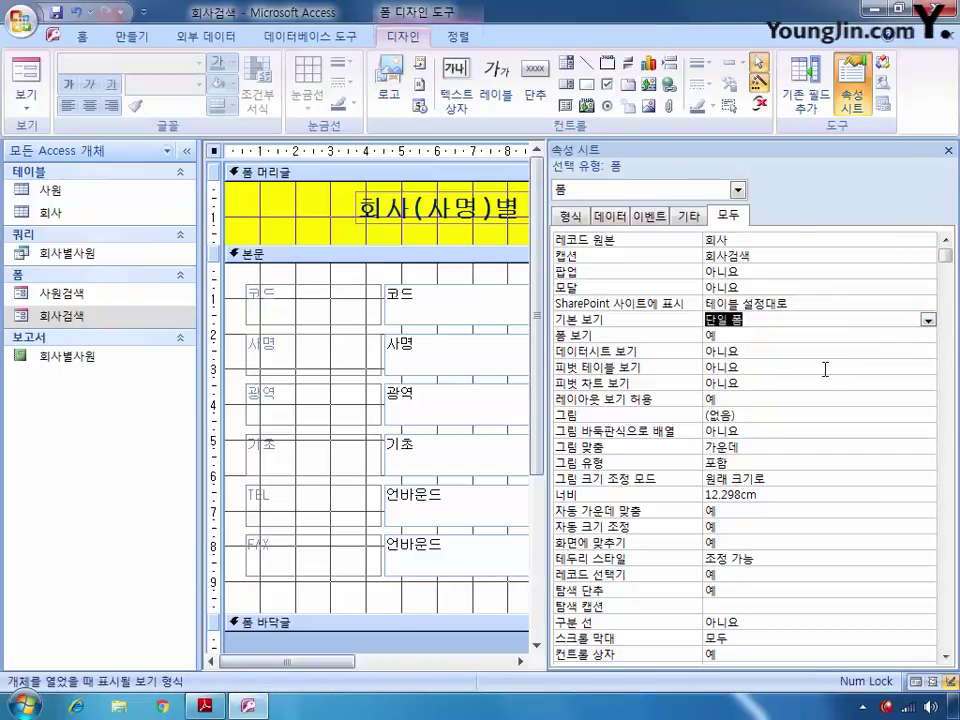
Set the control source of the txtTEL text box to the TEL field.
left_click(737, 189)
left_click_drag(741, 268, 743, 218)
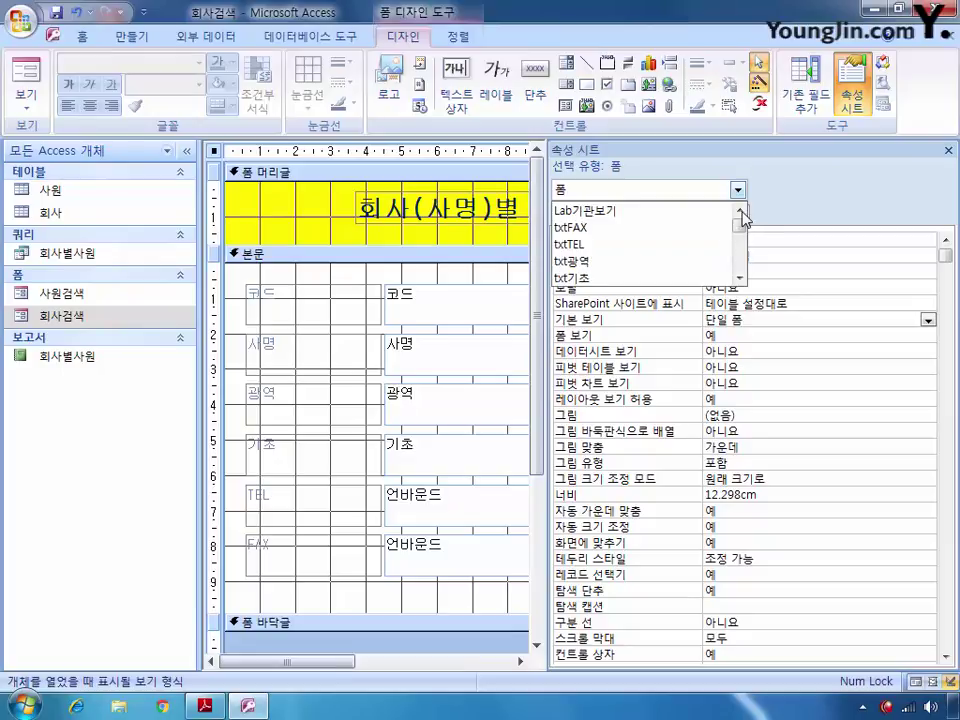
left_click(690, 243)
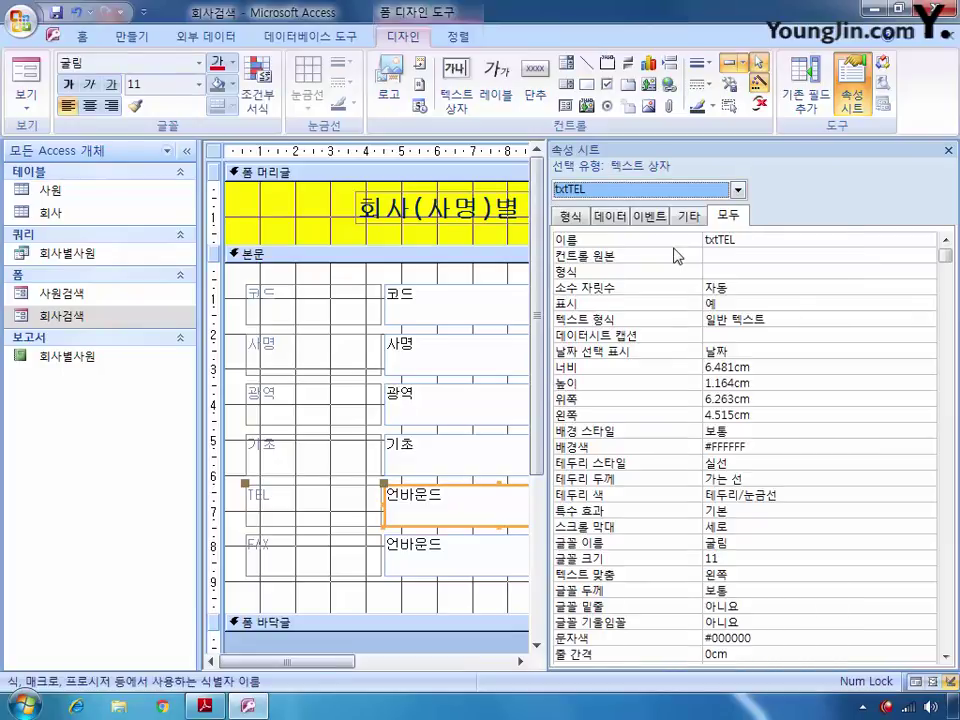
left_click(677, 256)
left_click(912, 257)
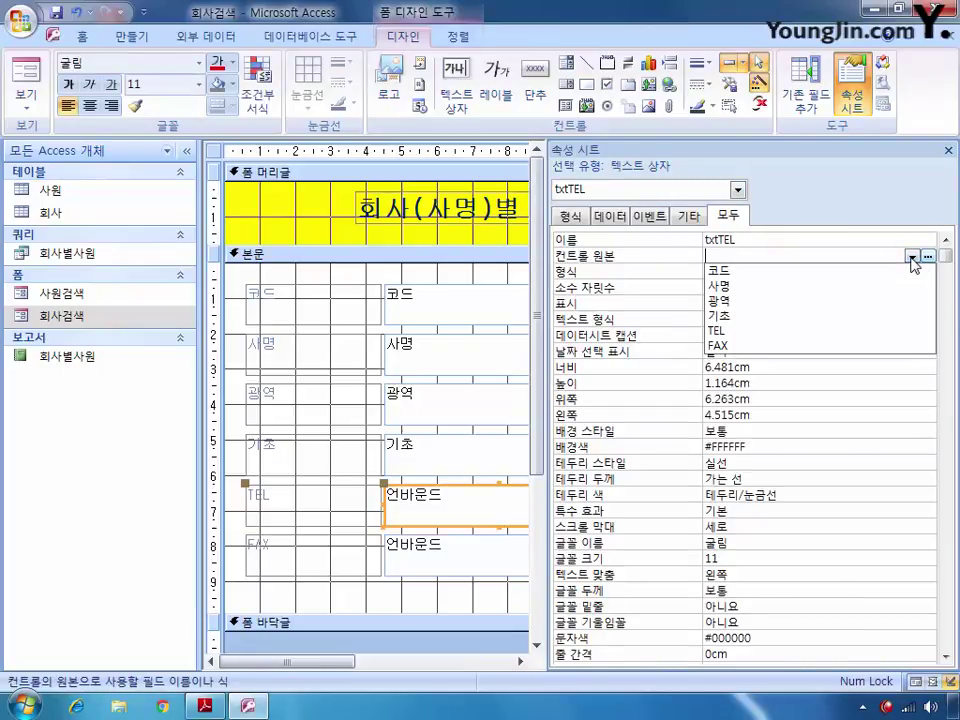
left_click(878, 331)
Set the control source of the txtFAX text box to the FAX field.
left_click(739, 190)
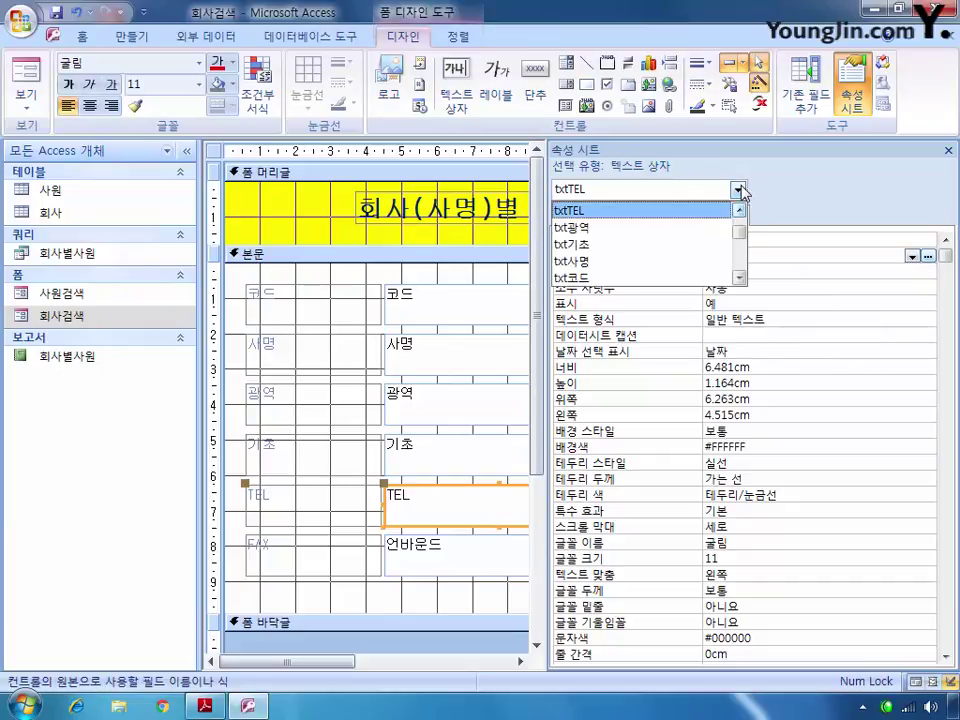
left_click(739, 216)
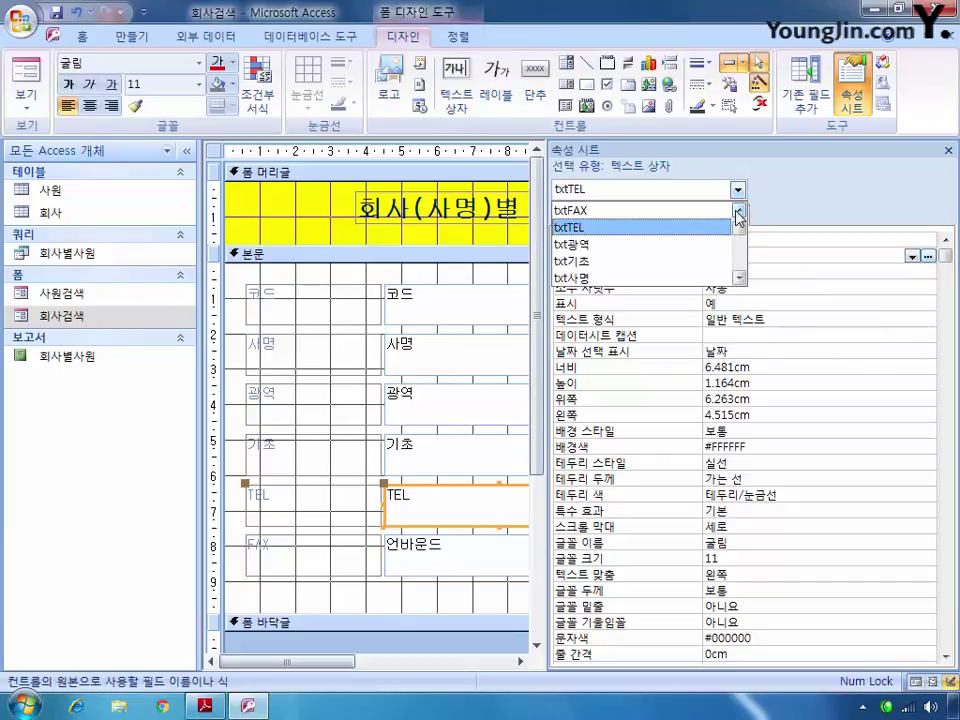
left_click(722, 212)
left_click(912, 256)
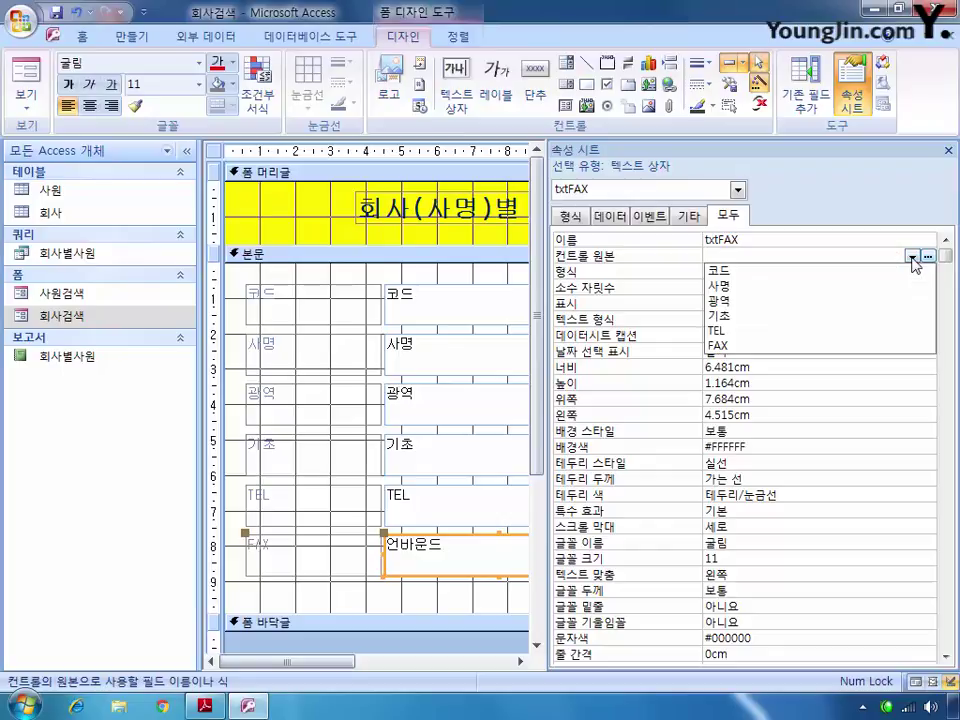
left_click(830, 343)
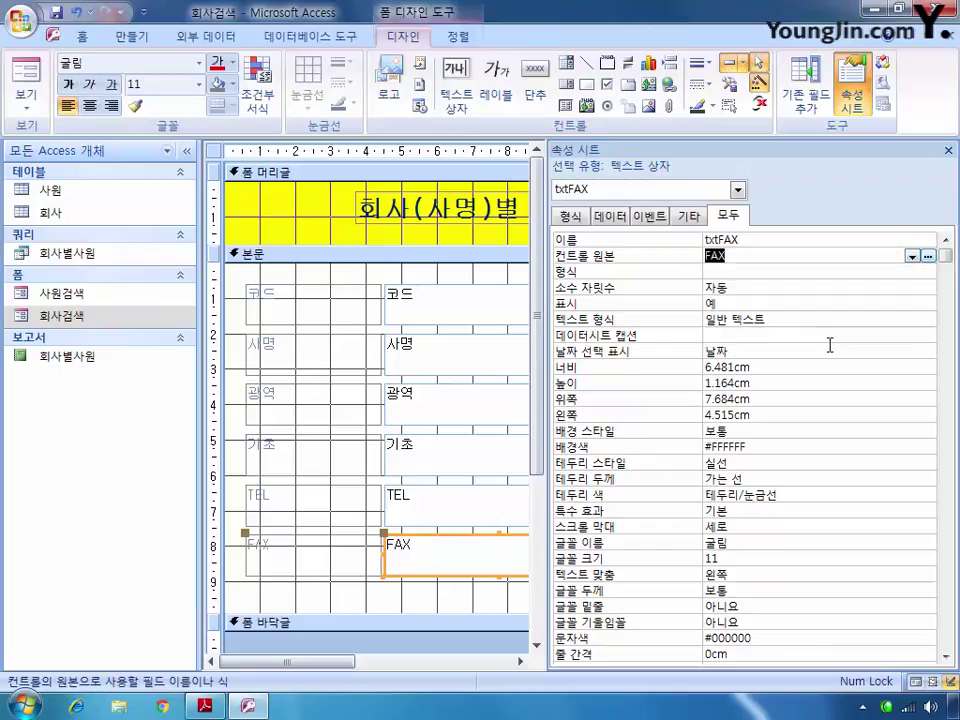
Set the 본문 section's tab order to txt코드, txt사명, txt광역, txt기초, txtTEL, txtFAX.
left_click(215, 158)
right_click(215, 158)
left_click(290, 316)
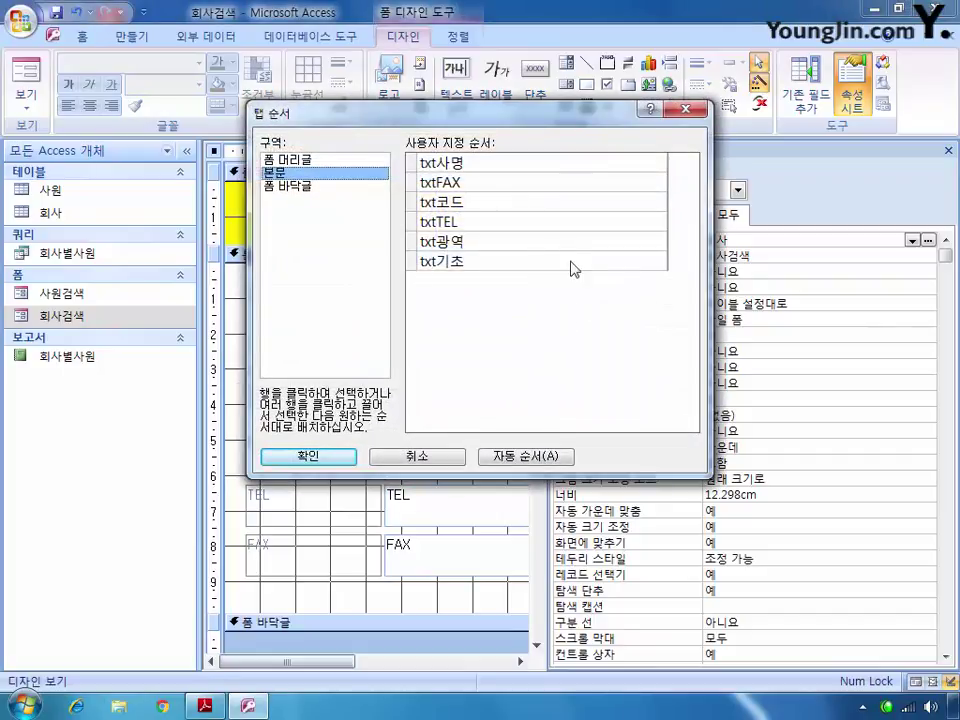
left_click(411, 200)
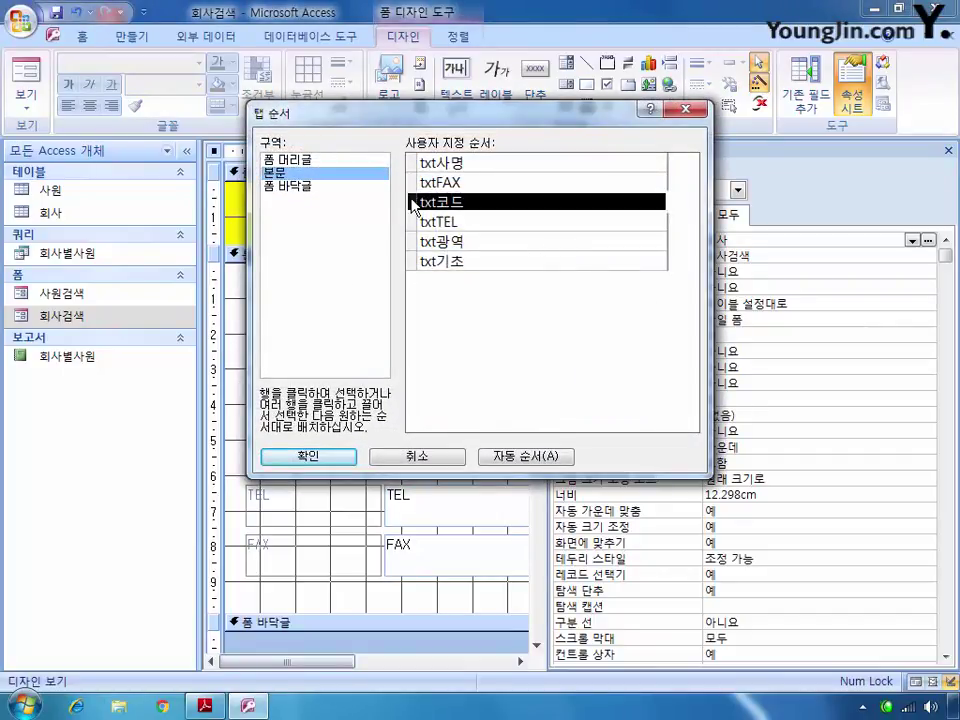
left_click_drag(414, 207, 432, 172)
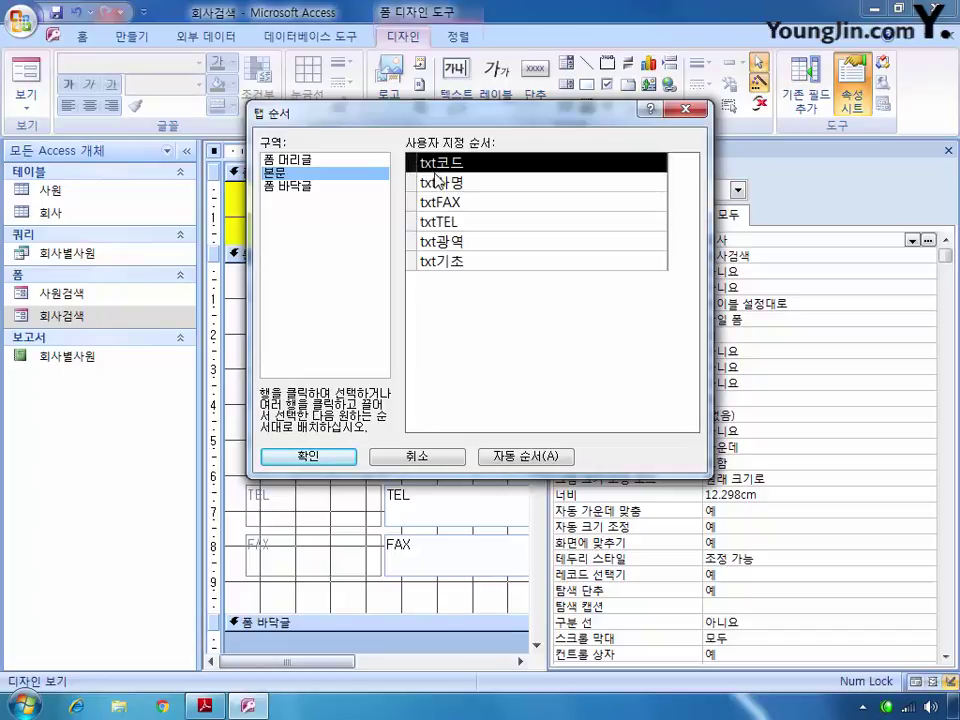
left_click(412, 241)
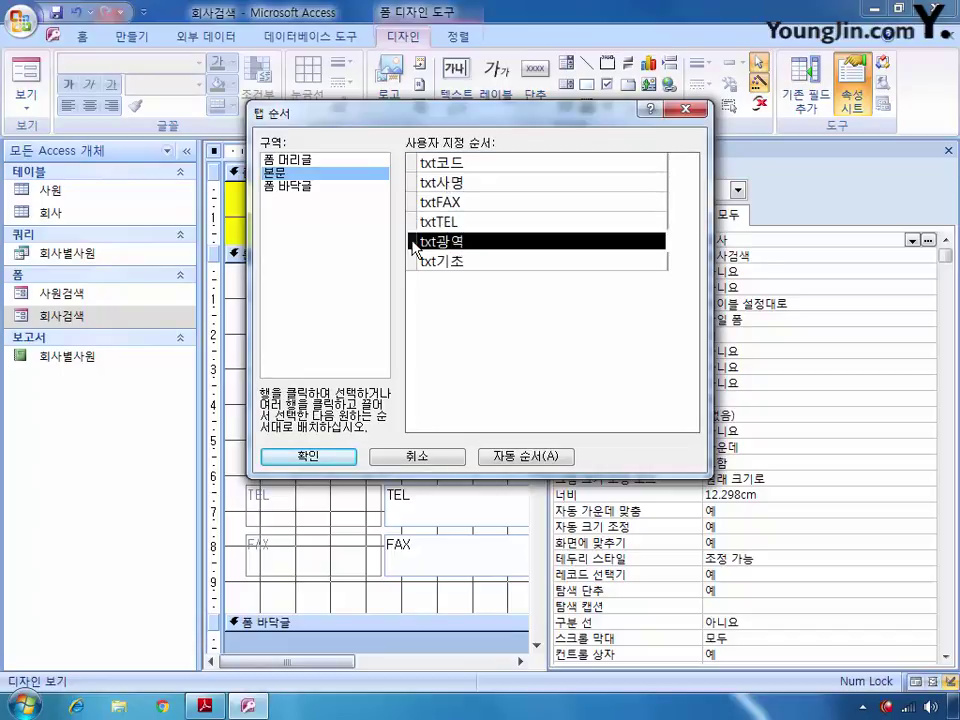
left_click_drag(412, 246, 449, 216)
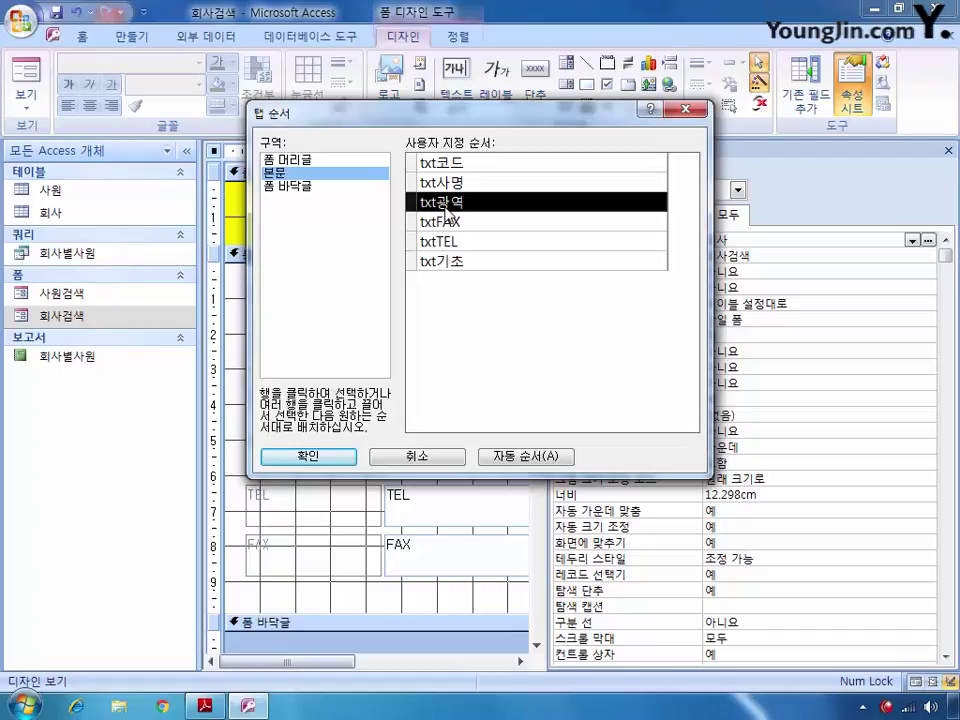
left_click_drag(412, 261, 414, 228)
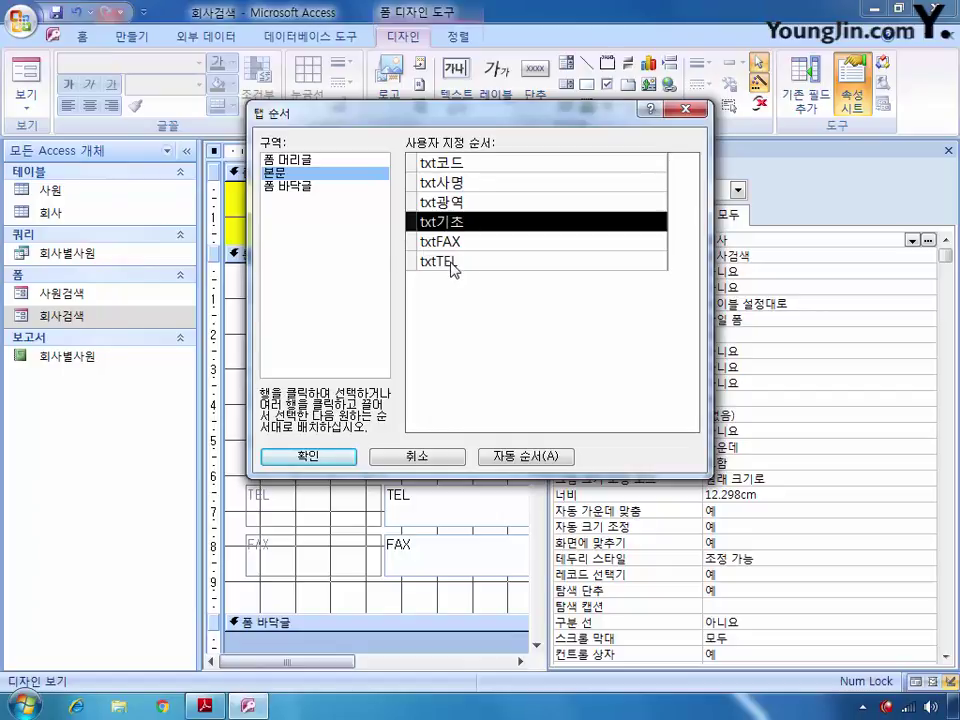
left_click(414, 263)
left_click_drag(414, 268, 416, 244)
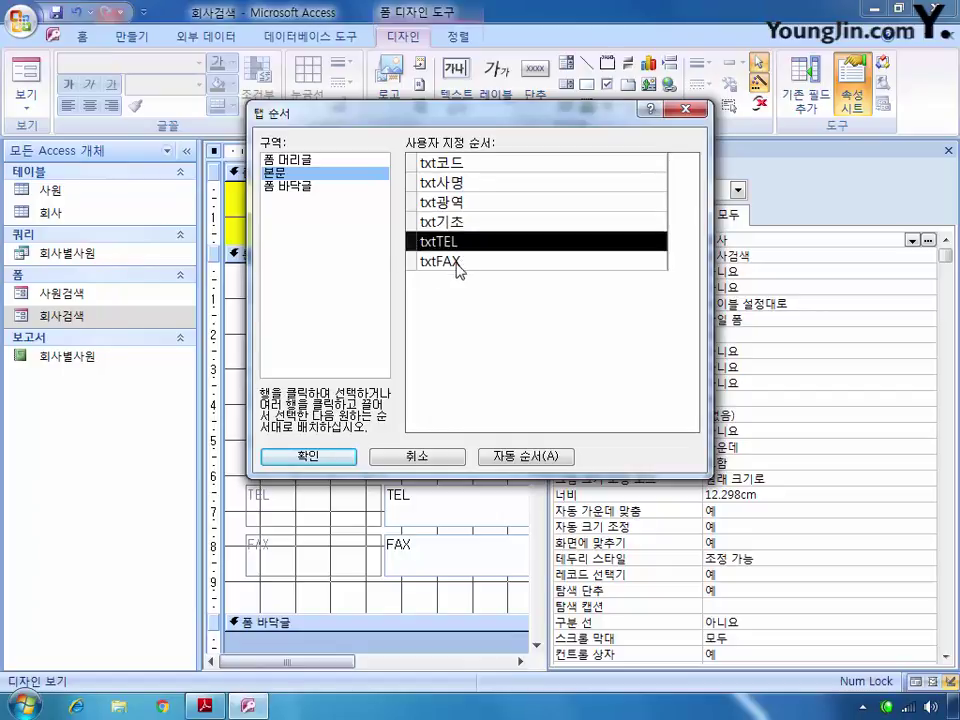
left_click(331, 458)
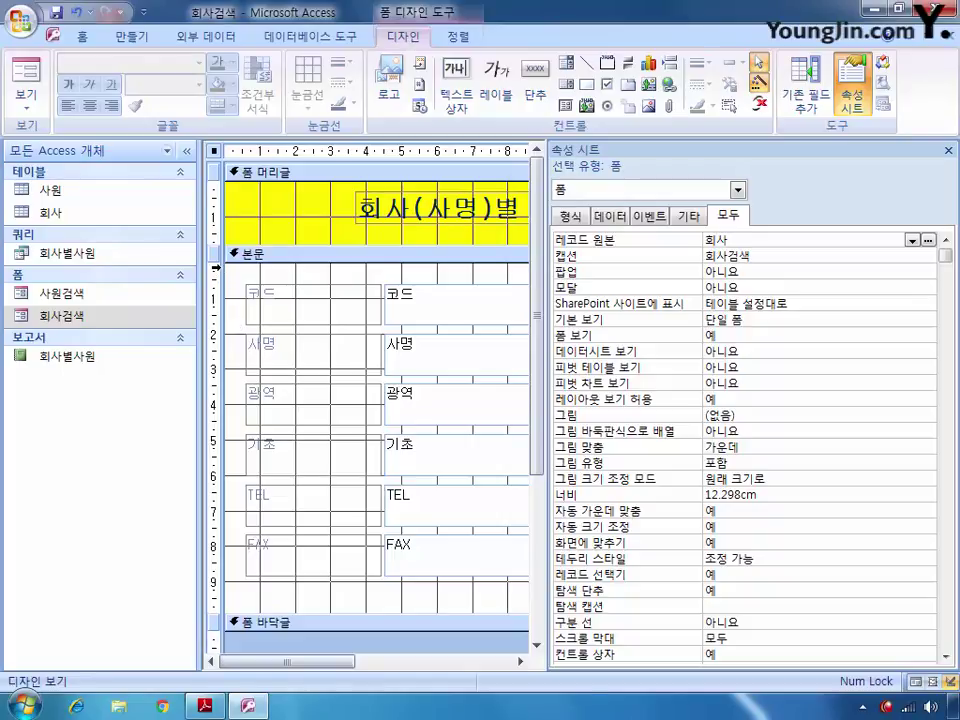
Set the special effect of all controls in the 본문 section to 새김(밑줄), and close the 회사검색 form, saving its design.
left_click_drag(190, 268, 189, 611)
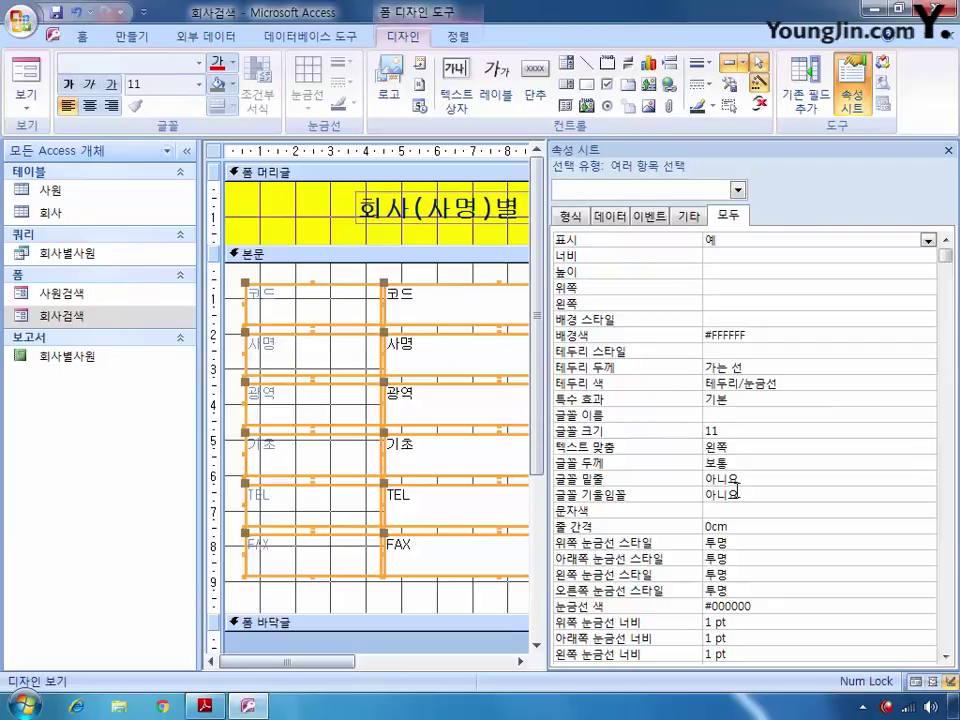
left_click(780, 399)
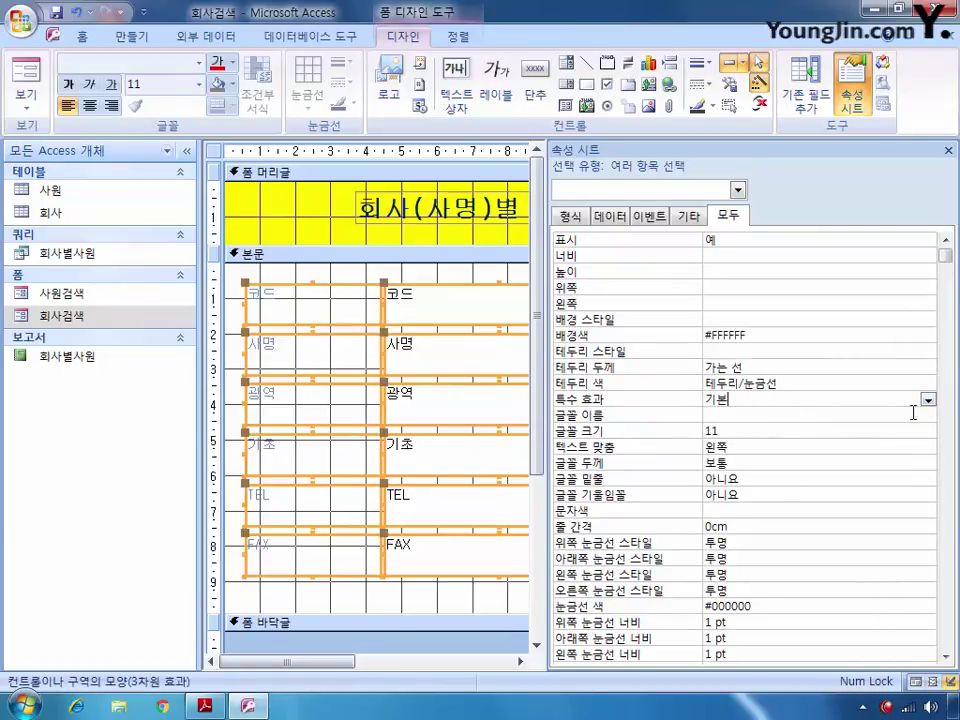
left_click(929, 401)
left_click(771, 492)
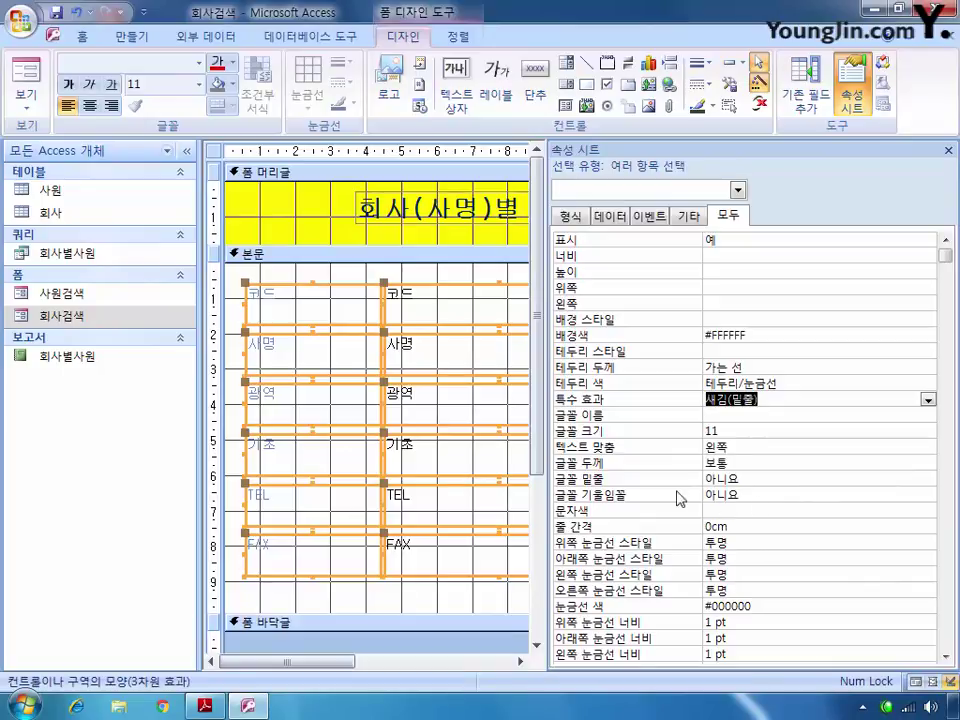
left_click(948, 38)
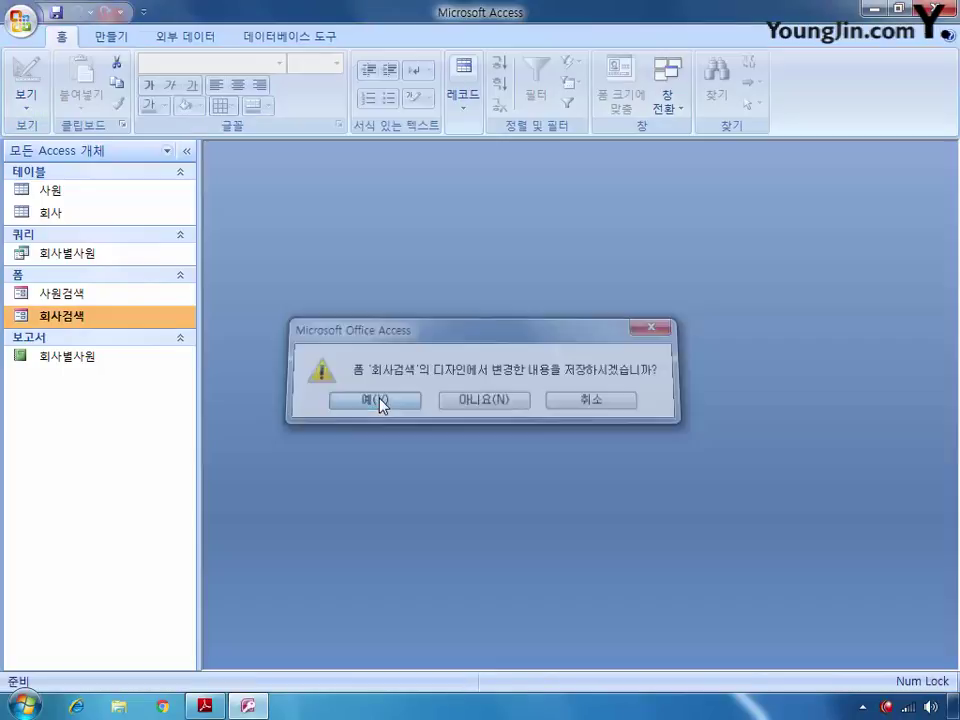
left_click(378, 398)
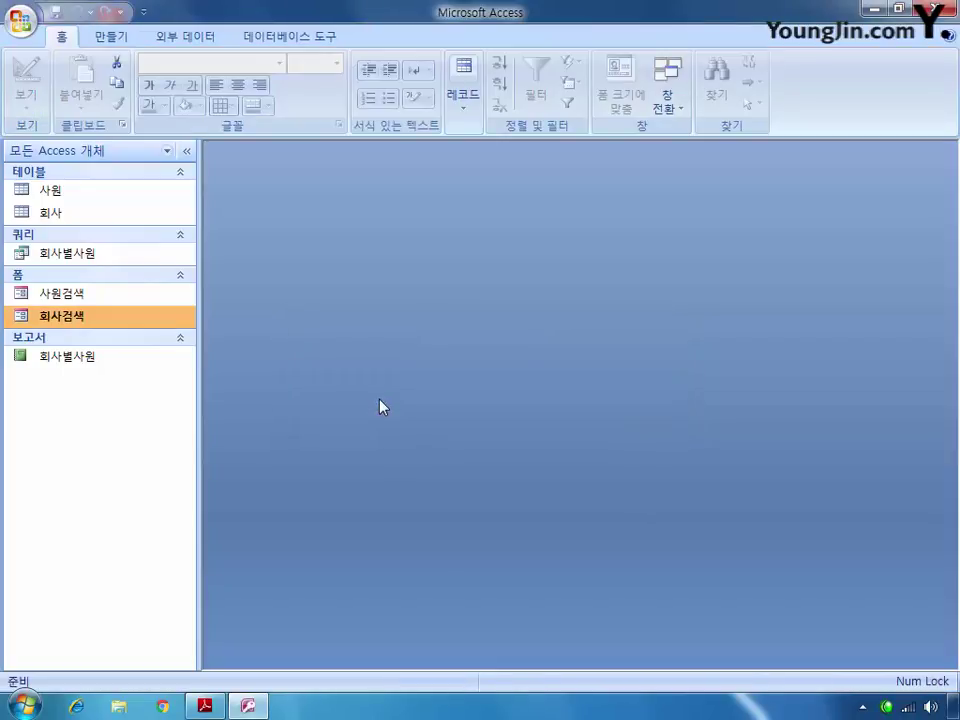
Open the 사원검색 form in Design view, maximize it and show the txt사번 text box's properties.
right_click(90, 297)
left_click(160, 354)
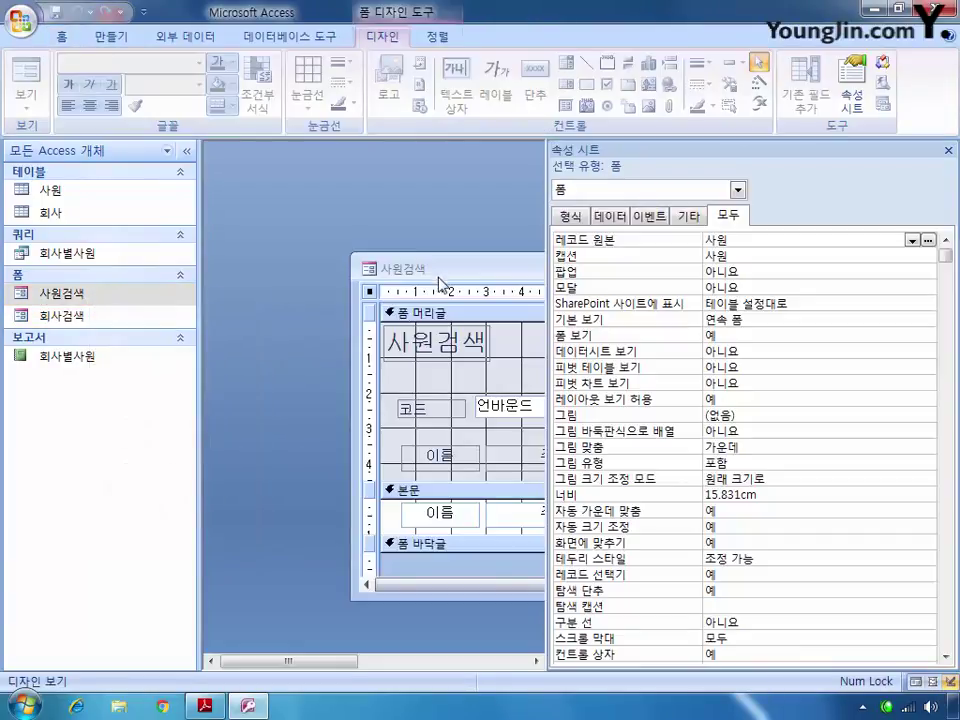
double_click(455, 274)
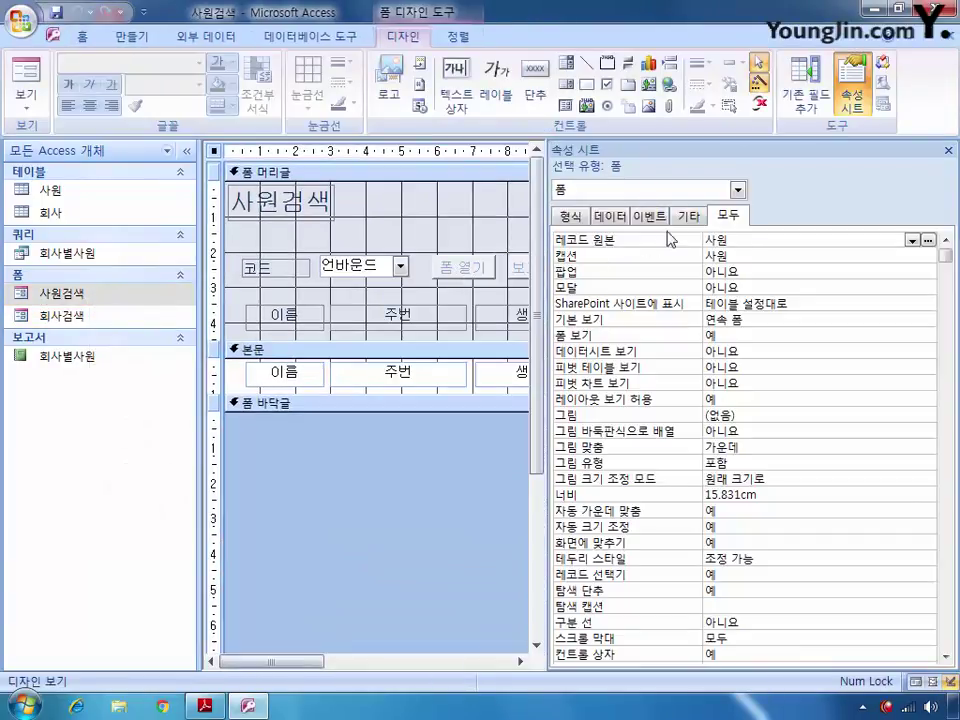
left_click(737, 190)
scroll(741, 250, "up", 5)
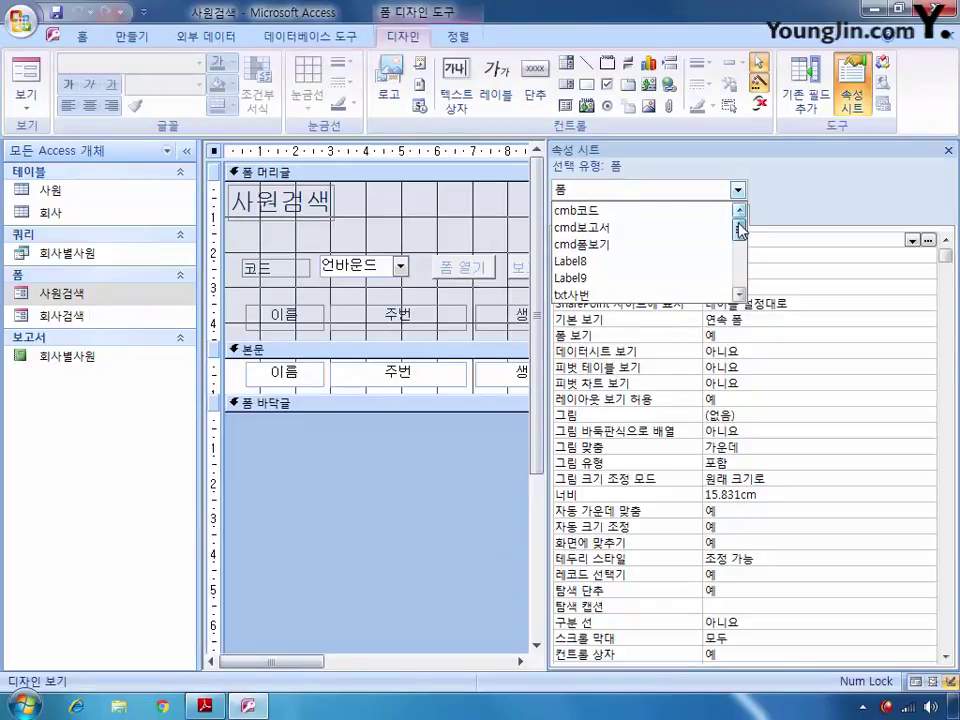
scroll(741, 244, "down", 2)
left_click(686, 258)
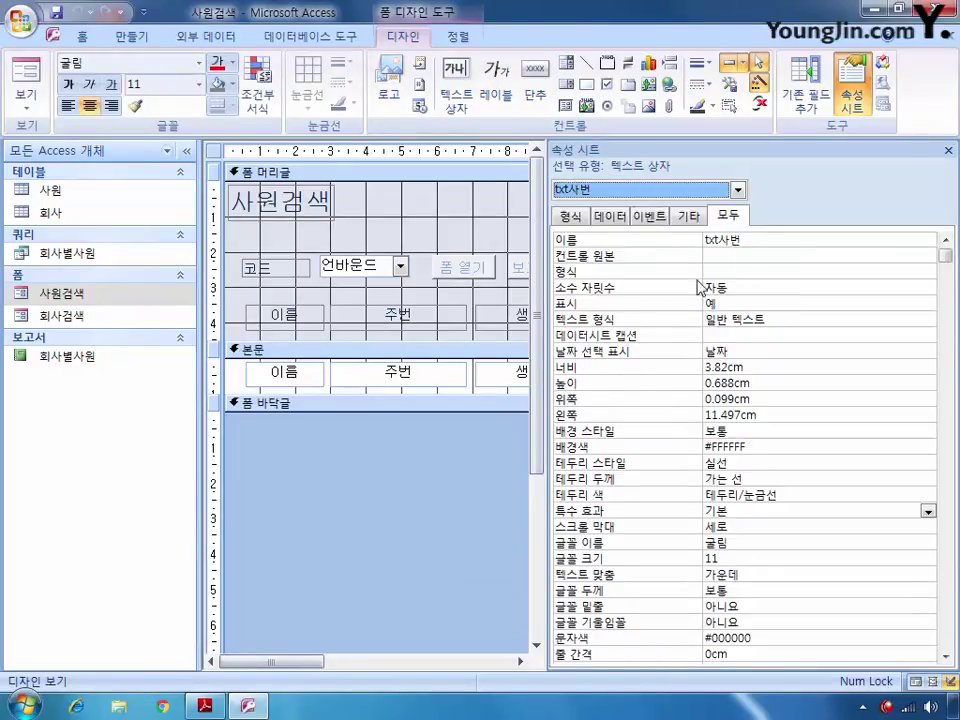
Try to set the txt사번 control source to =dlookup("[사번]","사원","[이름]=[txt이름]") and close the form.
left_click(719, 256)
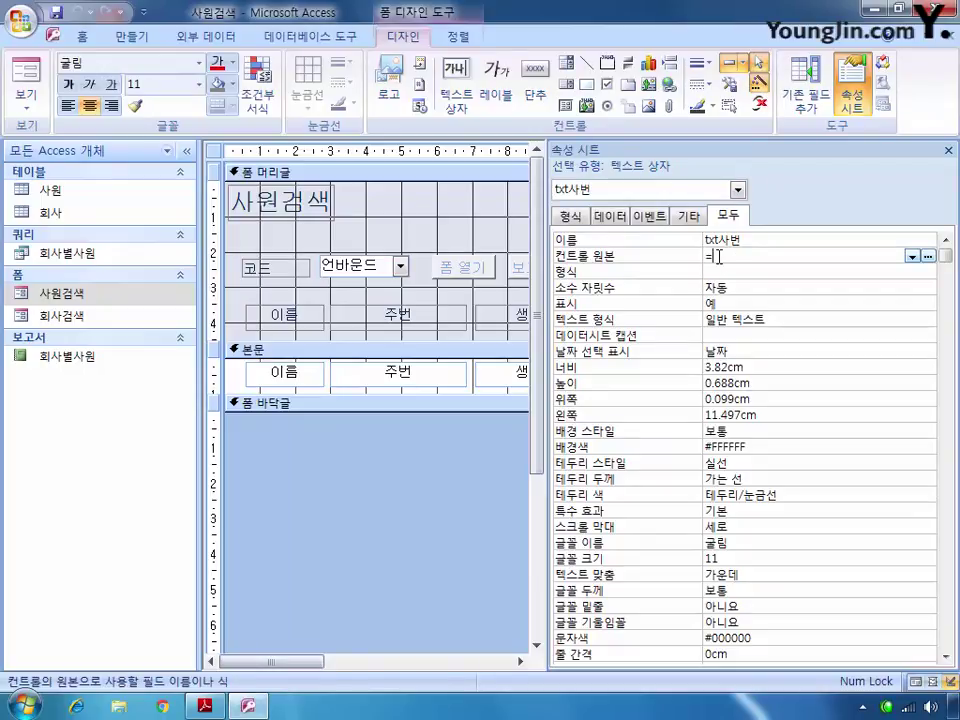
type("=[")
type("lookup")
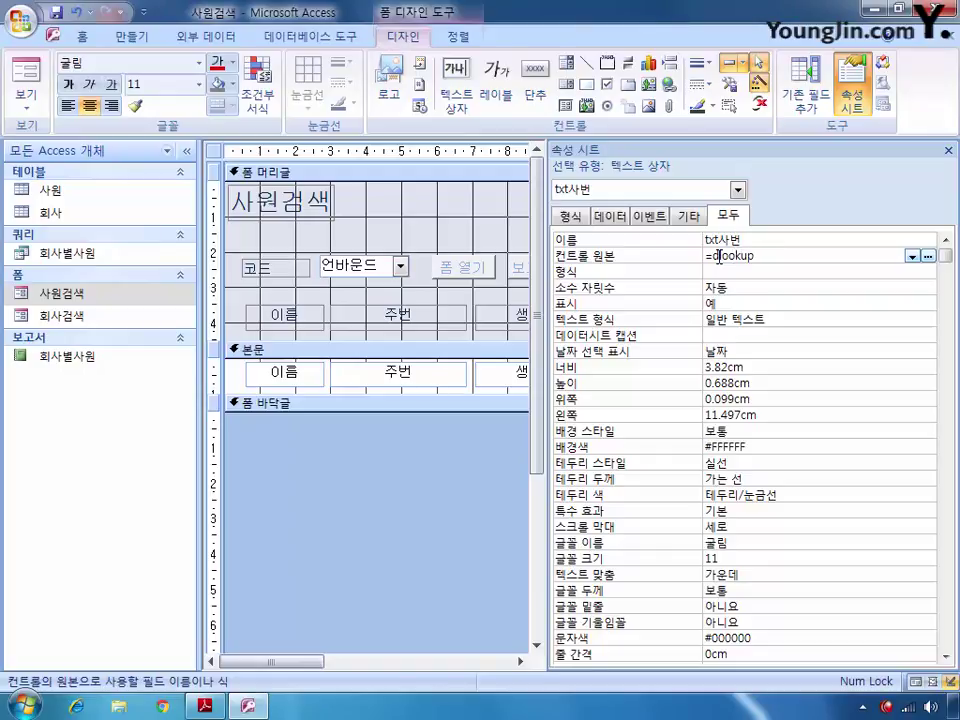
type("(\"\",\"\",\"\")")
key("Left")
key("Left")
key("Left")
key("Left")
key("Left")
key("Left")
key("Left")
key("Left")
type("[사번]\",\"사원")
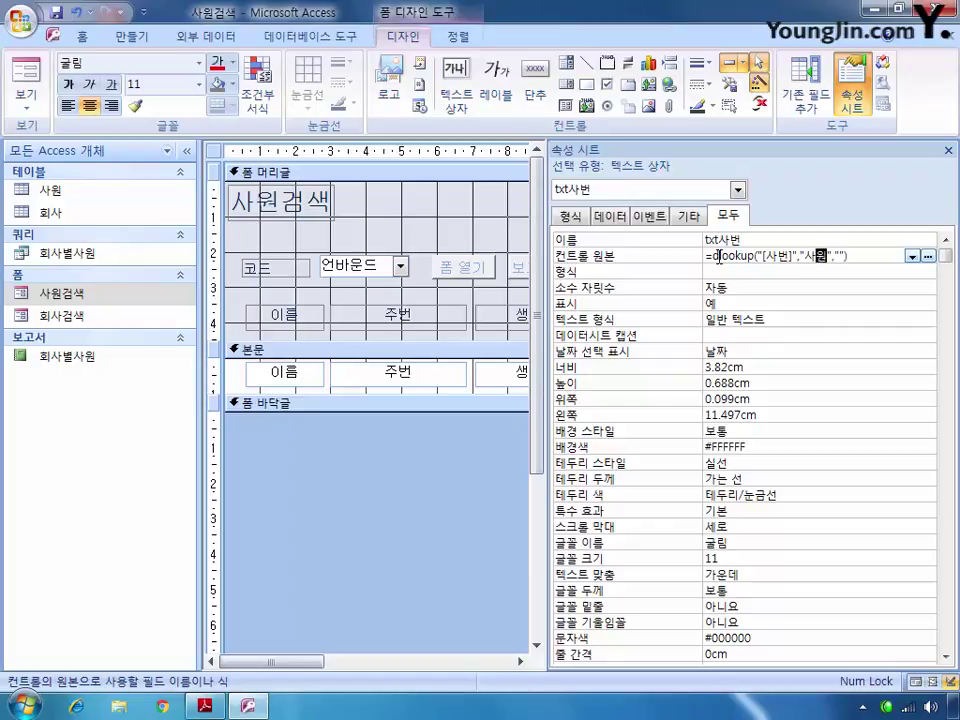
key("Right")
type("[이름]=[txt이름]")
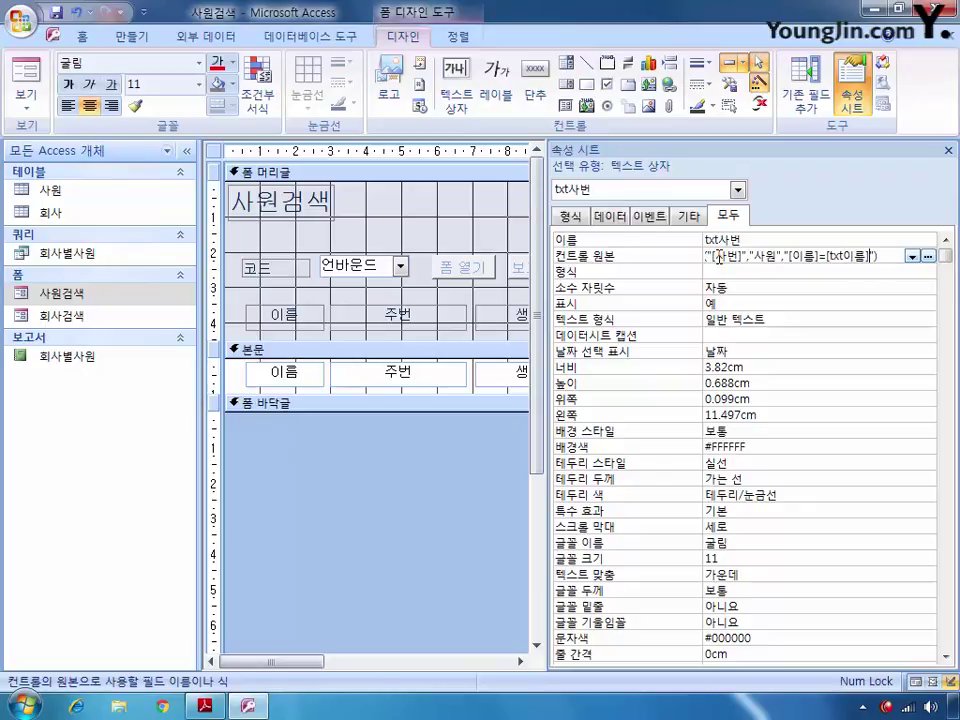
left_click(947, 37)
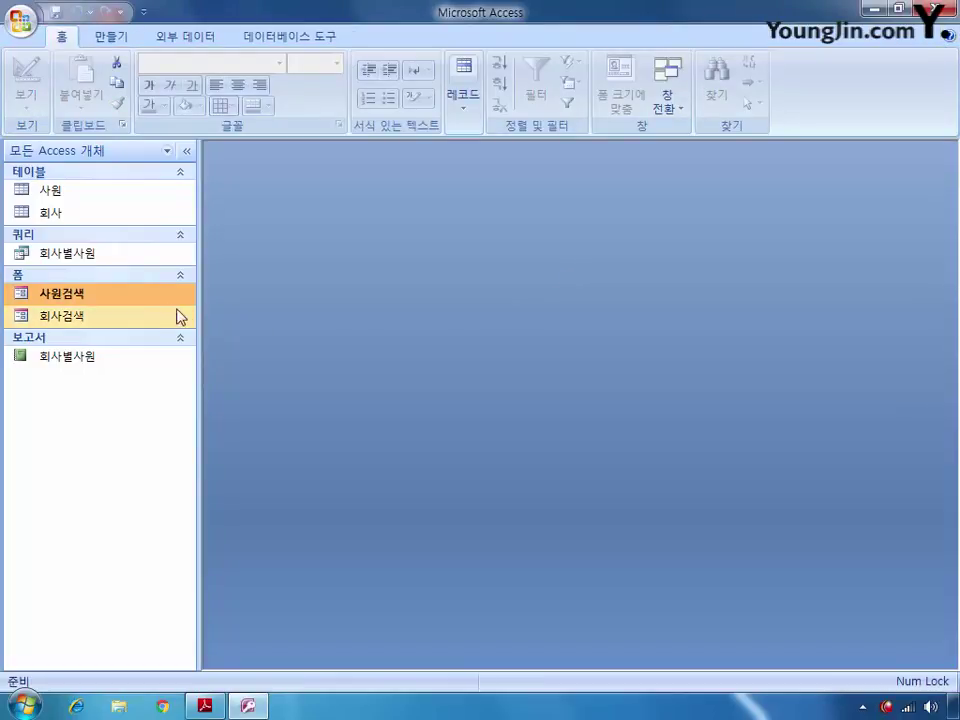
Reopen the 사원검색 form in Design view and select the txt사번 text box for property editing.
right_click(98, 295)
left_click(100, 349)
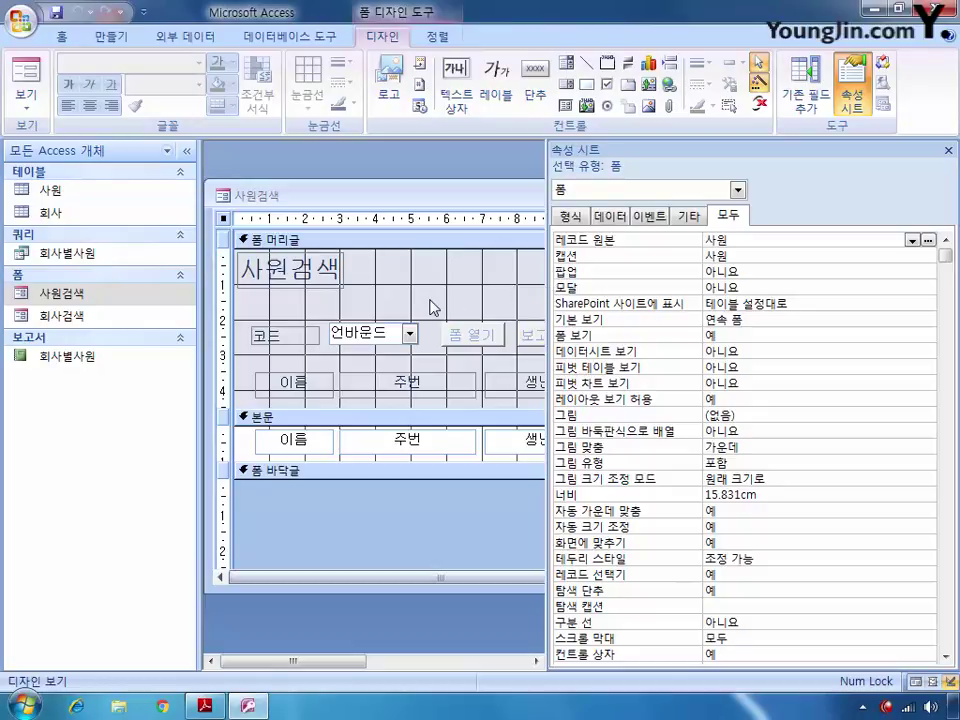
left_click(737, 190)
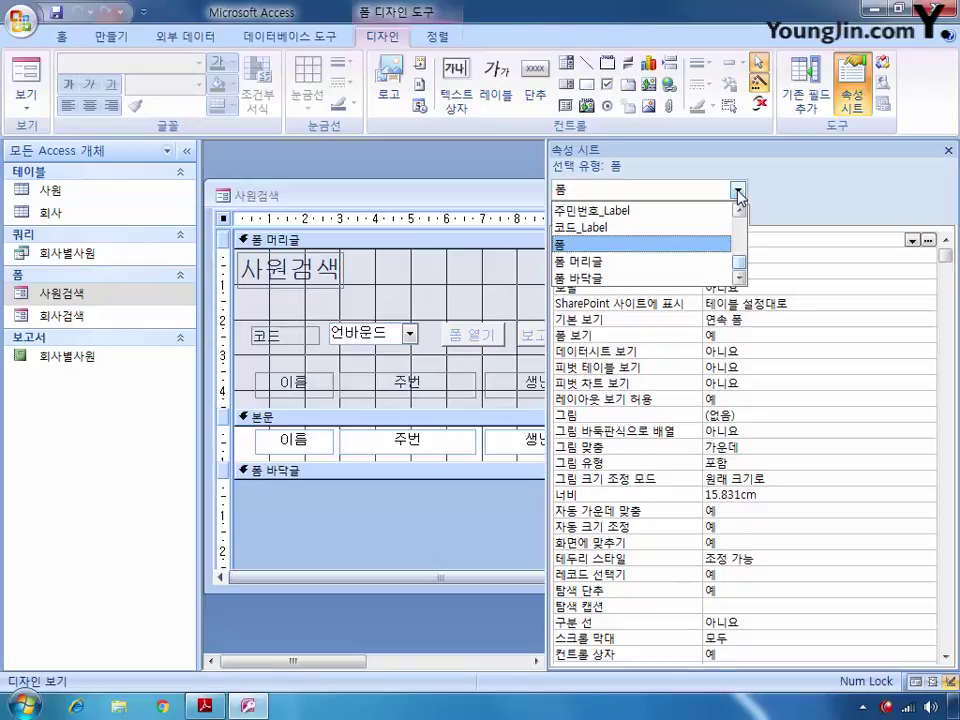
left_click_drag(737, 272, 739, 242)
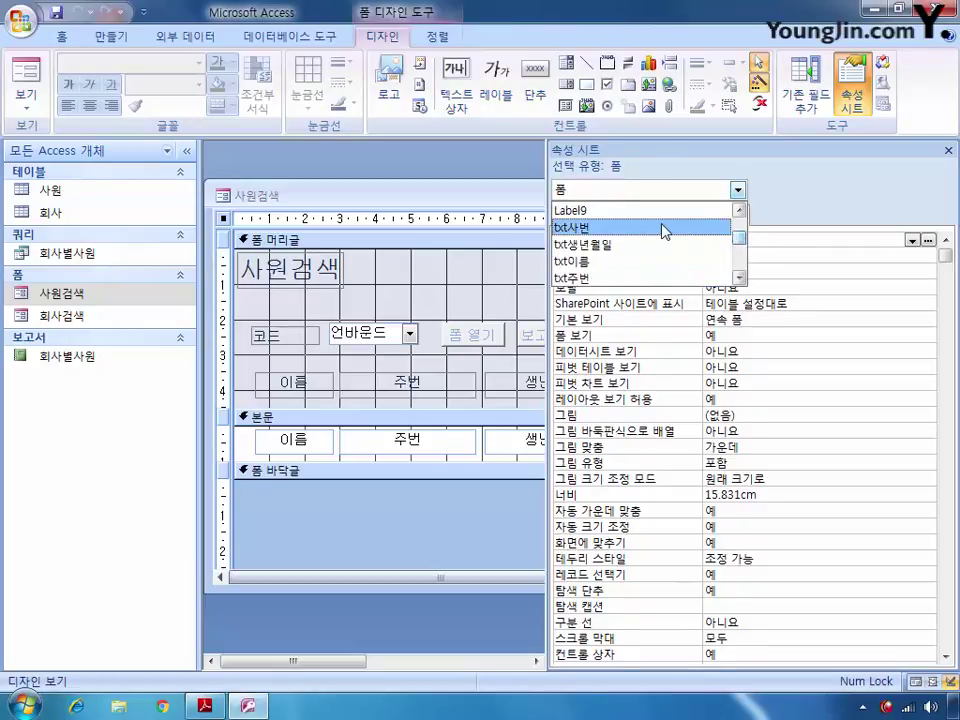
left_click(664, 229)
Set the control source of the txt사번 text box to =Dlookup("[사번]","사번","[이름]=[txt이름]").
left_click(745, 256)
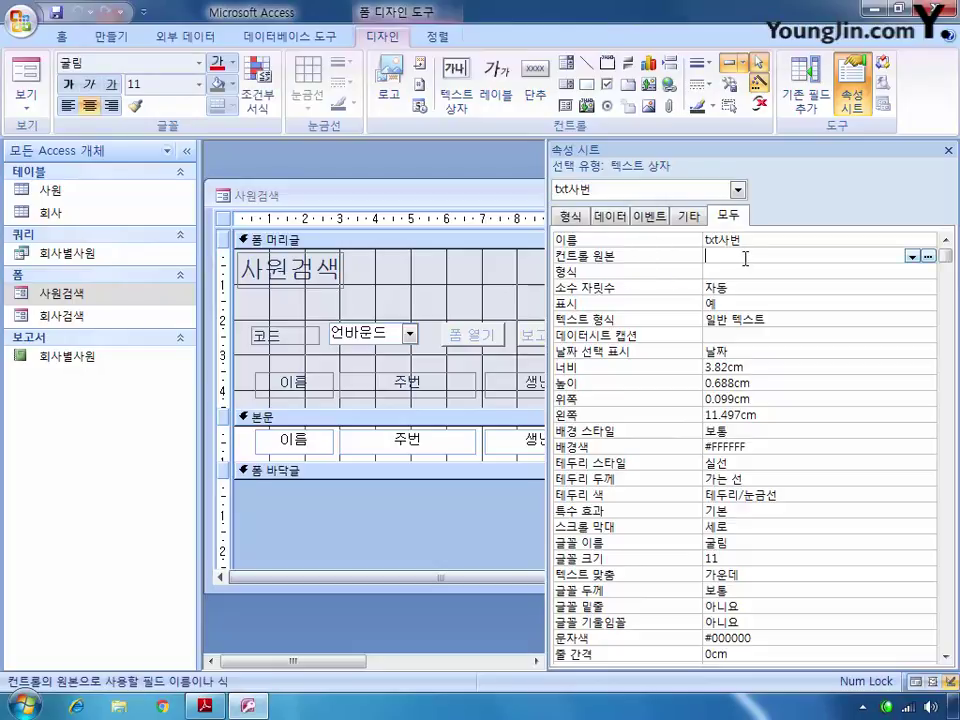
type("=ㅇ")
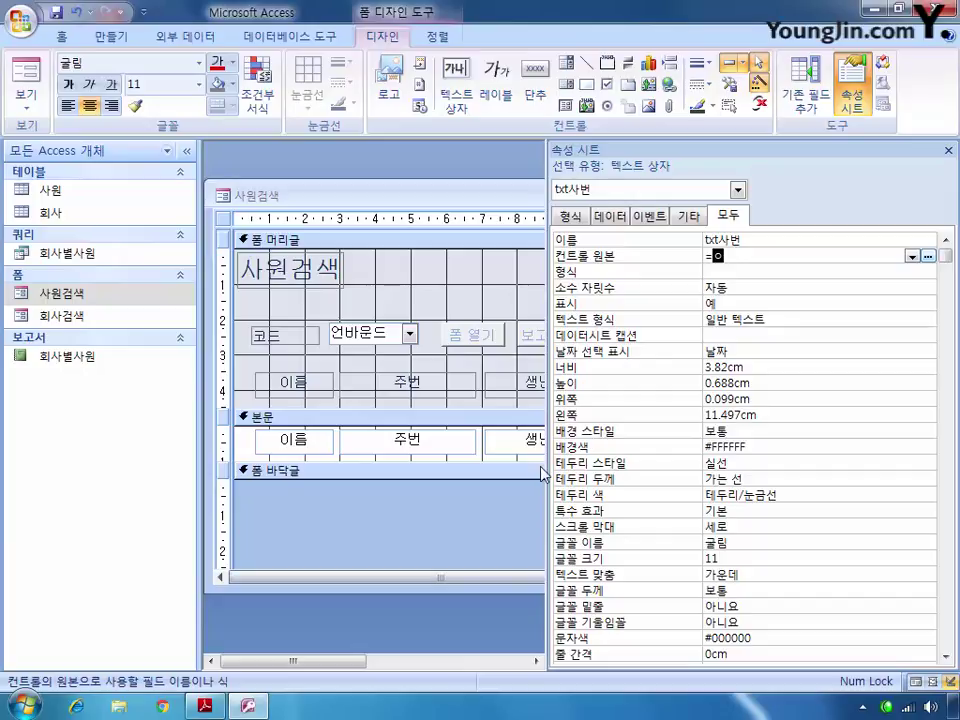
key("BackSpace")
type("Dlooku")
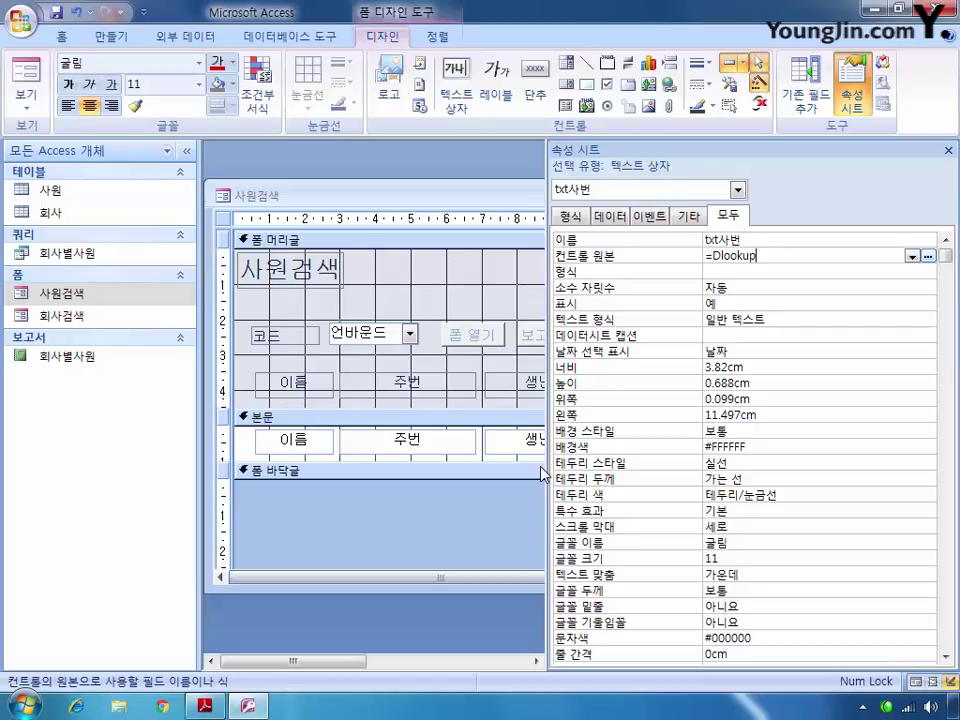
type("p(\"\",\"\",\"")
key("Left")
key("Left")
key("Left")
key("Left")
key("Left")
key("Left")
type("[사버")
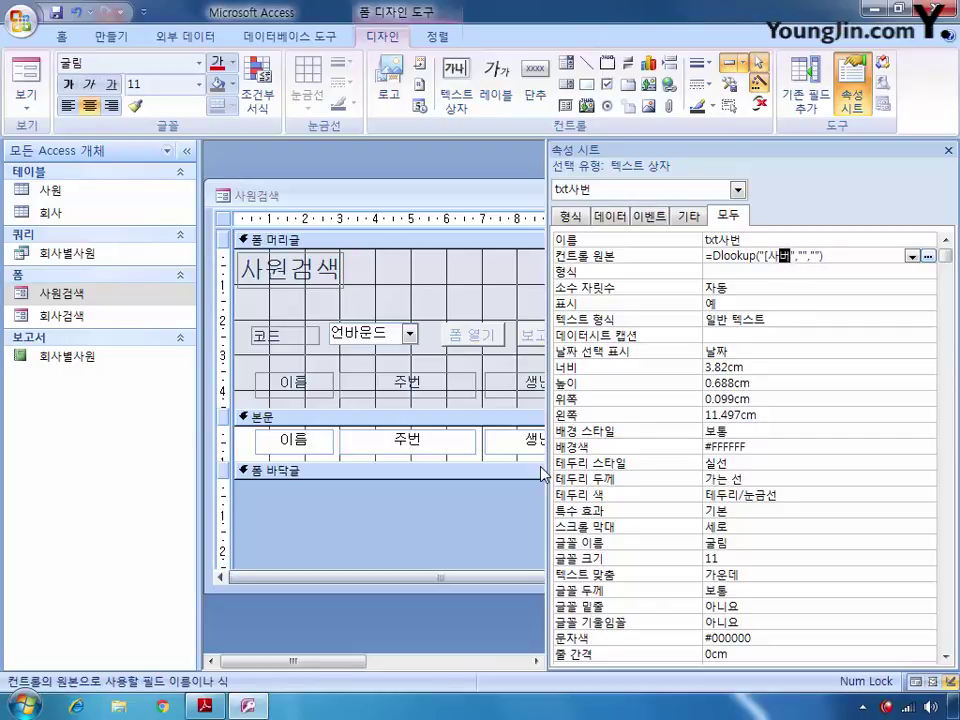
type("]")
type("사원")
key("Right")
key("Right")
key("Right")
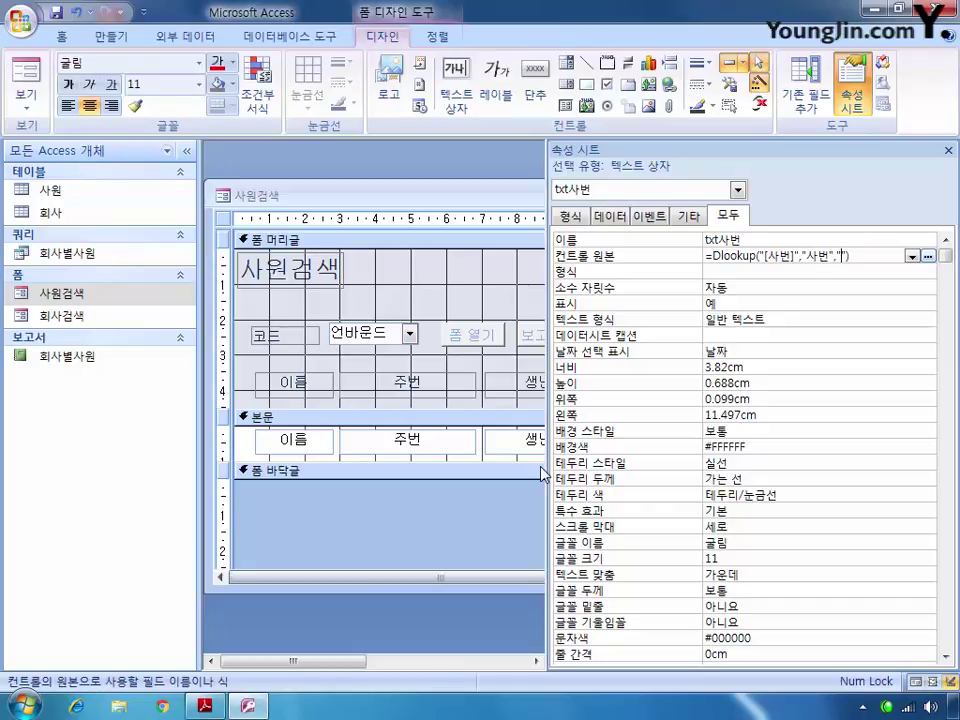
type("[이름]=[txt이름")
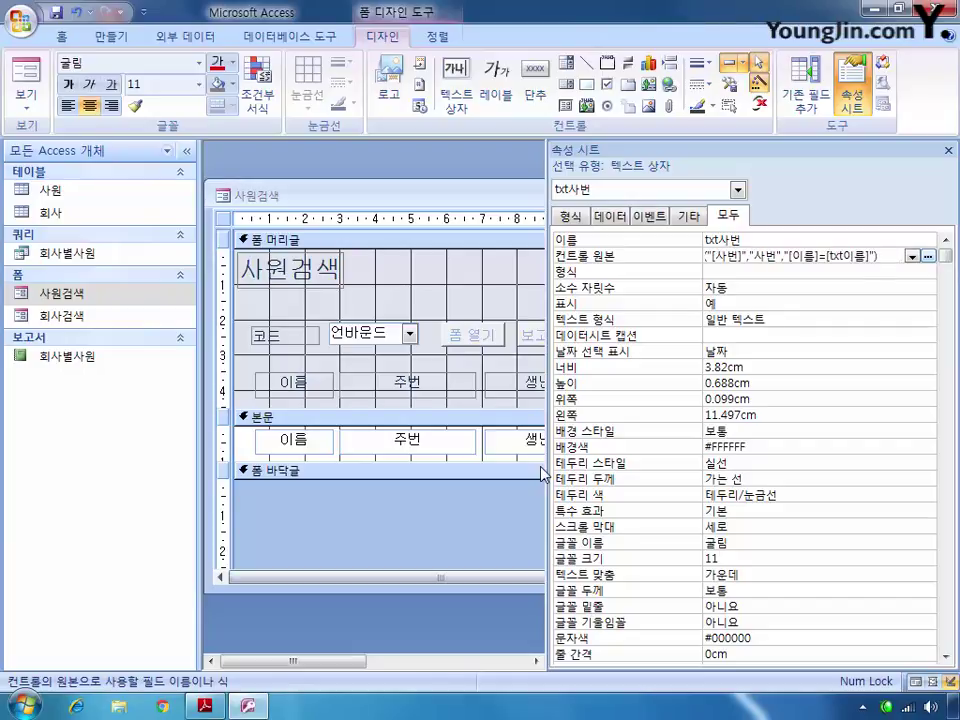
type("]")
Maximize the 사원검색 form window and close the form, saving its design changes.
double_click(470, 196)
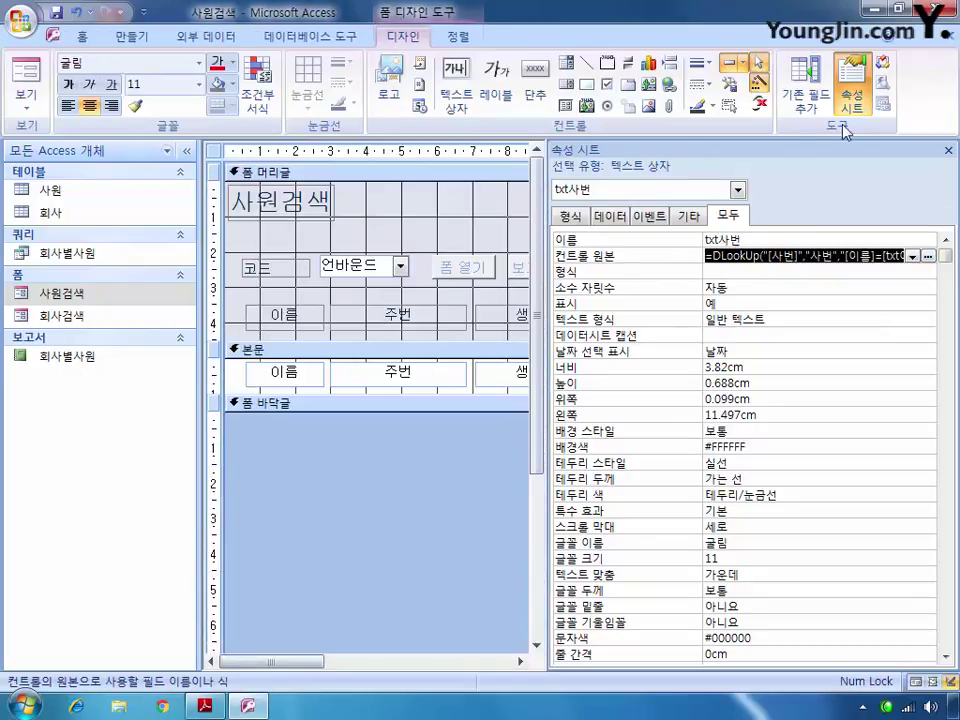
key("ctrl+w")
left_click(376, 398)
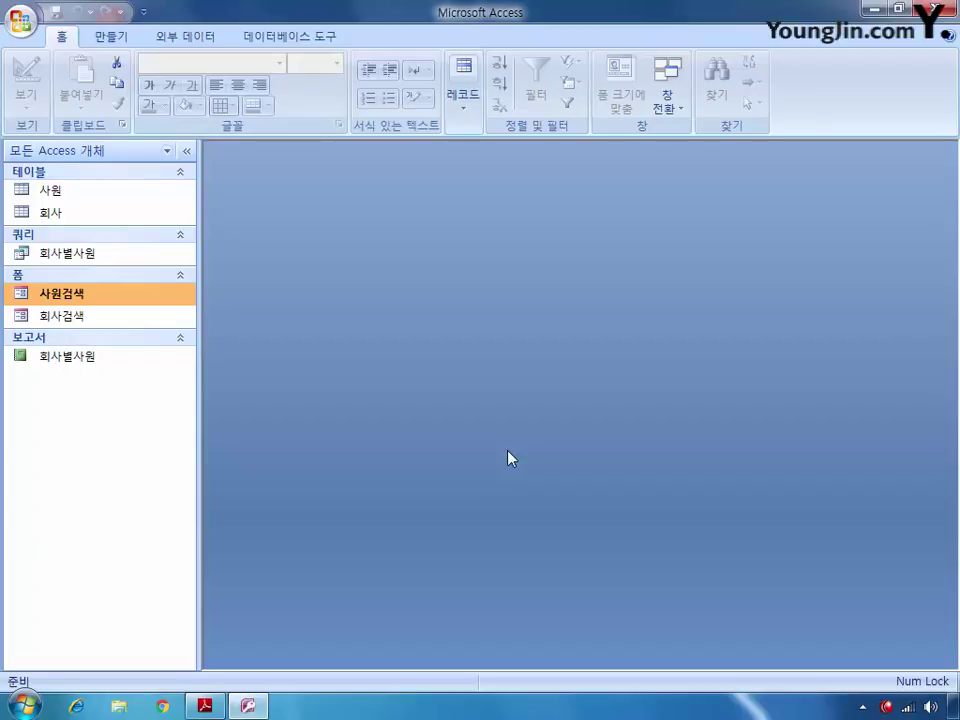
Open the 사원검색 form in Design view again and maximize its window.
right_click(76, 294)
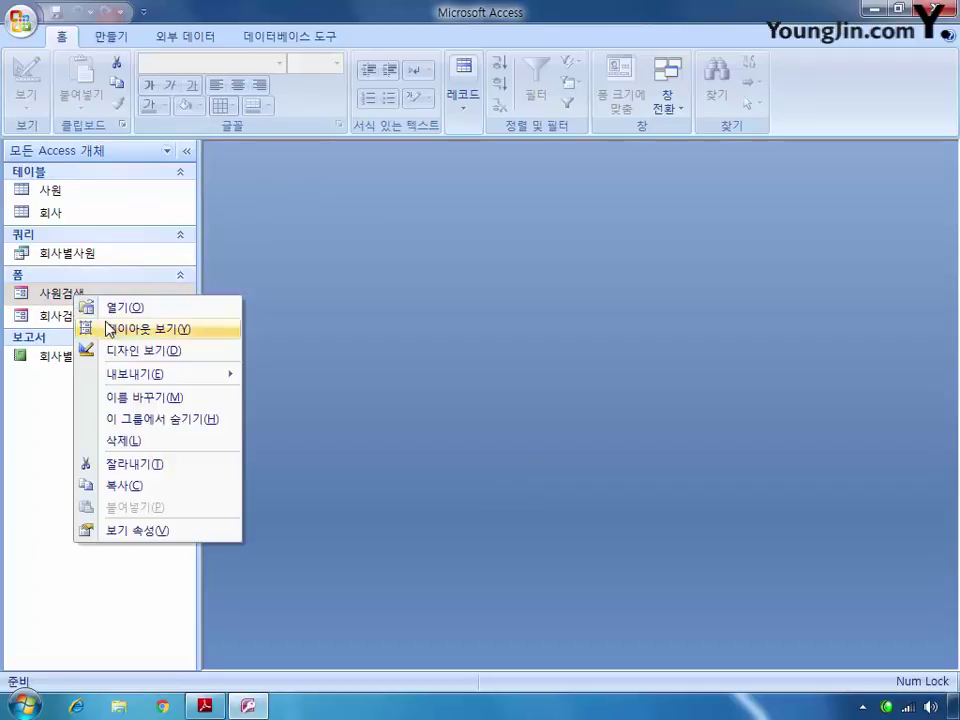
left_click(124, 350)
double_click(413, 193)
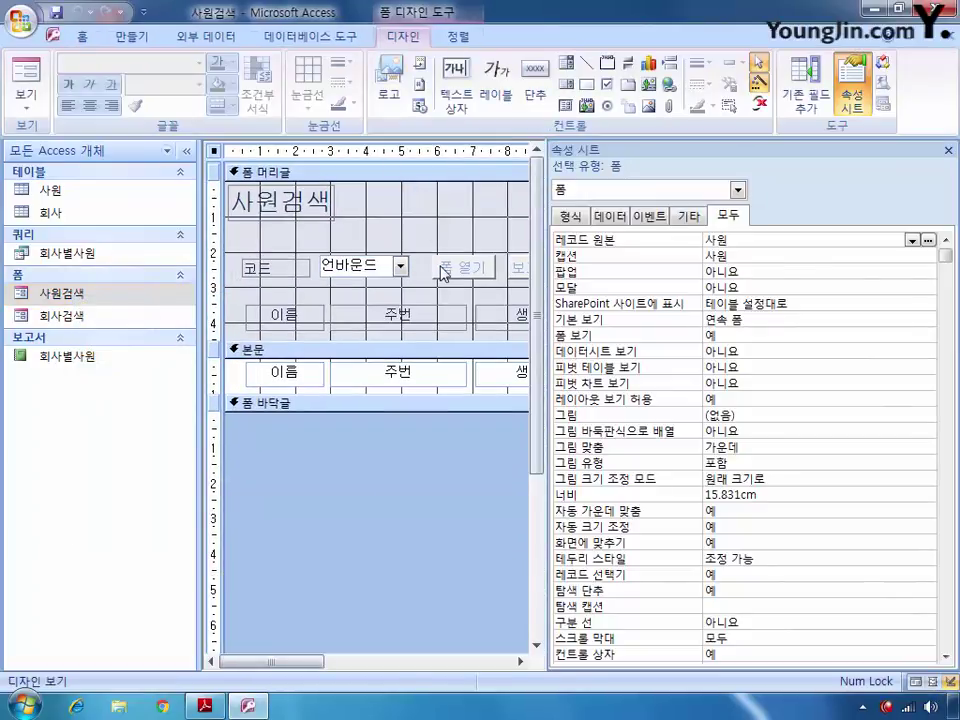
Select the cmd폼보기 command button and start the Macro Builder for its On Click event.
left_click(743, 195)
left_click_drag(735, 279, 738, 230)
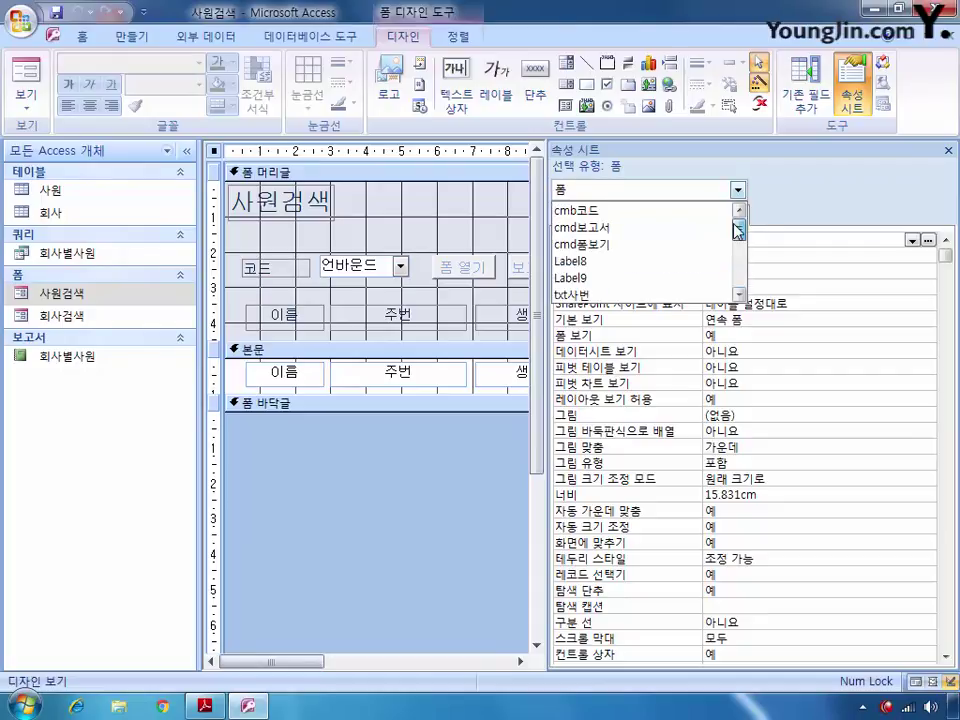
left_click(654, 249)
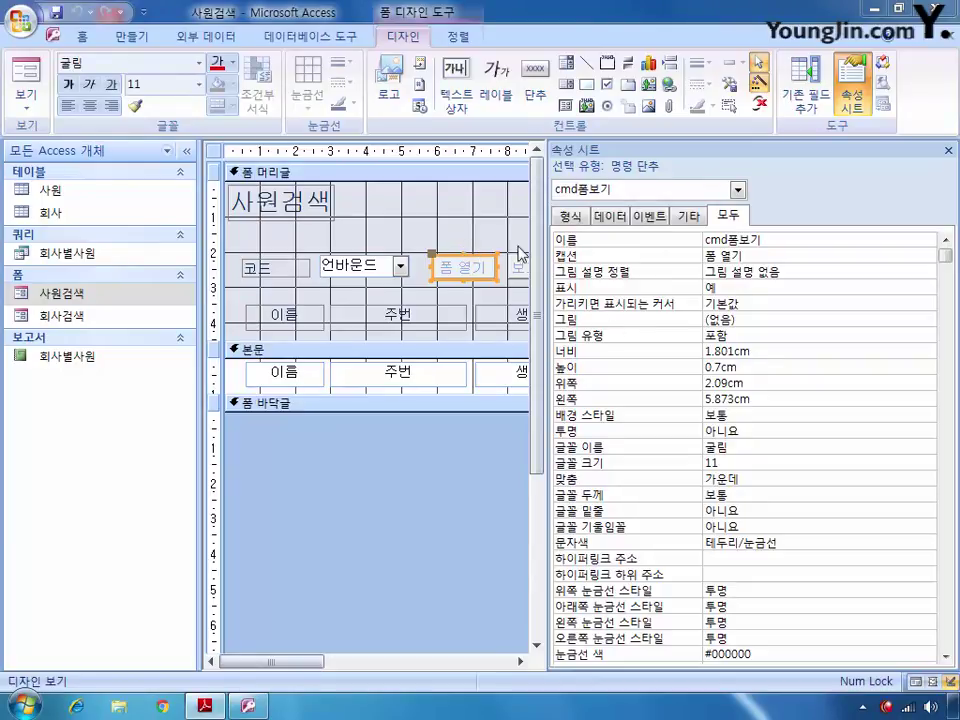
left_click(648, 216)
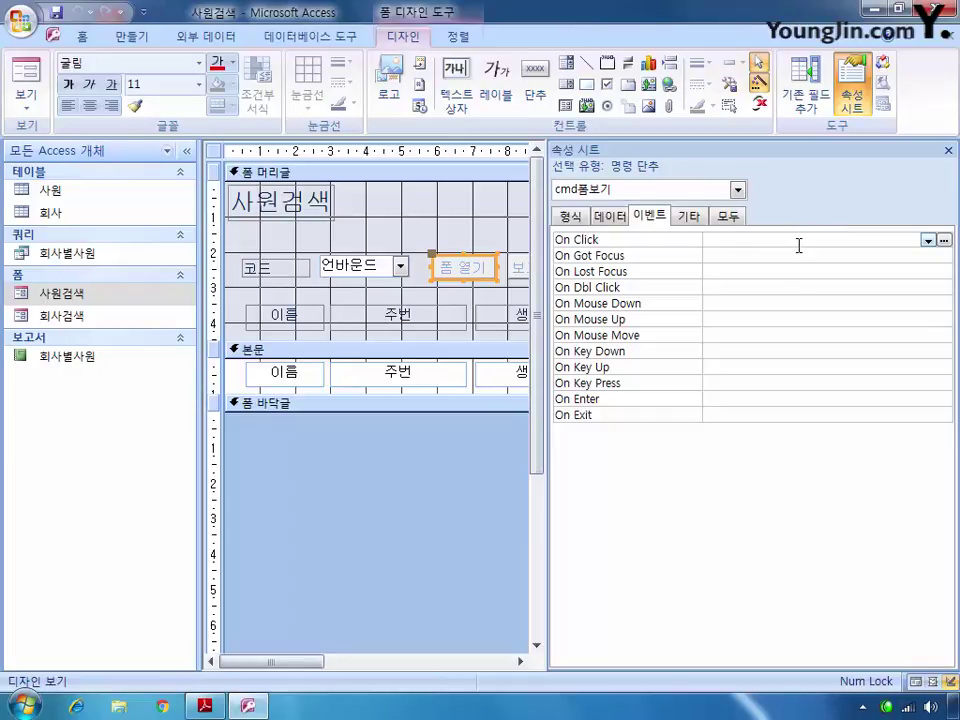
left_click(929, 241)
left_click(942, 241)
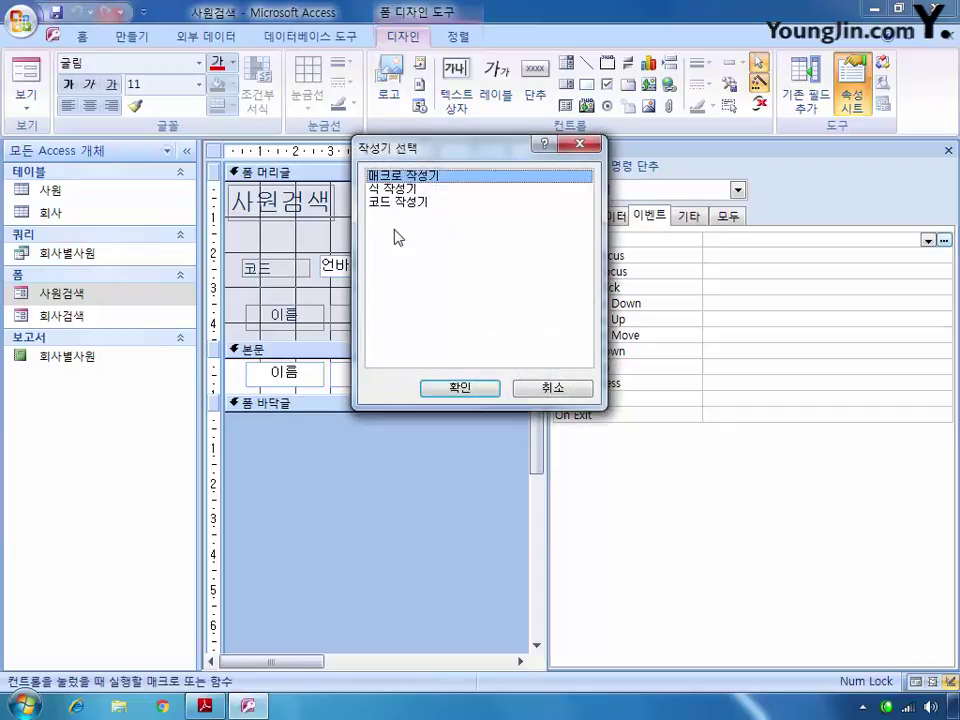
left_click(459, 389)
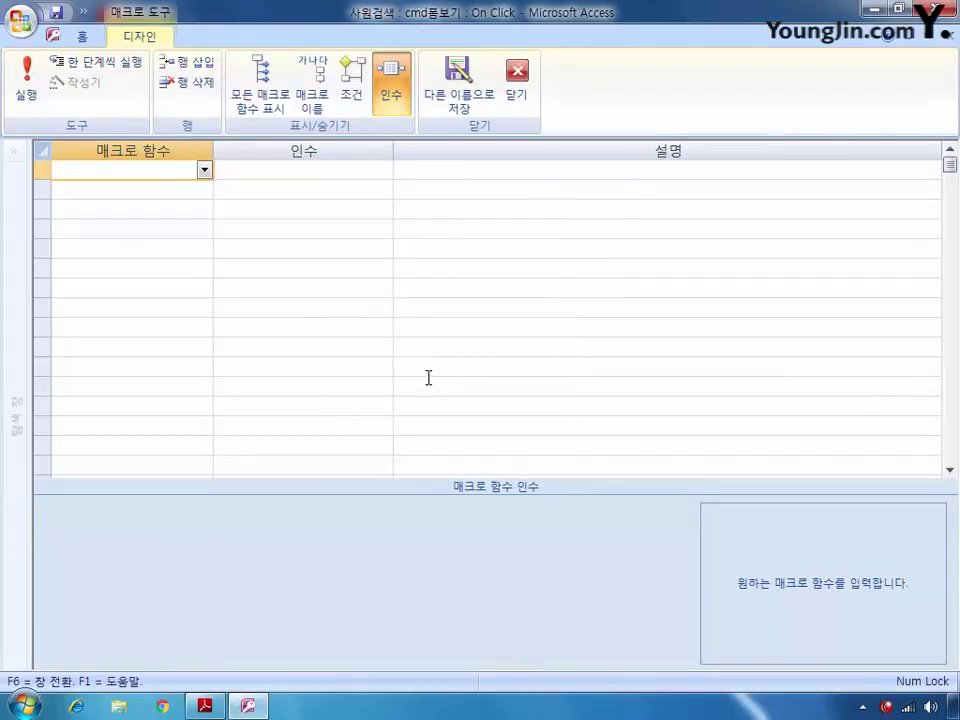
Add an OpenForm action to the macro with 회사검색 as the form name.
left_click(204, 170)
scroll(210, 222, "down", 5)
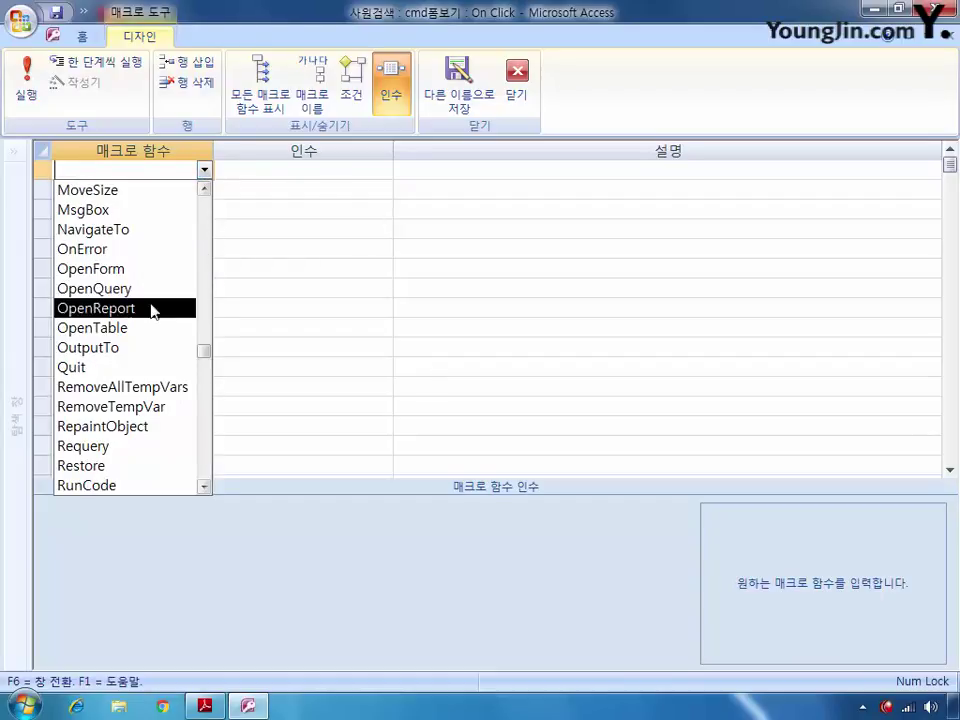
left_click(128, 269)
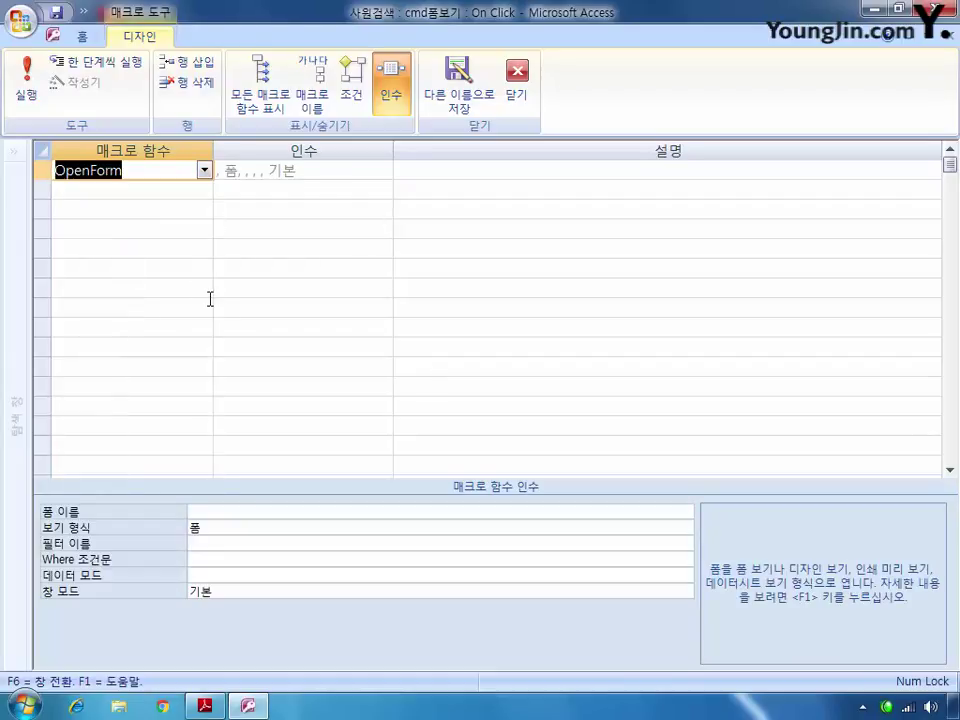
left_click(255, 512)
left_click(684, 514)
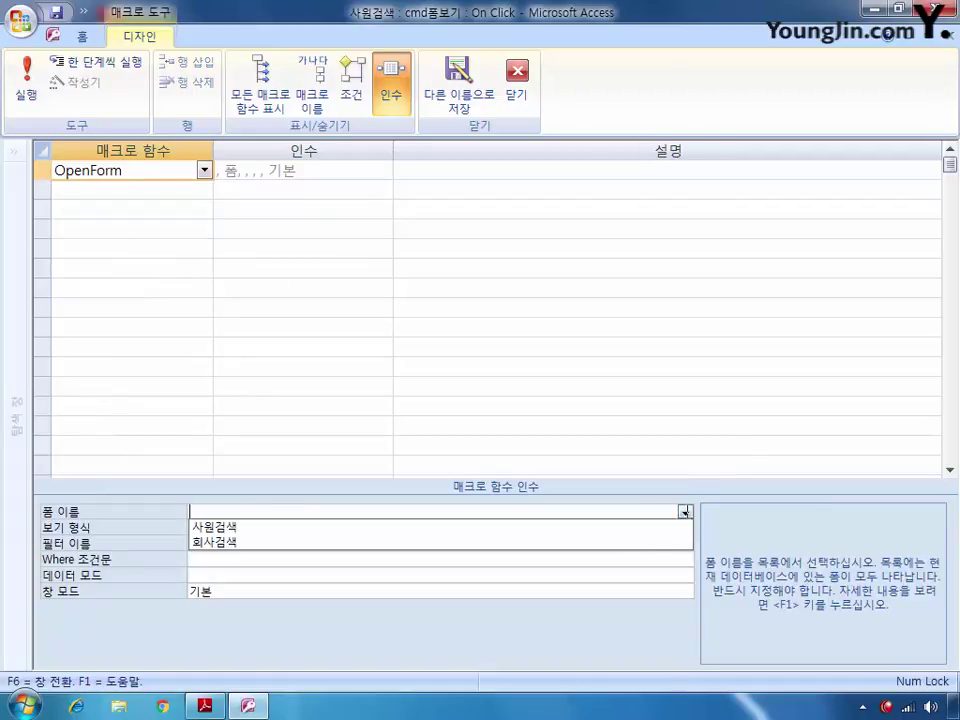
left_click(623, 547)
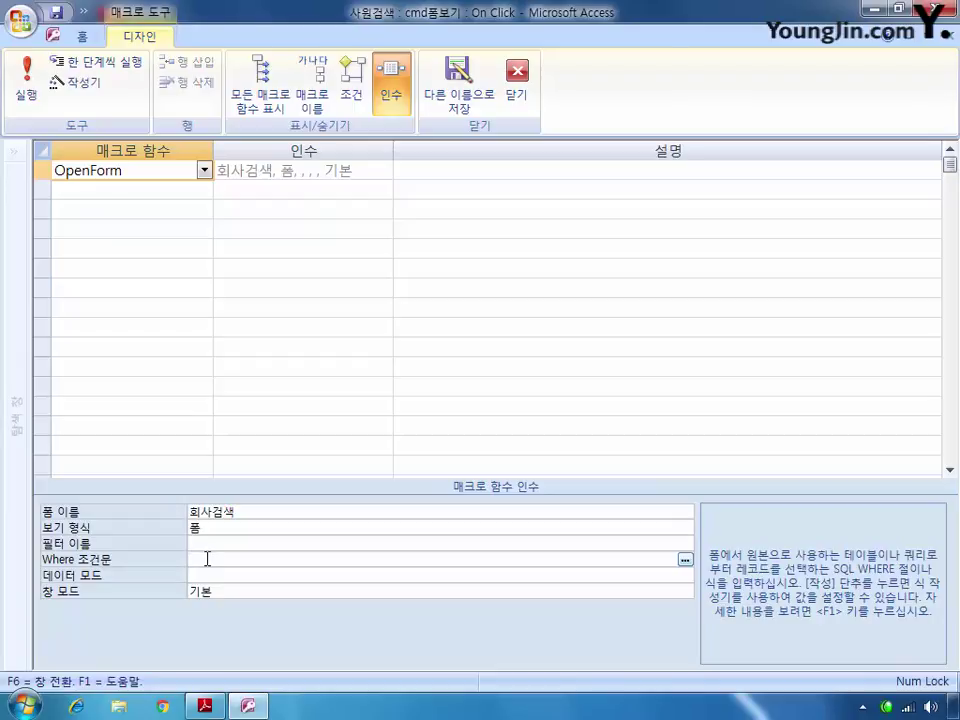
Set the OpenForm action's Where condition to [코드]=Forms![사원검색]![cmb코드], building the control reference with the Expression Builder.
type("ㅂ")
type("드")
type("] =")
left_click(685, 560)
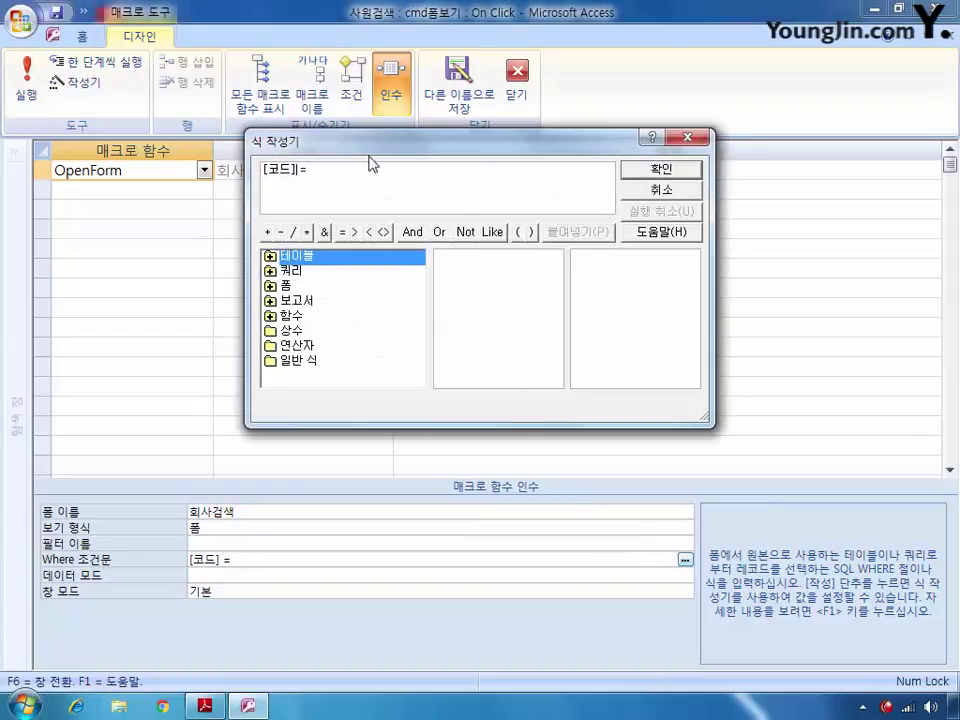
double_click(290, 286)
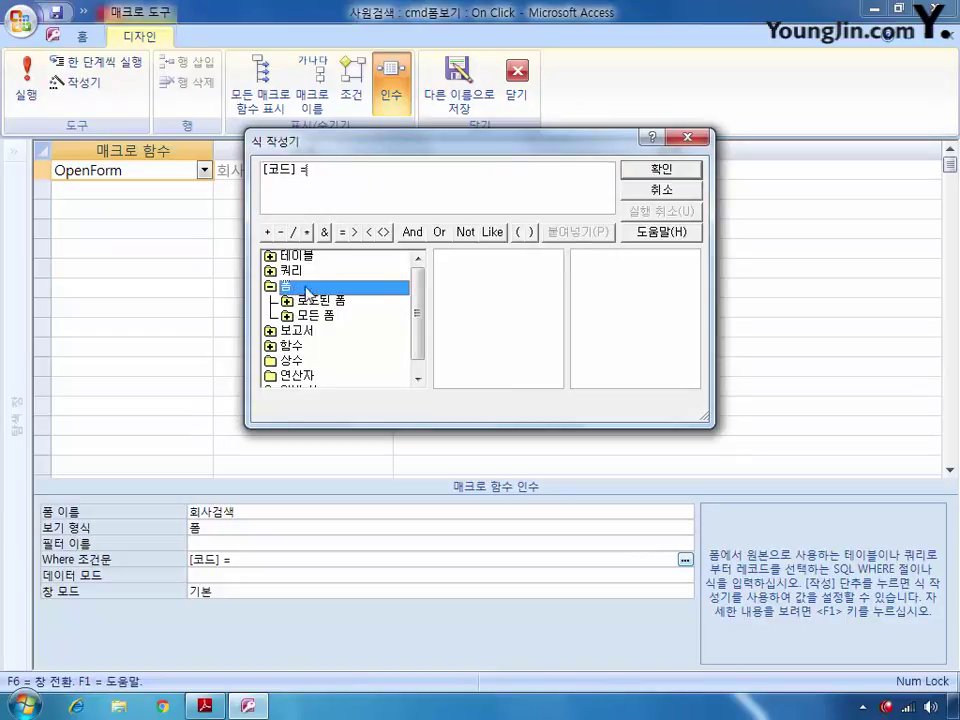
double_click(323, 316)
left_click(337, 346)
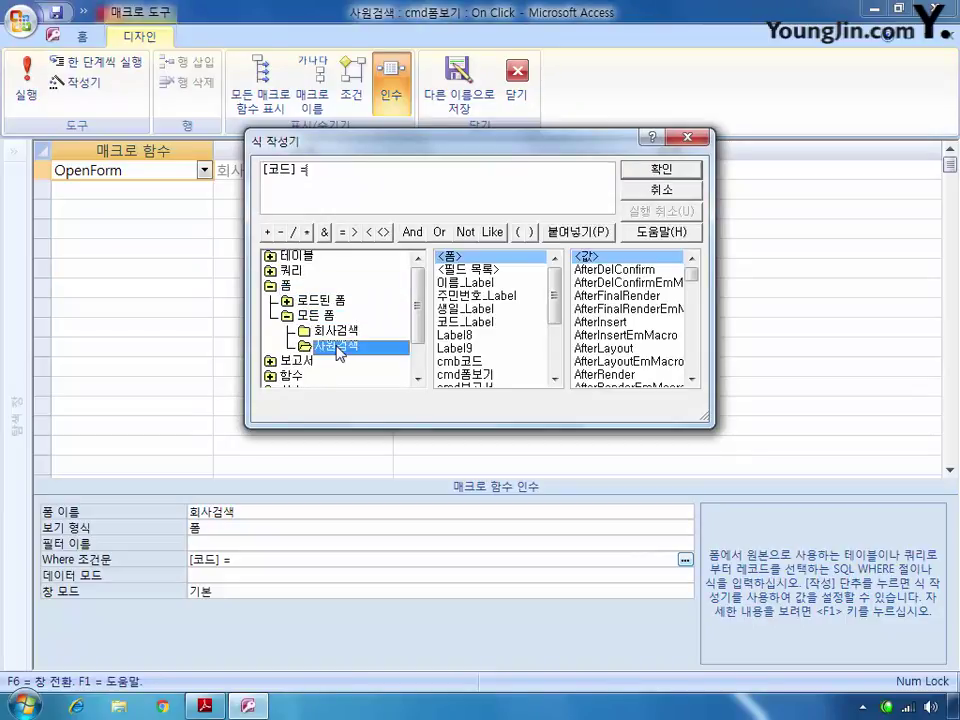
double_click(458, 361)
left_click(660, 170)
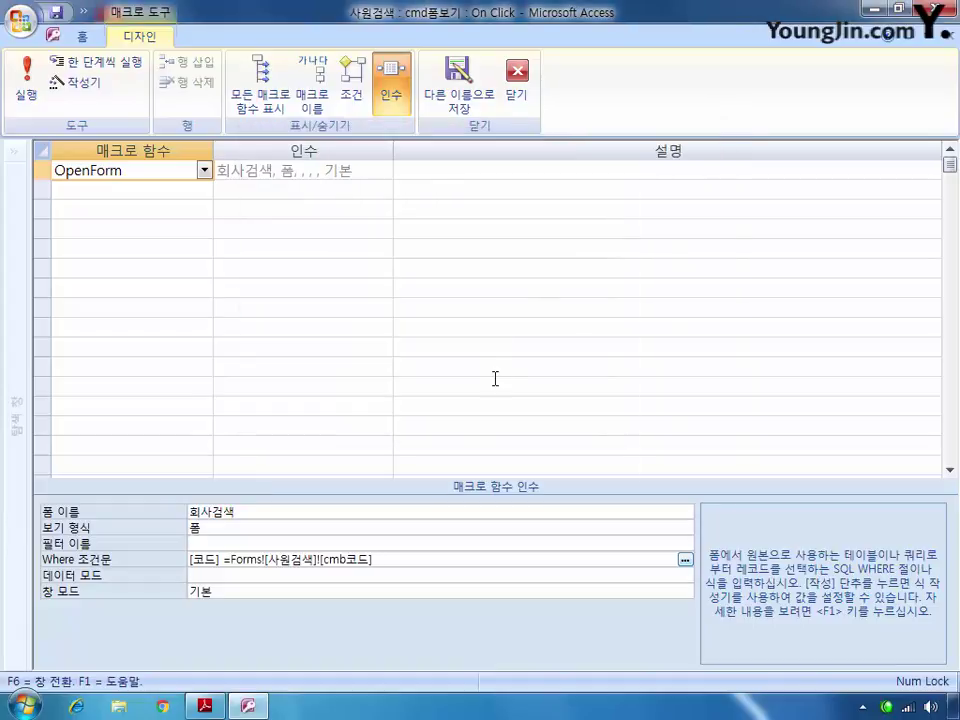
Save the macro as 사원검색, then leave the Macro Builder and close the 사원검색 form.
left_click(458, 85)
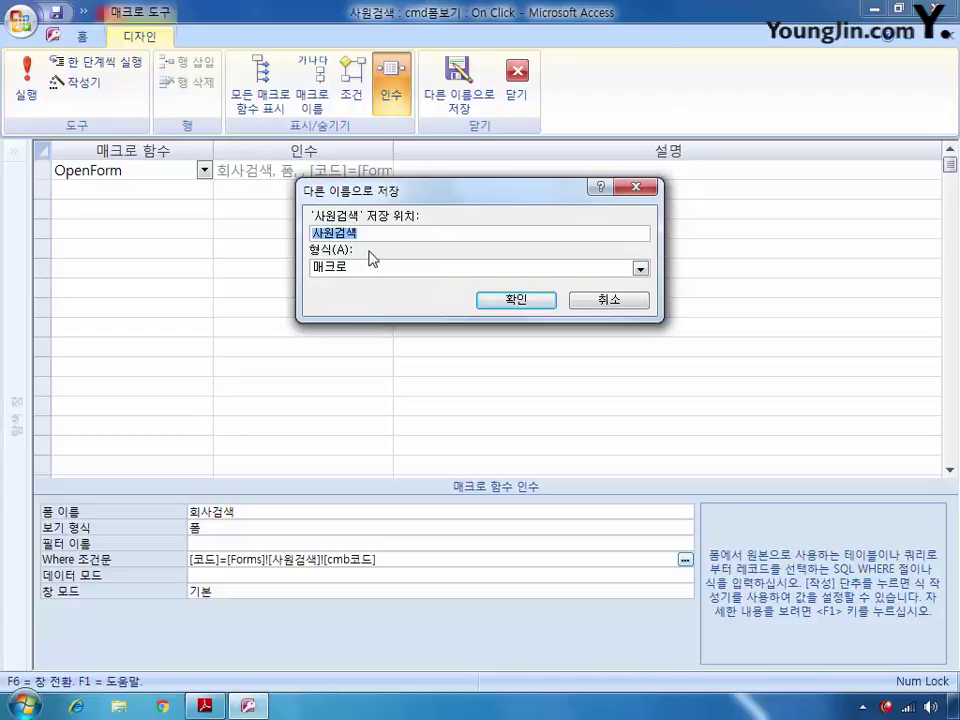
left_click(500, 302)
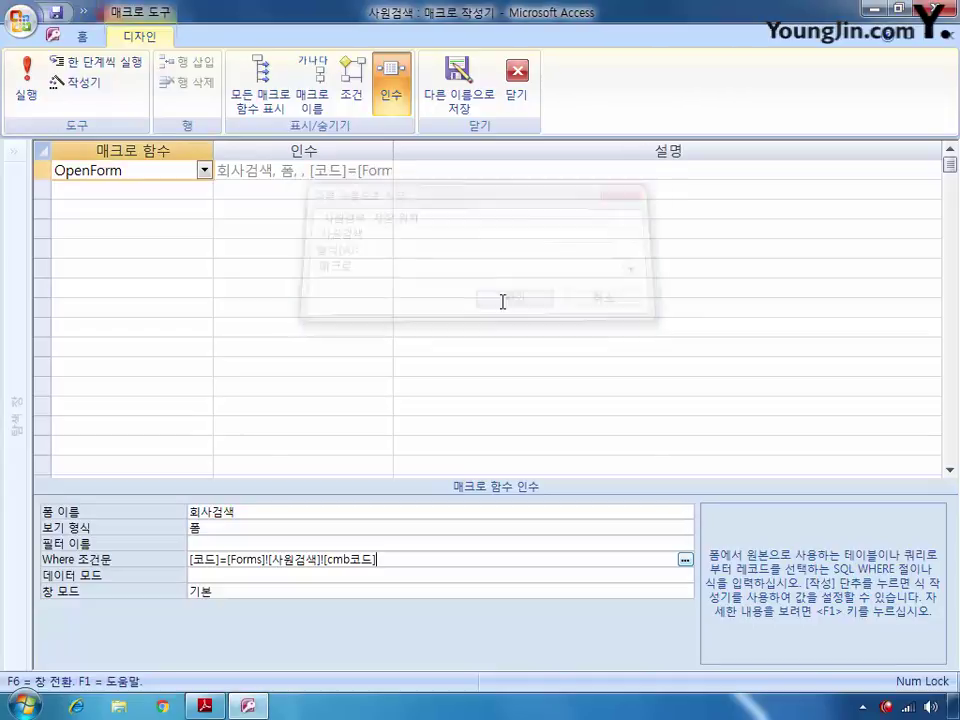
left_click(378, 397)
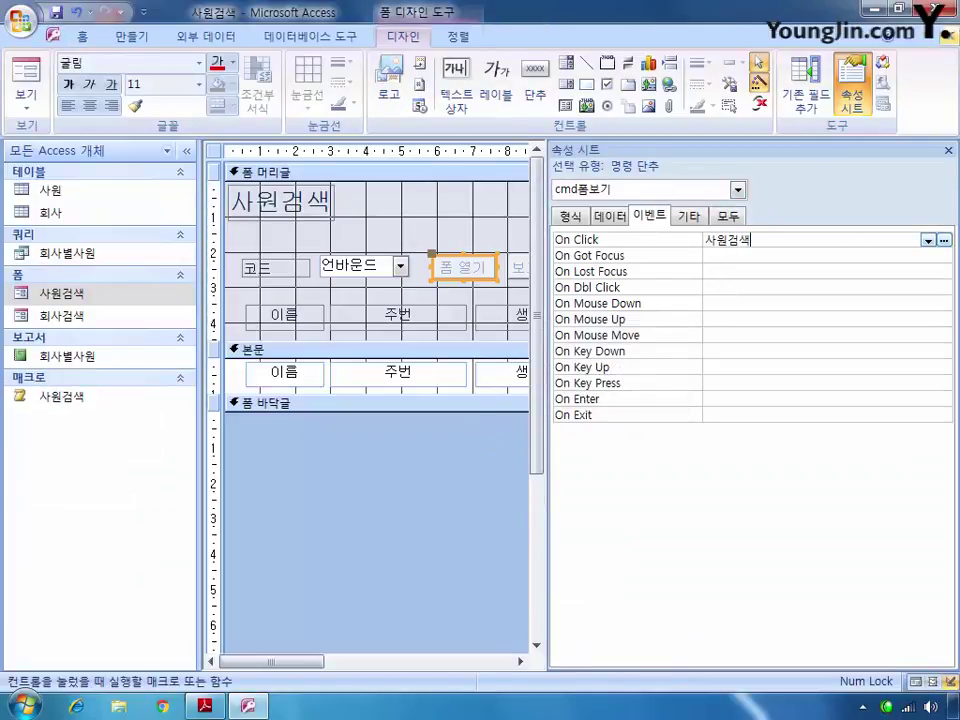
left_click(948, 37)
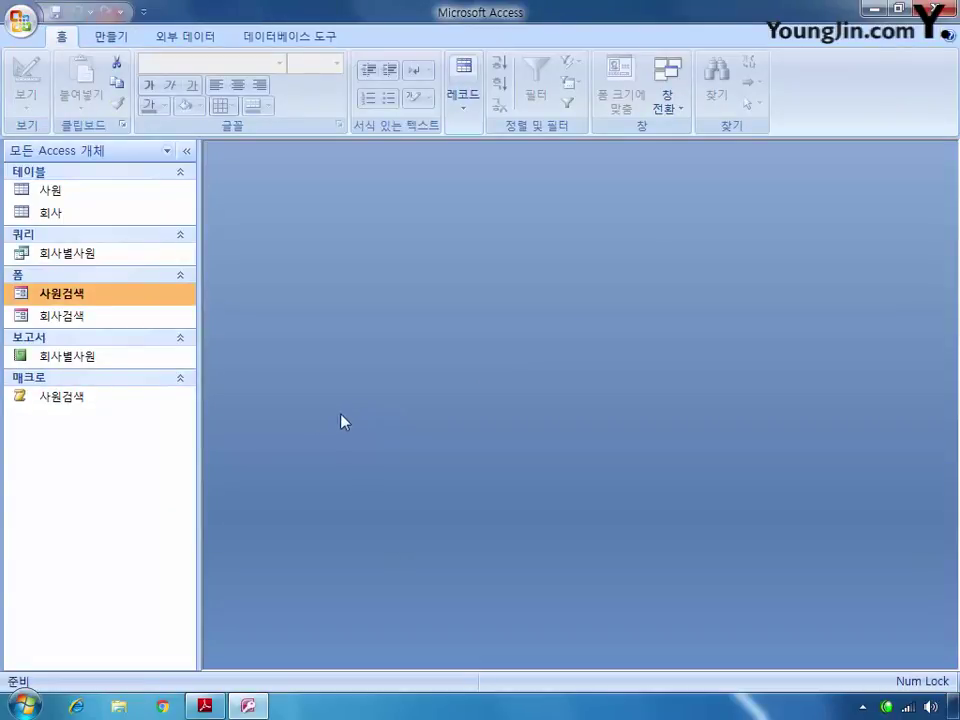
Reopen the 사원검색 form in Design view and assign the 사원검색 macro to the 폼 열기 button's On Click event.
right_click(70, 296)
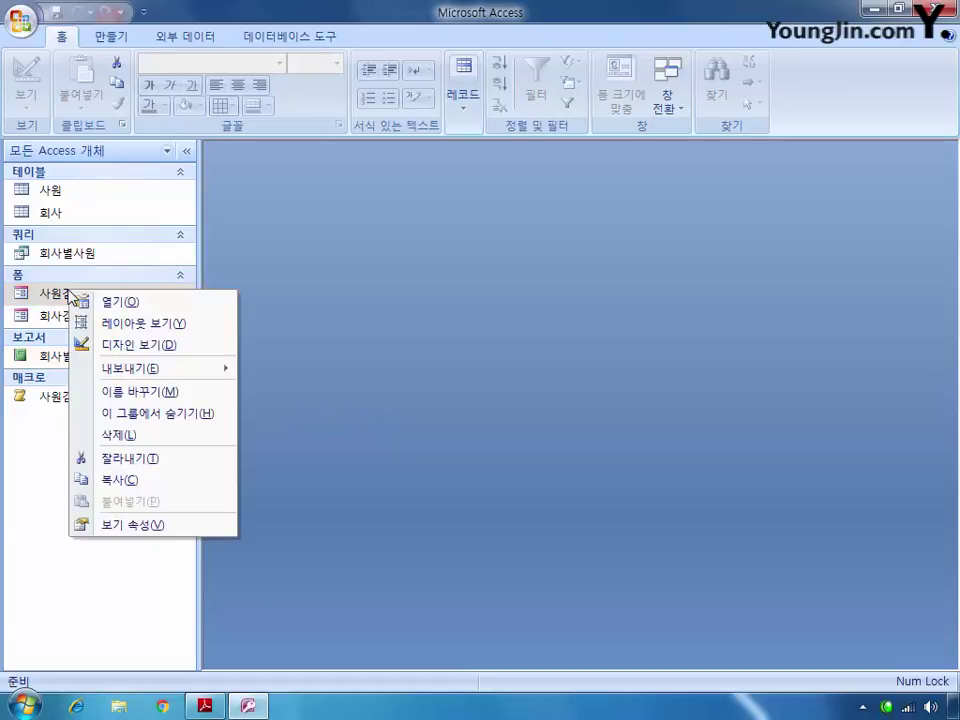
left_click(112, 342)
left_click(487, 345)
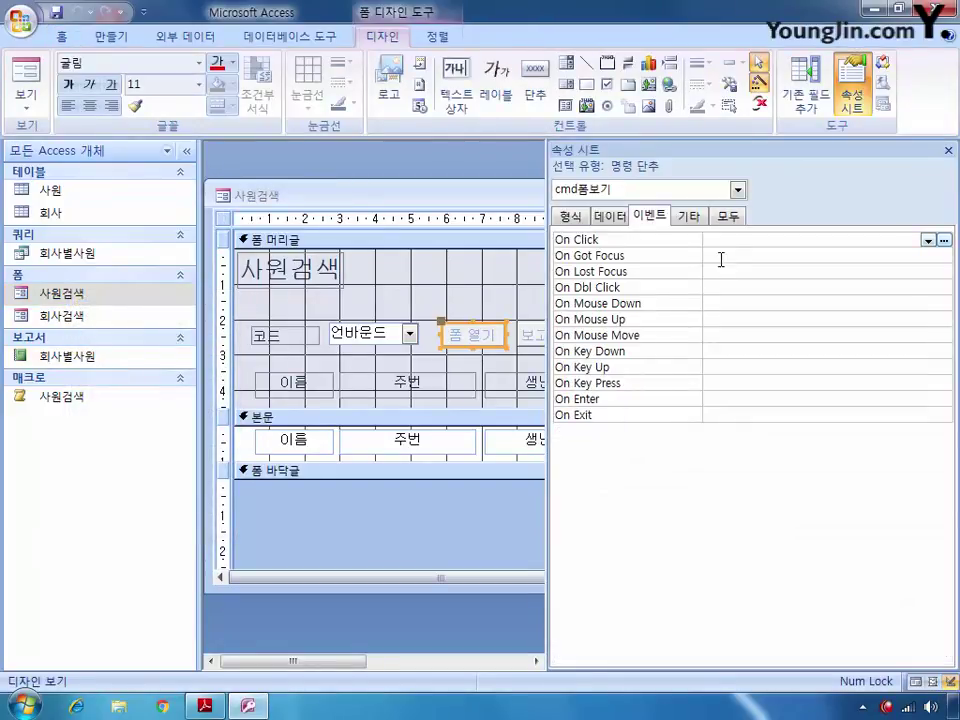
left_click(864, 240)
left_click(928, 240)
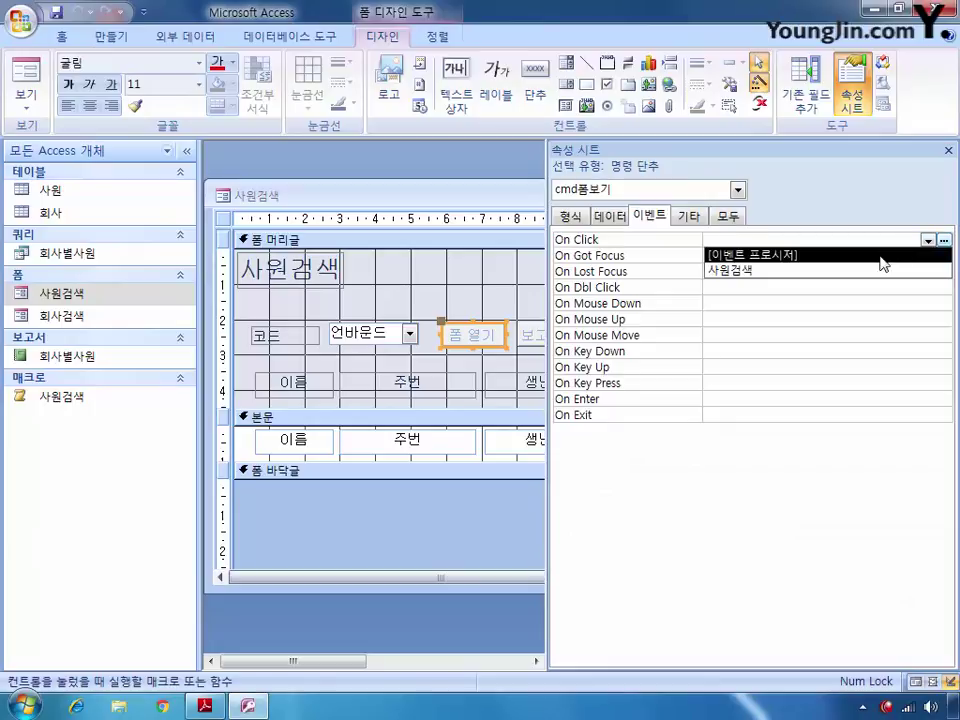
left_click(806, 270)
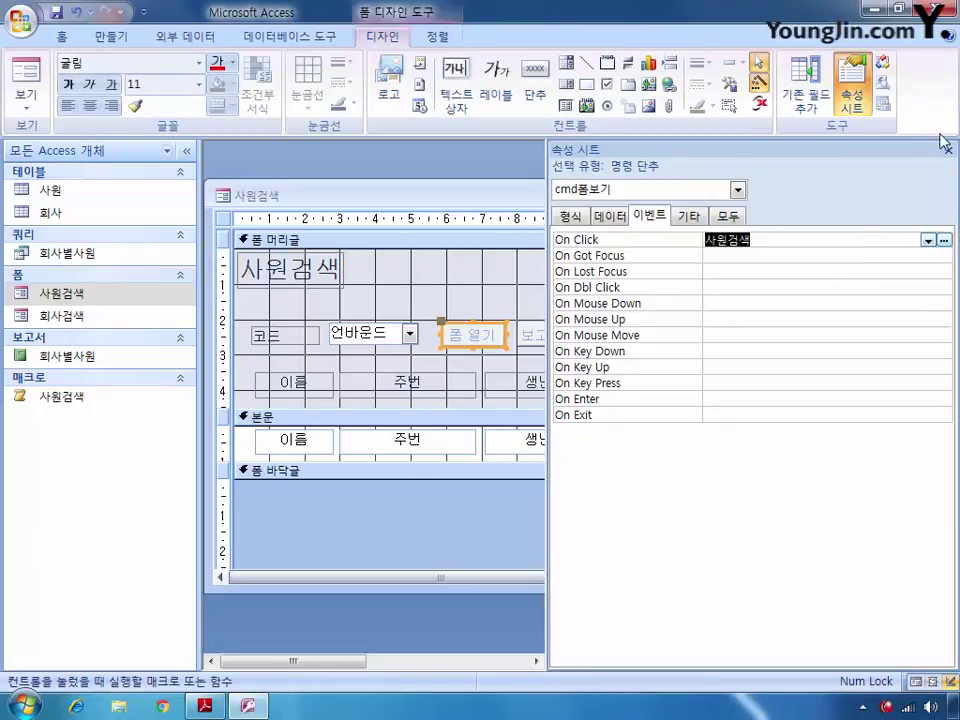
Maximize the 사원검색 form and close it, saving the button's event assignment.
left_click(453, 210)
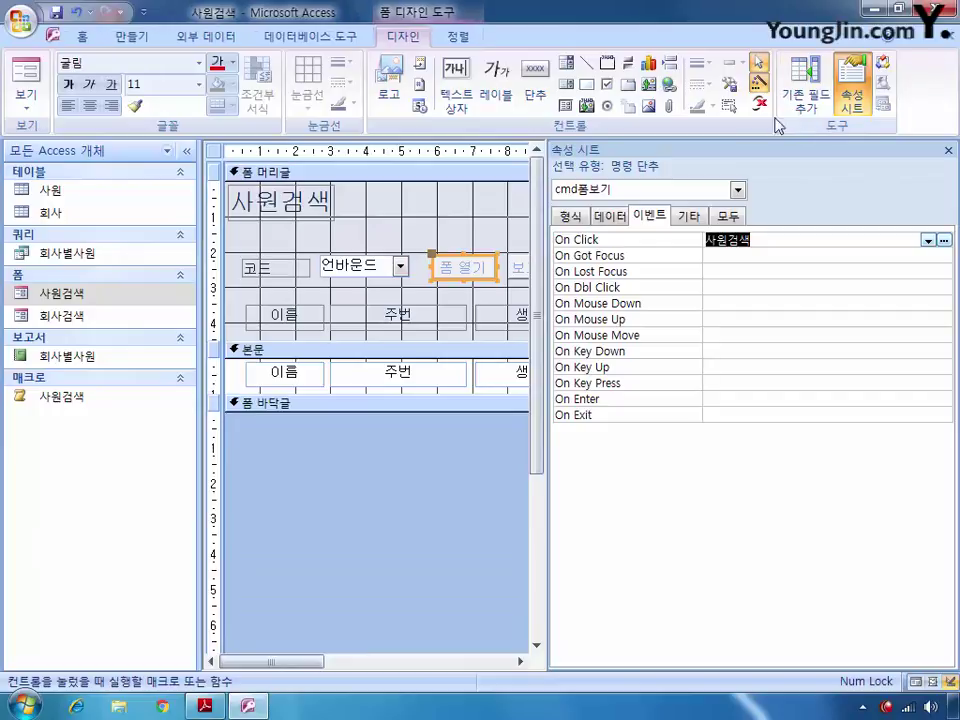
left_click(948, 37)
left_click(377, 398)
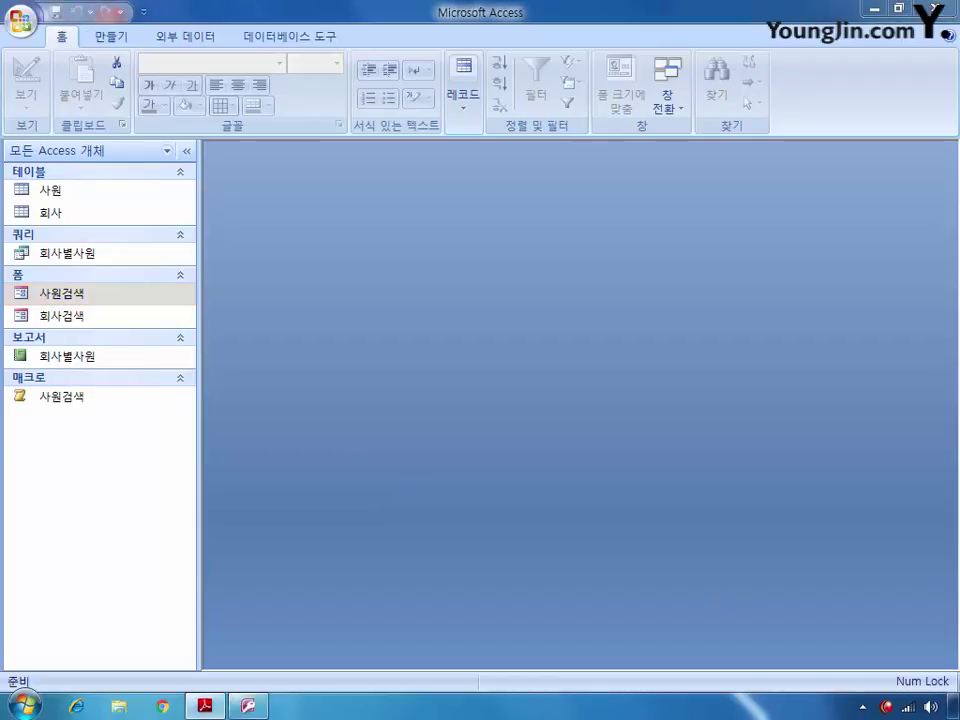
left_click(567, 536)
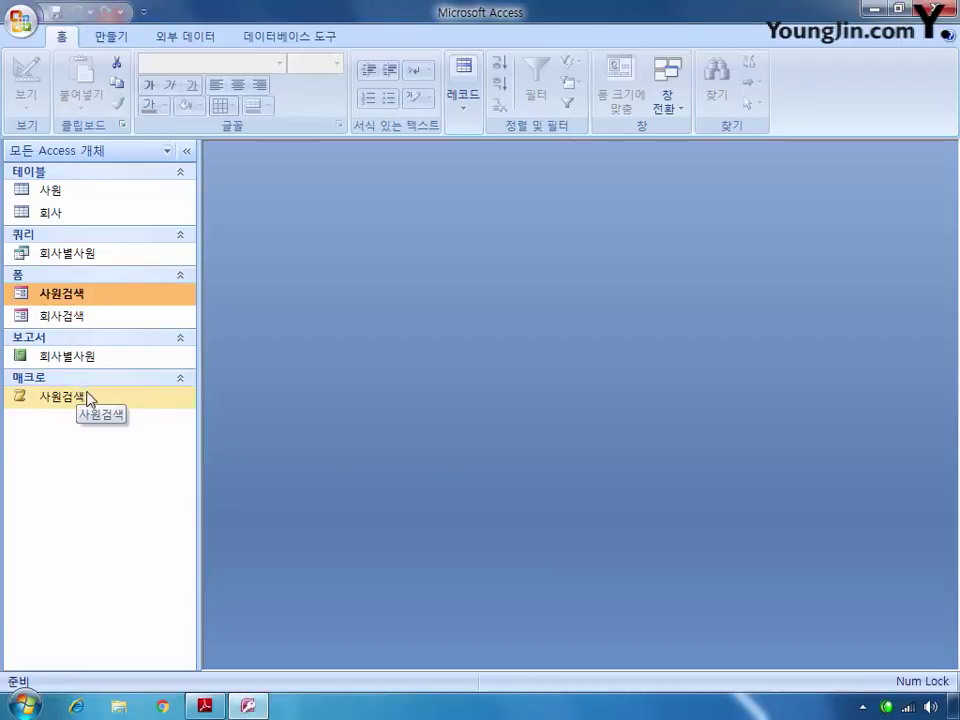
Open the 회사별사원 report in Design view and add a 회사별 사원 label about 6.3 by 1 cm to the report header.
right_click(77, 361)
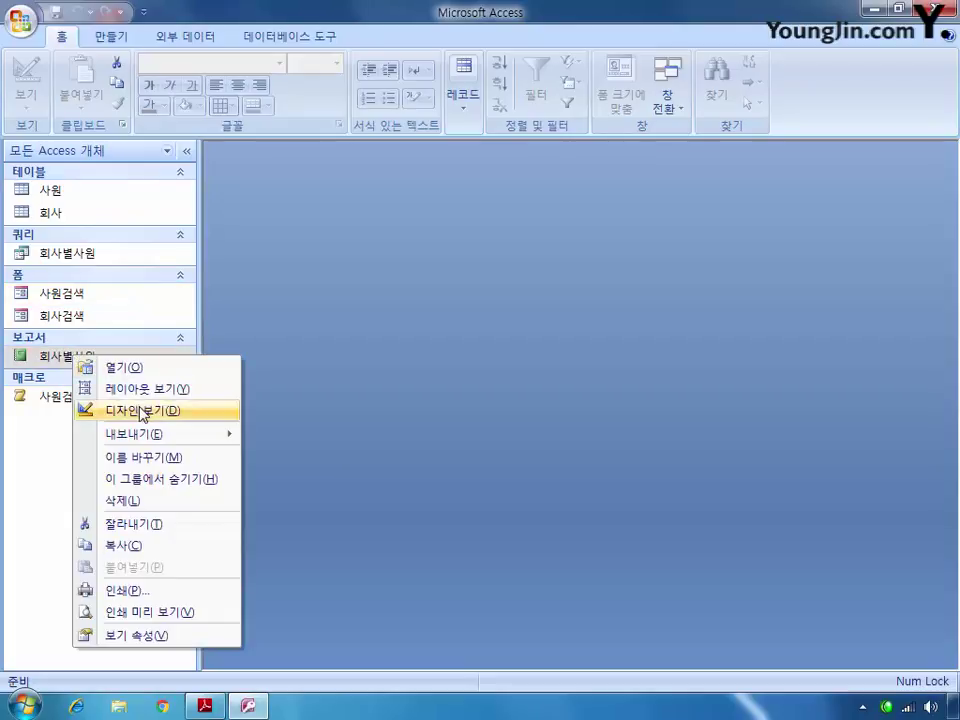
left_click(100, 410)
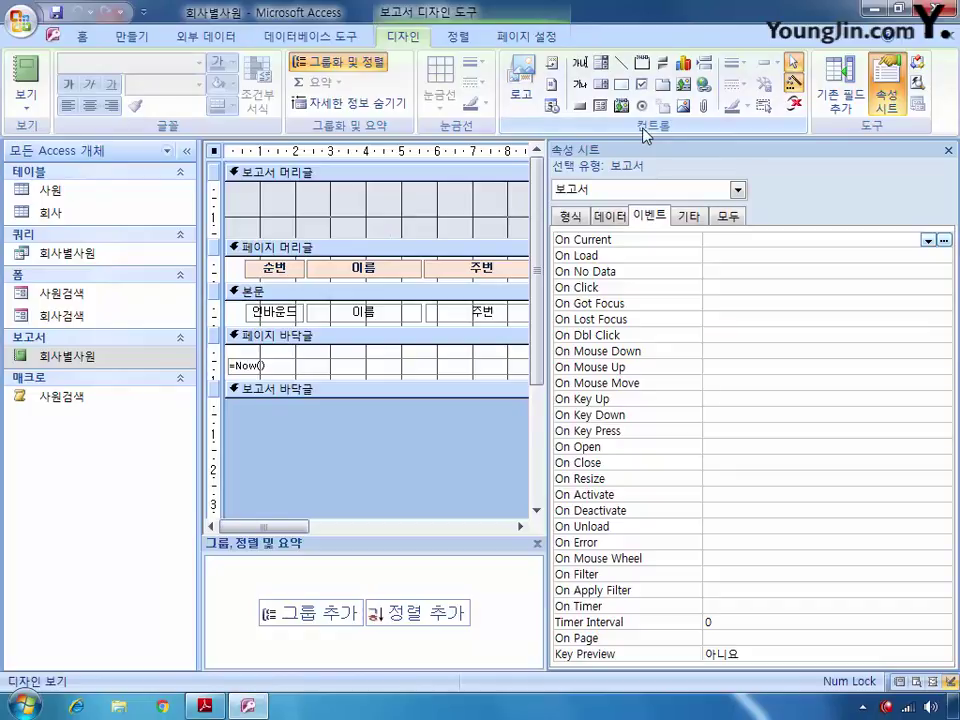
left_click(580, 86)
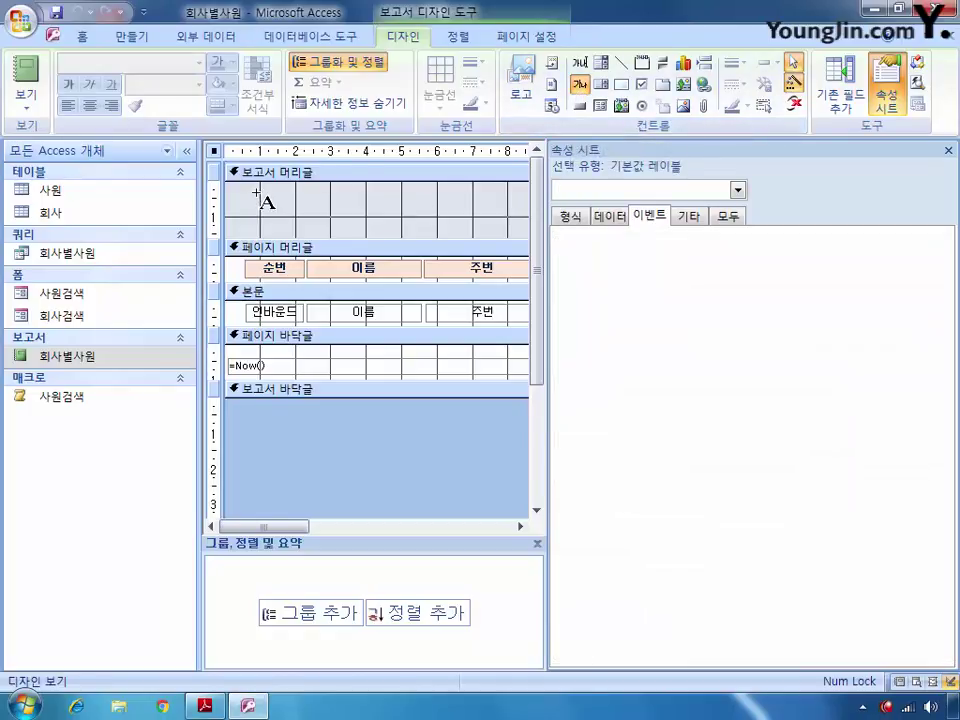
left_click_drag(257, 190, 479, 230)
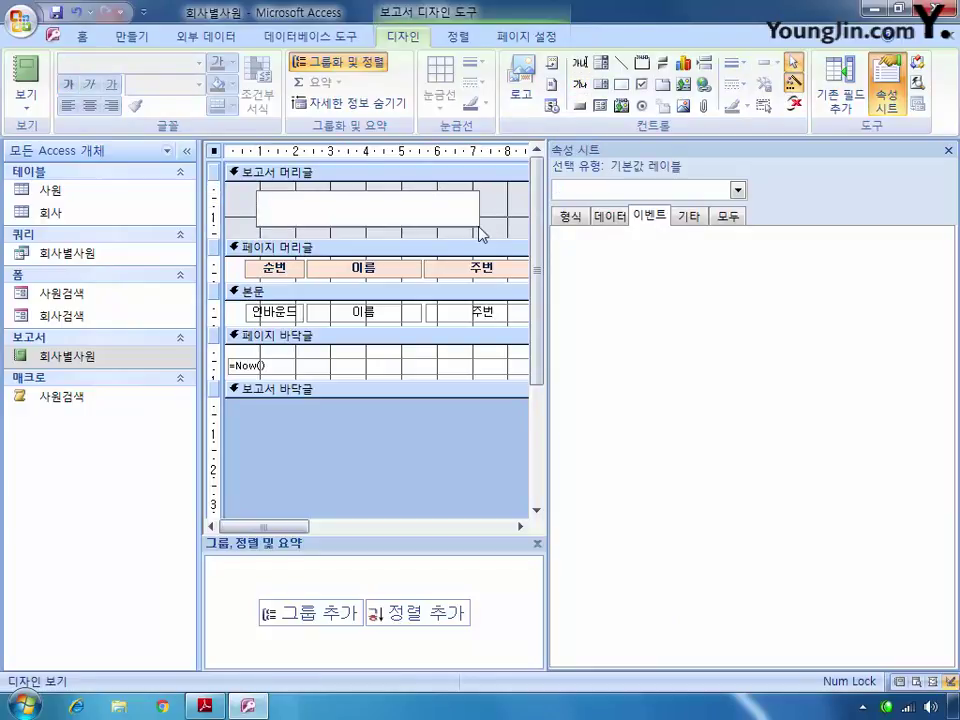
type("회사별 사원")
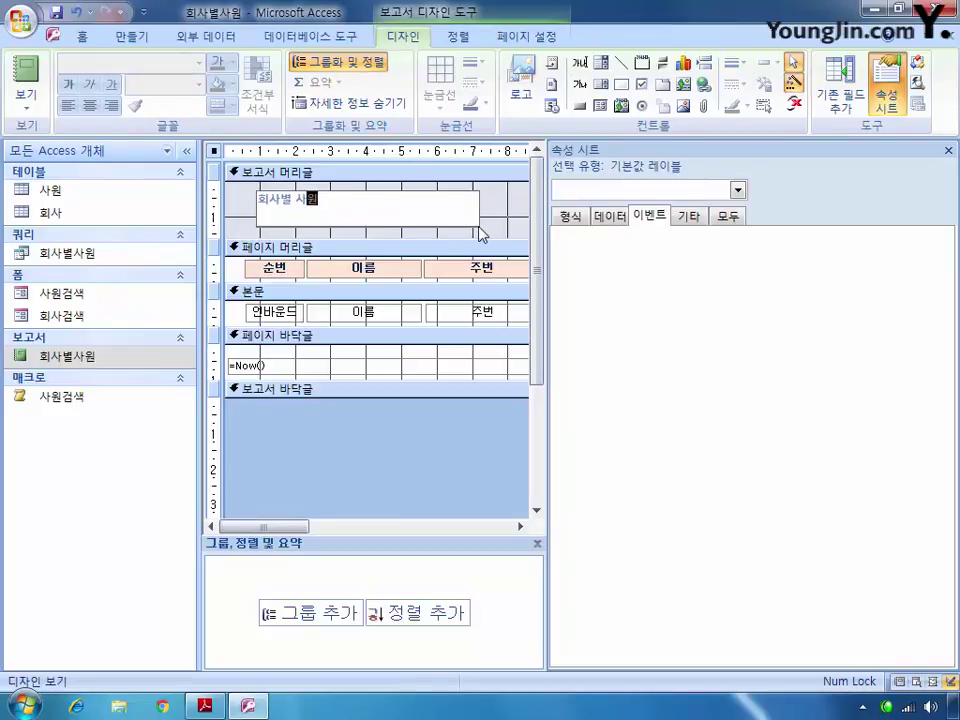
left_click(477, 226)
left_click(477, 226)
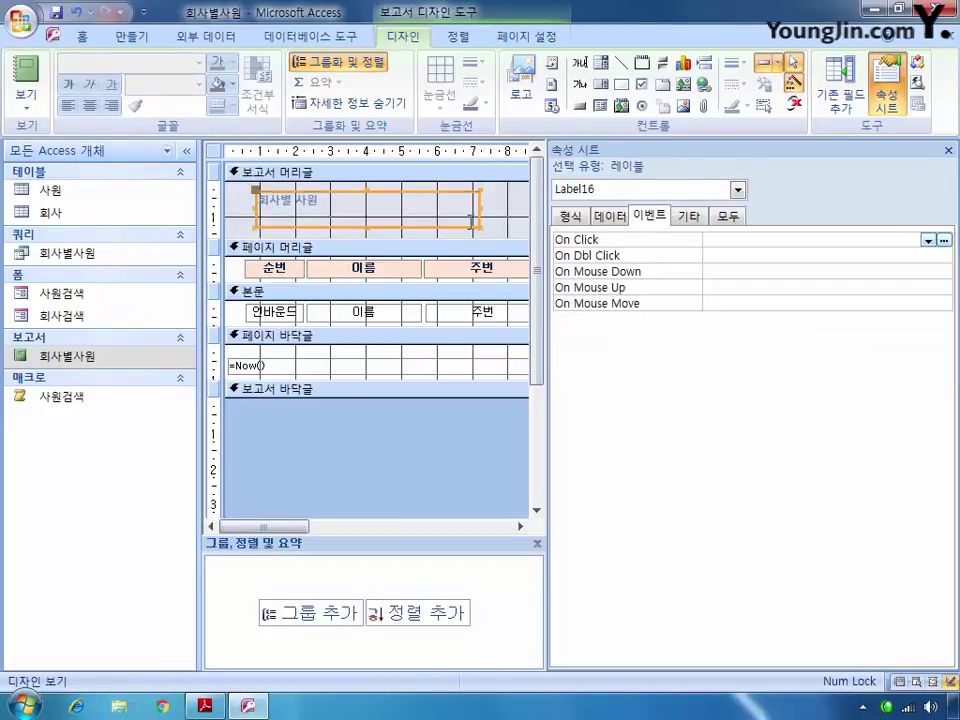
Set the name of the report header's 회사별 사원 label to L제목.
left_click(735, 220)
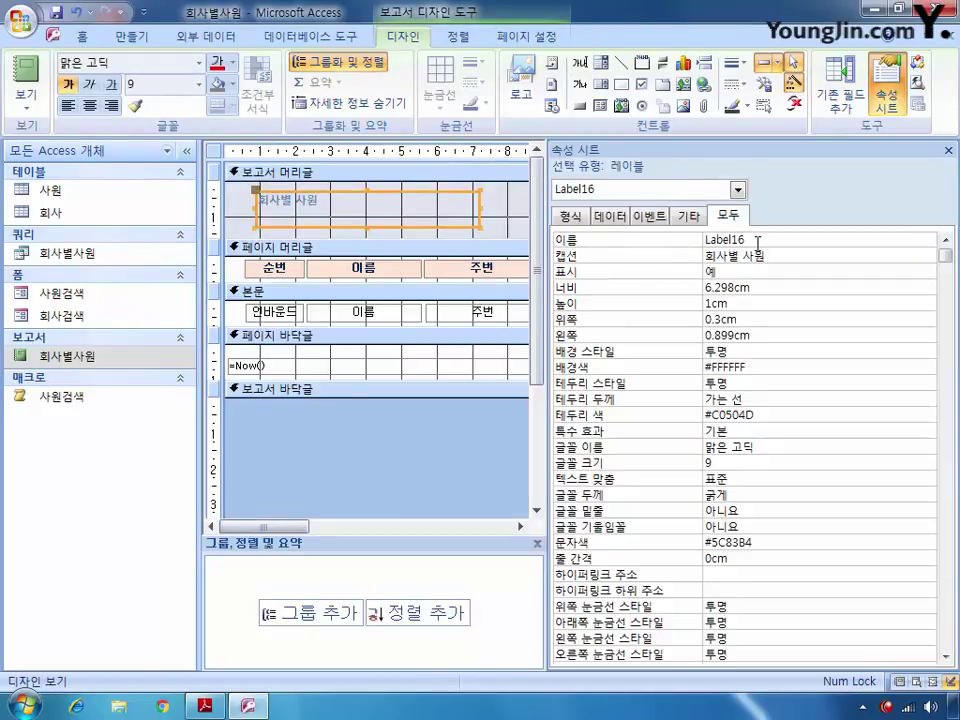
left_click(725, 241)
left_click(636, 244)
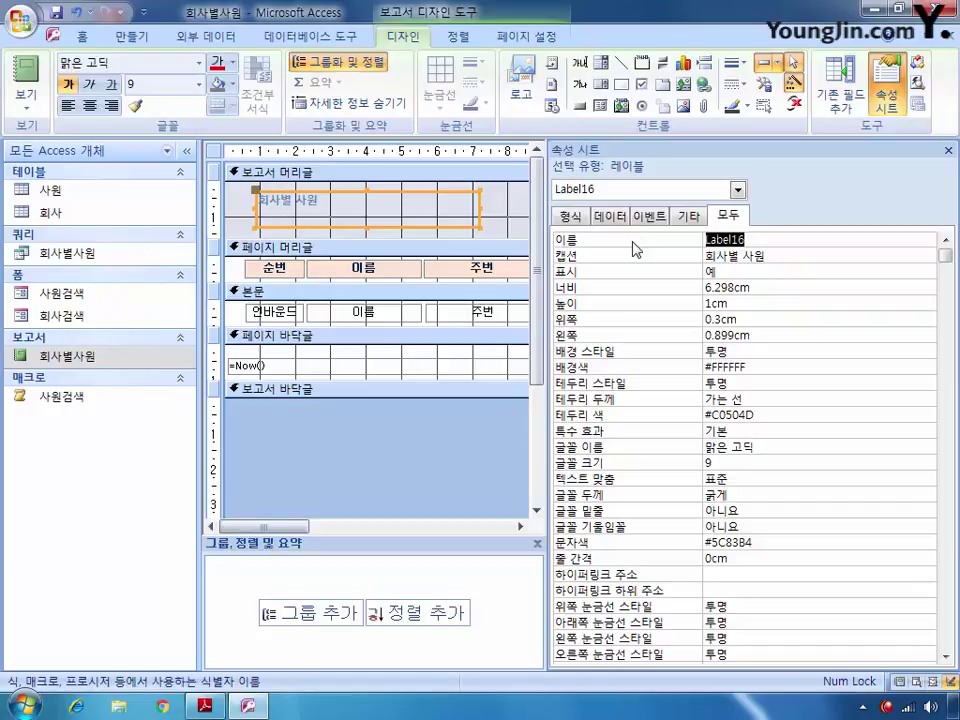
type("L제목")
Set the font name of the L제목 label to 궁서.
left_click(783, 451)
left_click(928, 449)
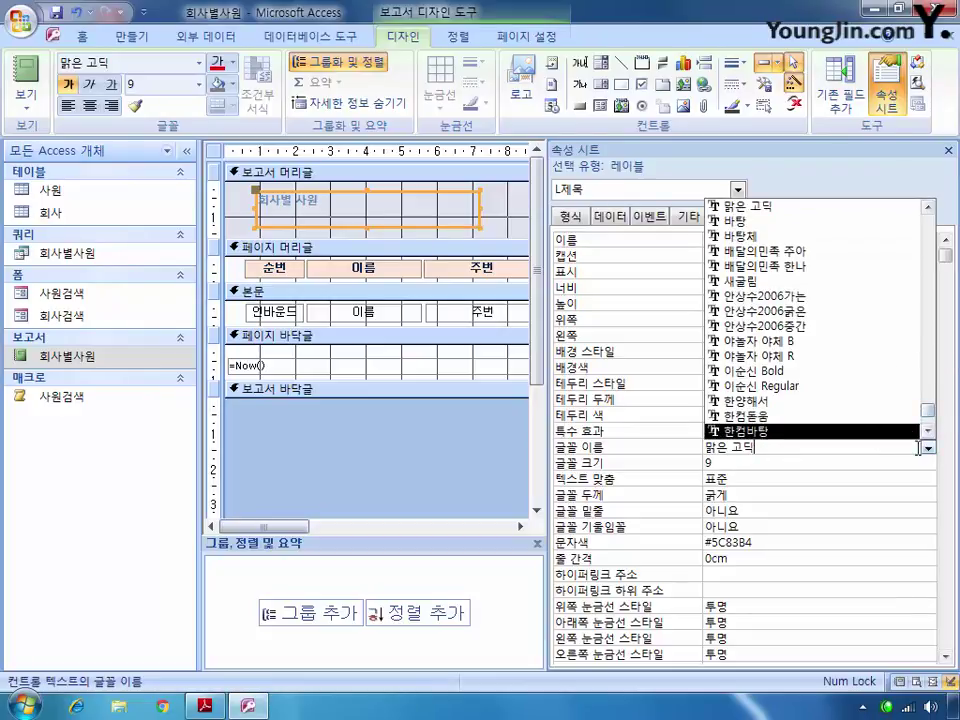
left_click(920, 449)
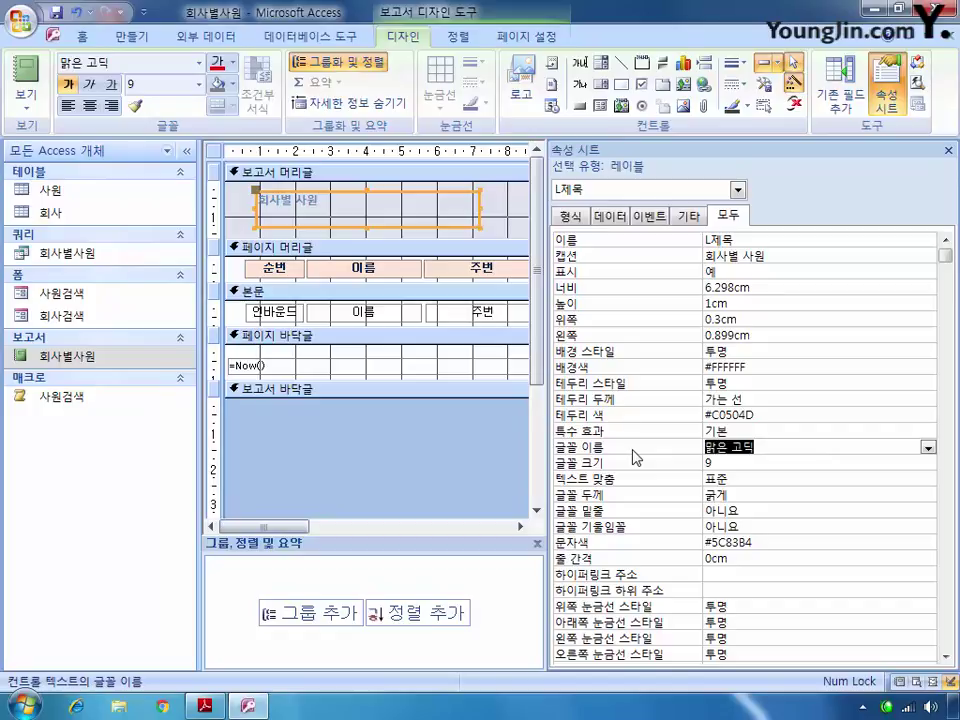
type("궁서")
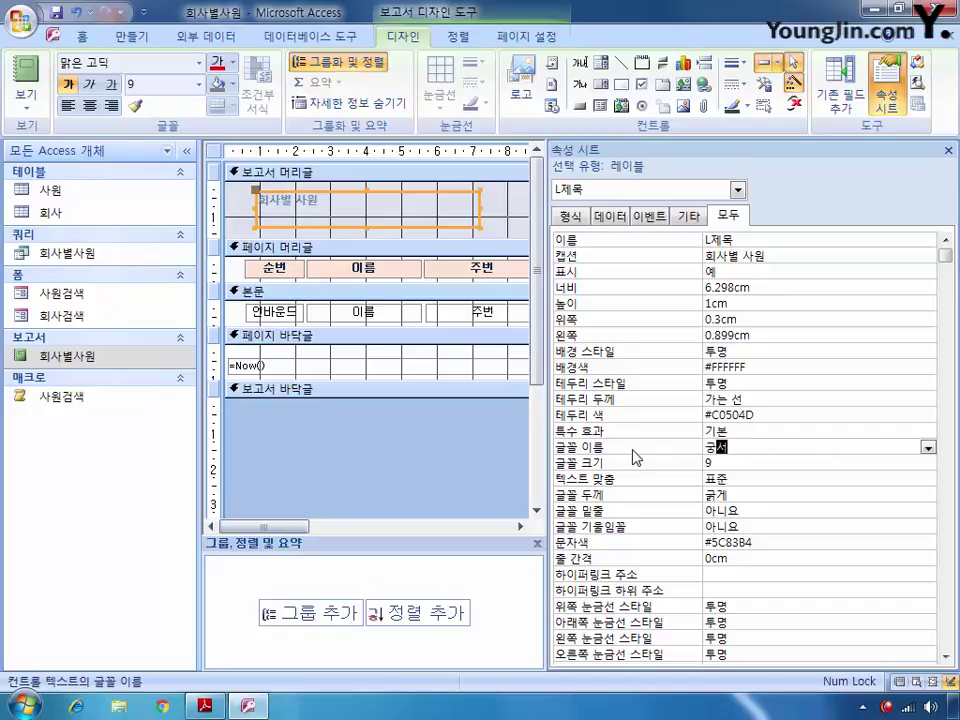
Set the L제목 label's font size to 20 and its text alignment to 가운데.
left_click(677, 463)
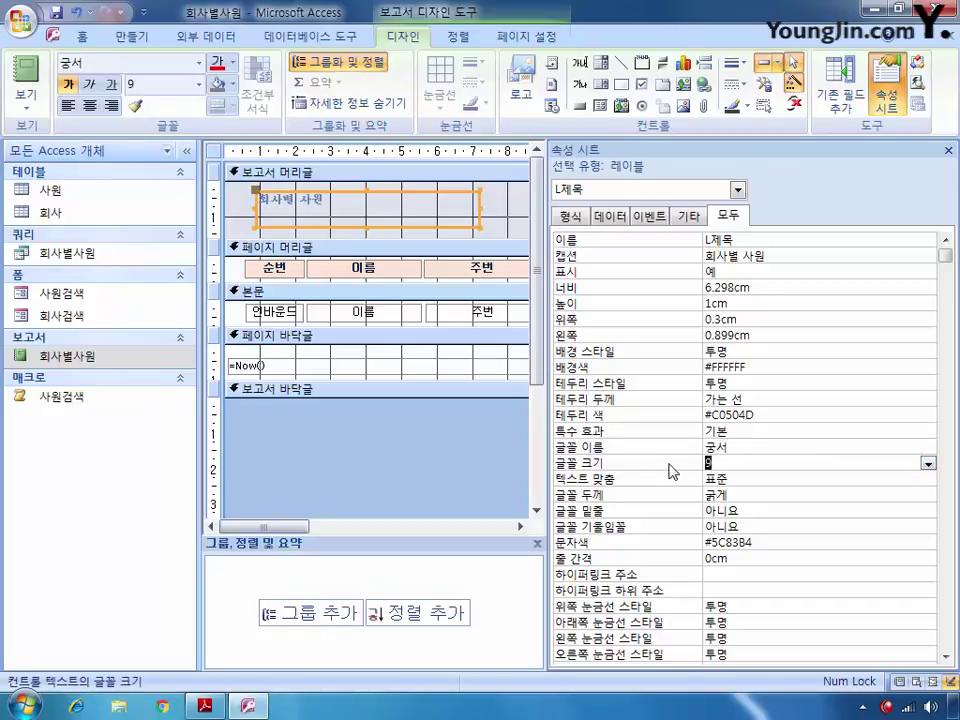
type("20")
key("Return")
left_click(928, 479)
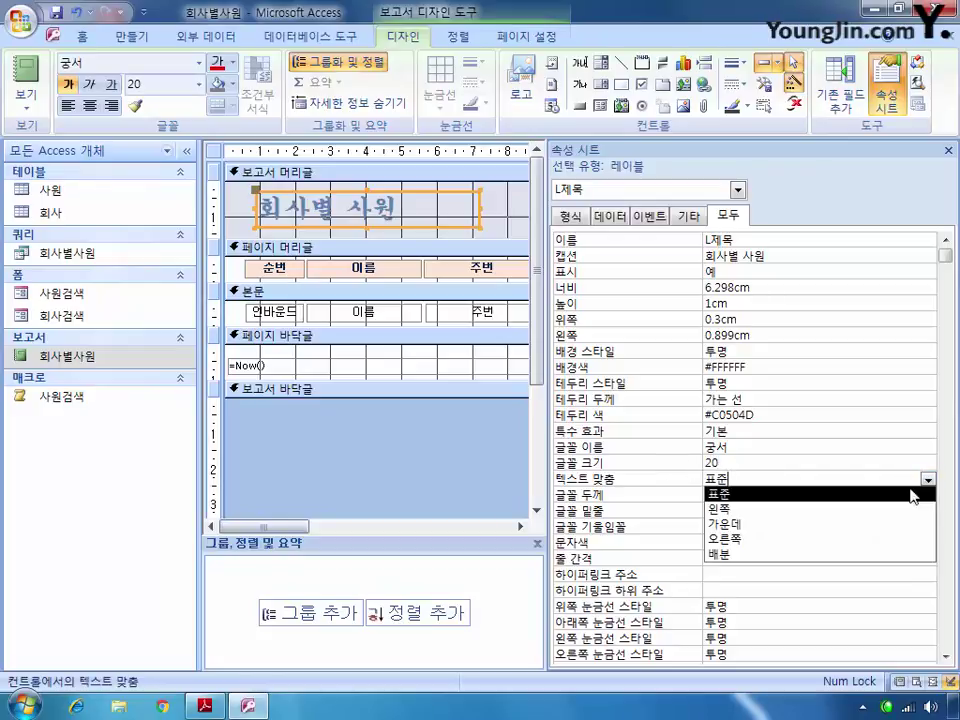
left_click(857, 521)
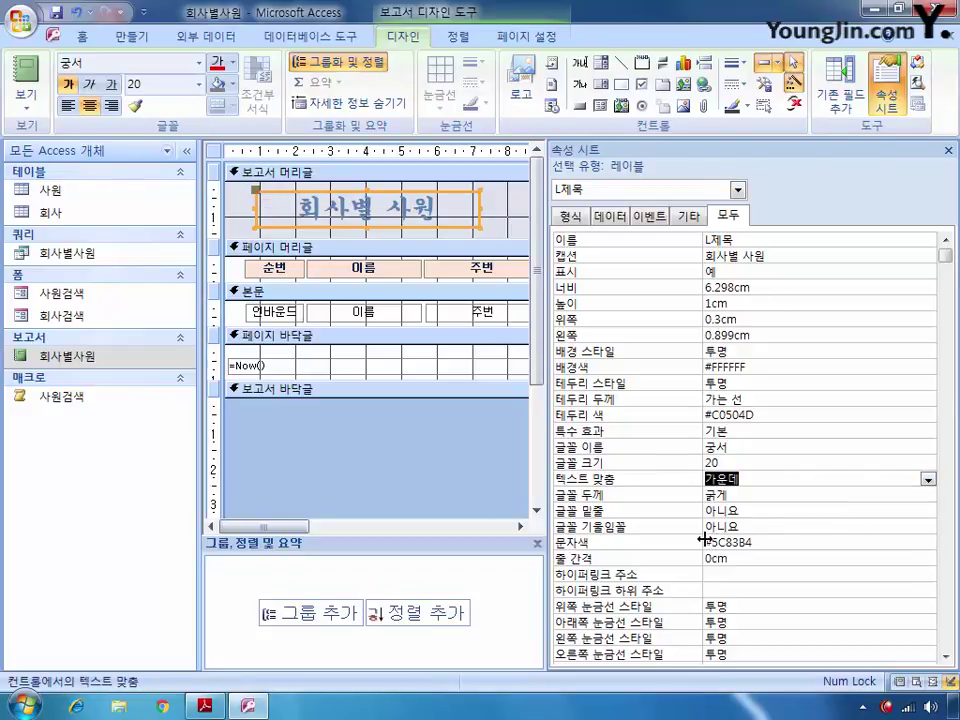
Set the txt순번 text box's control source to =1 and its running sum to 그룹.
left_click(737, 190)
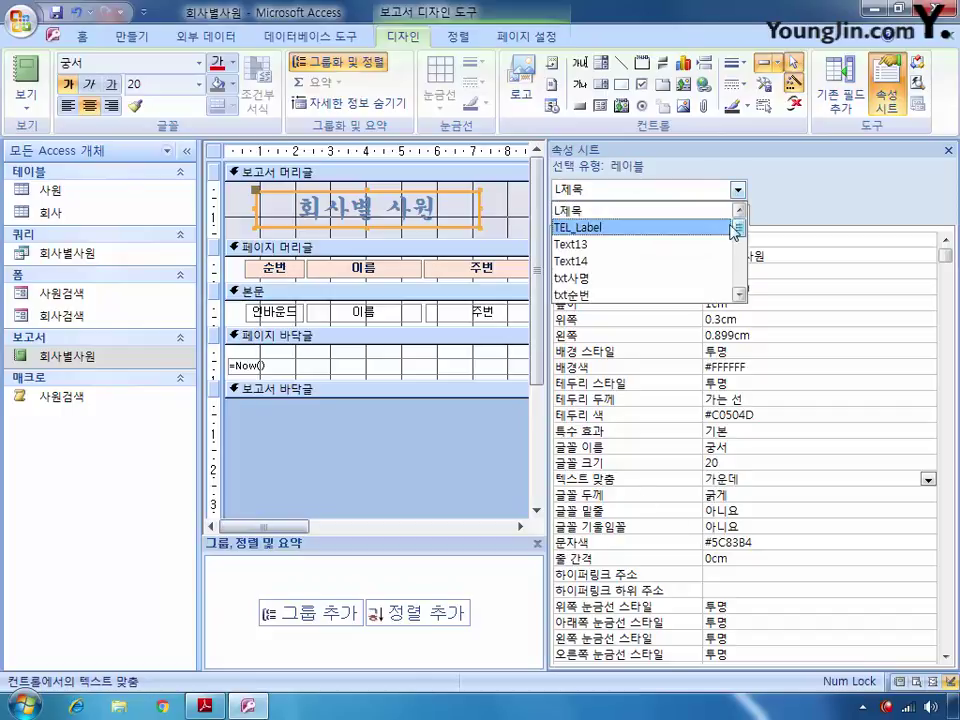
left_click(650, 295)
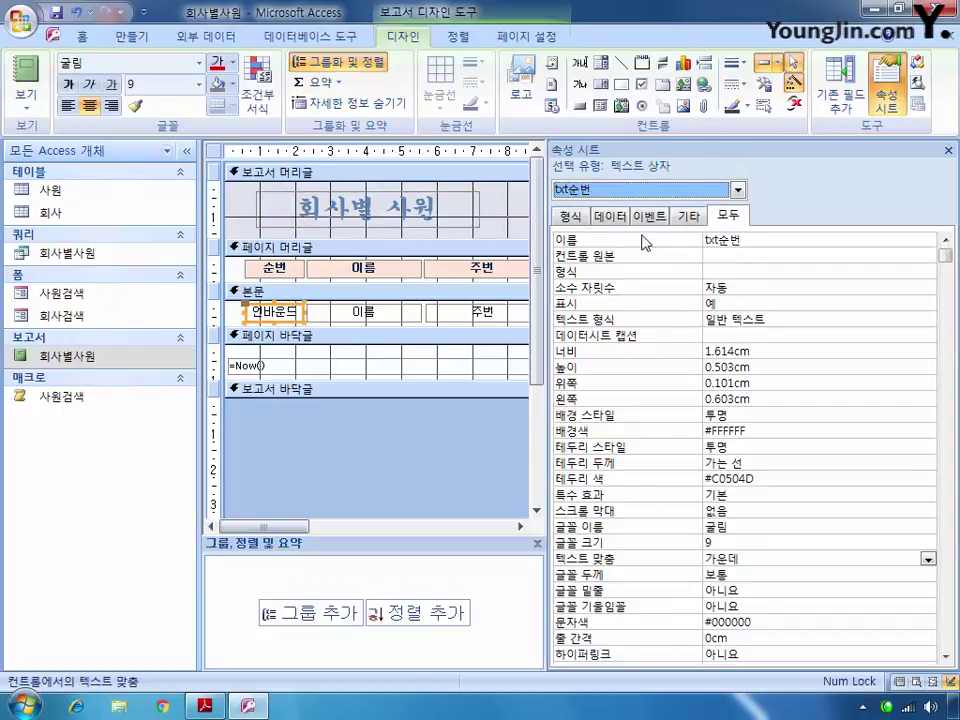
left_click(610, 215)
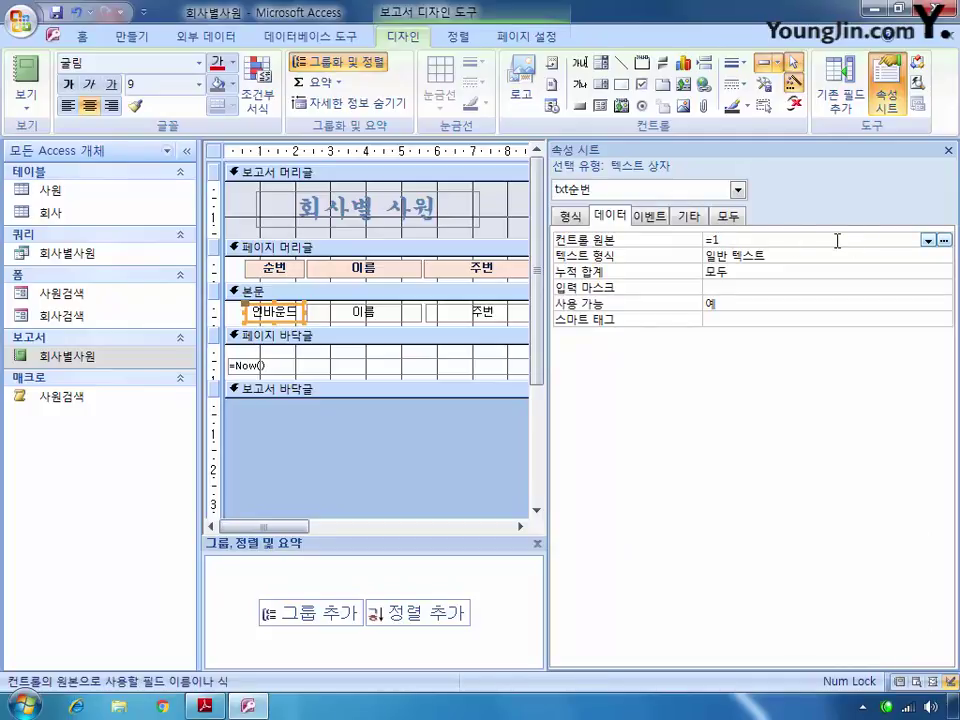
left_click(786, 269)
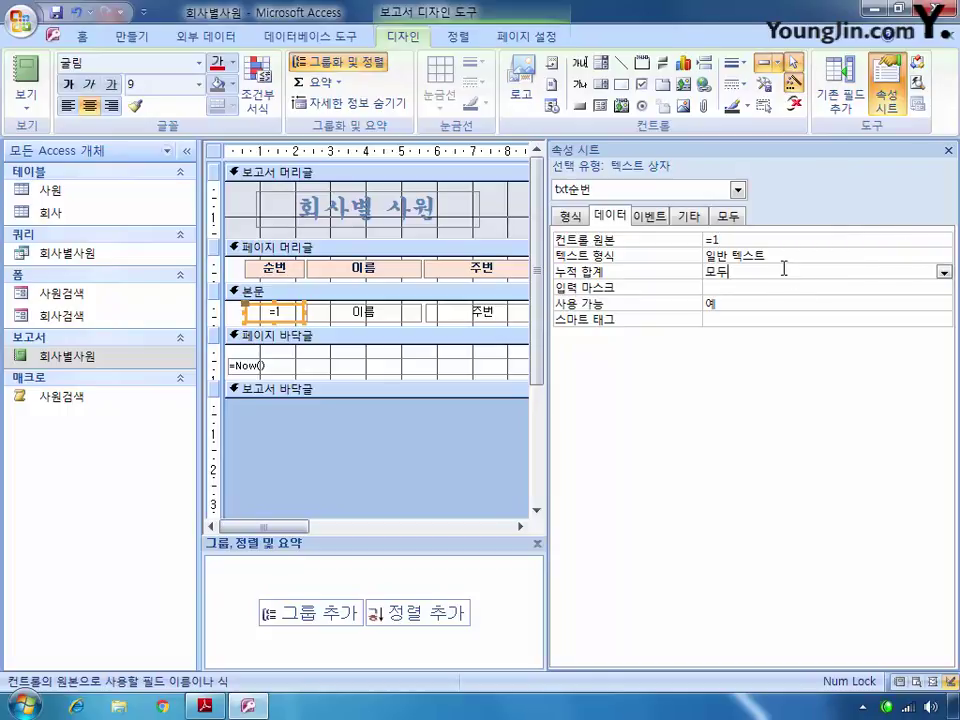
left_click(943, 272)
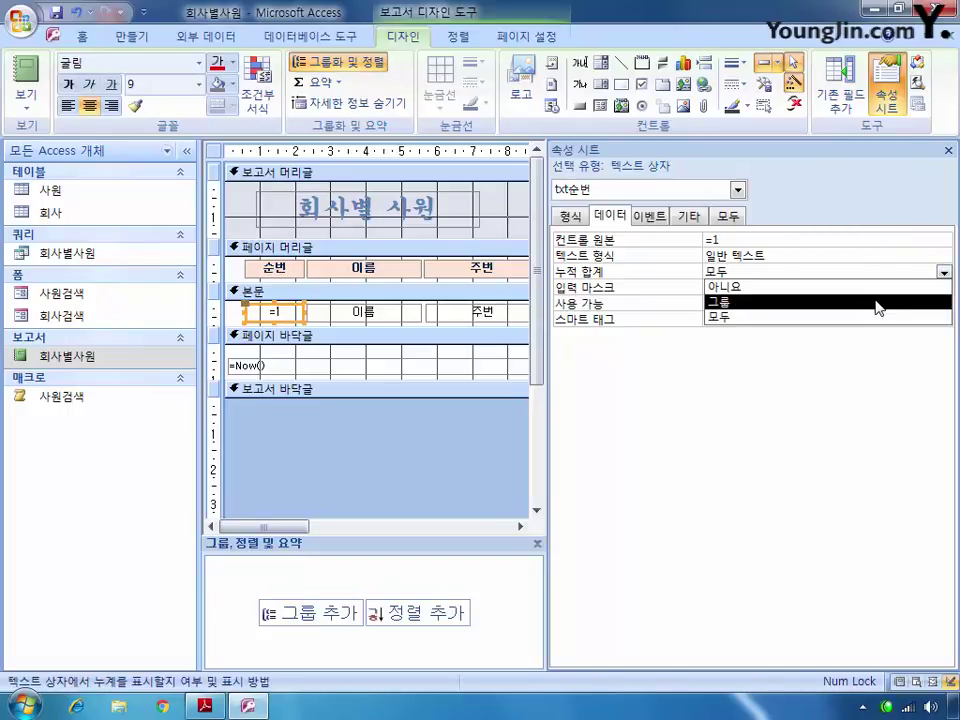
left_click(880, 301)
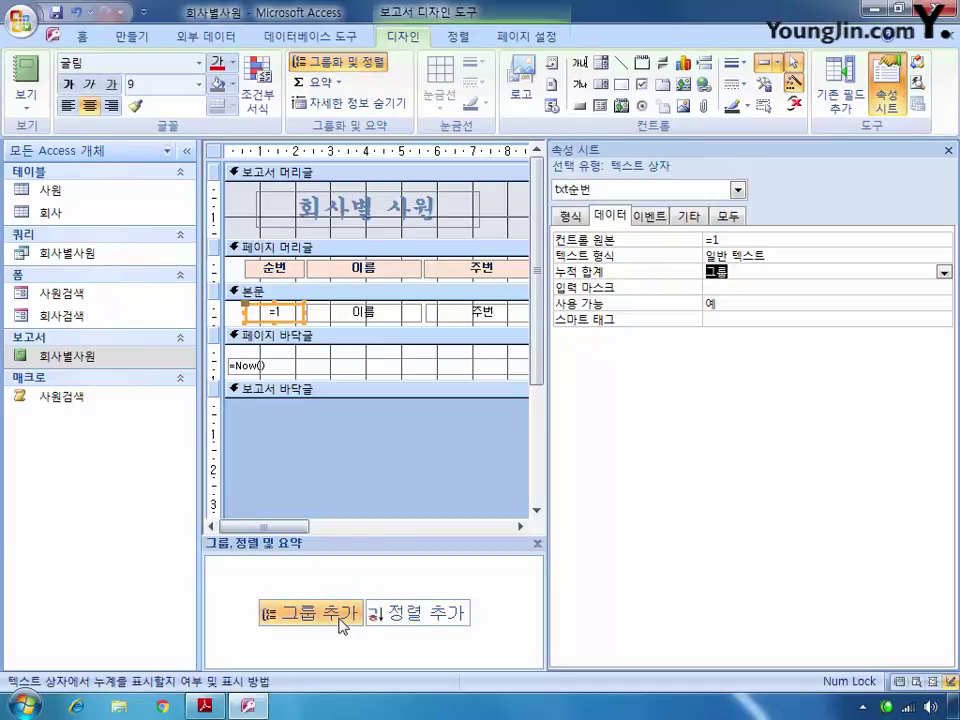
Add an ascending sort on the 기초 field to the report and show its header section.
left_click(410, 617)
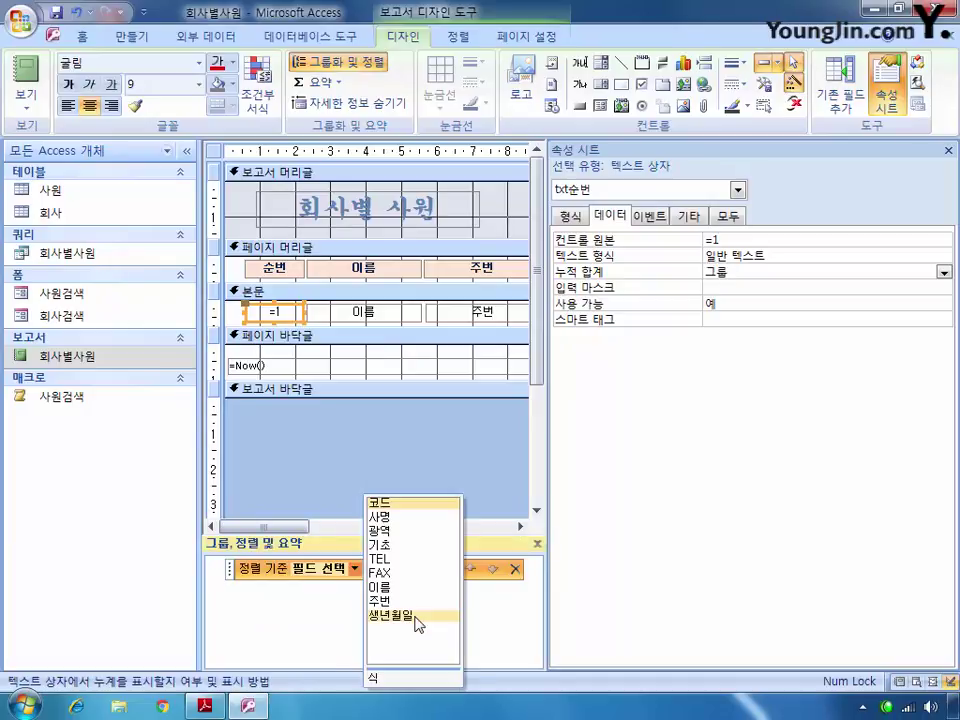
left_click(405, 546)
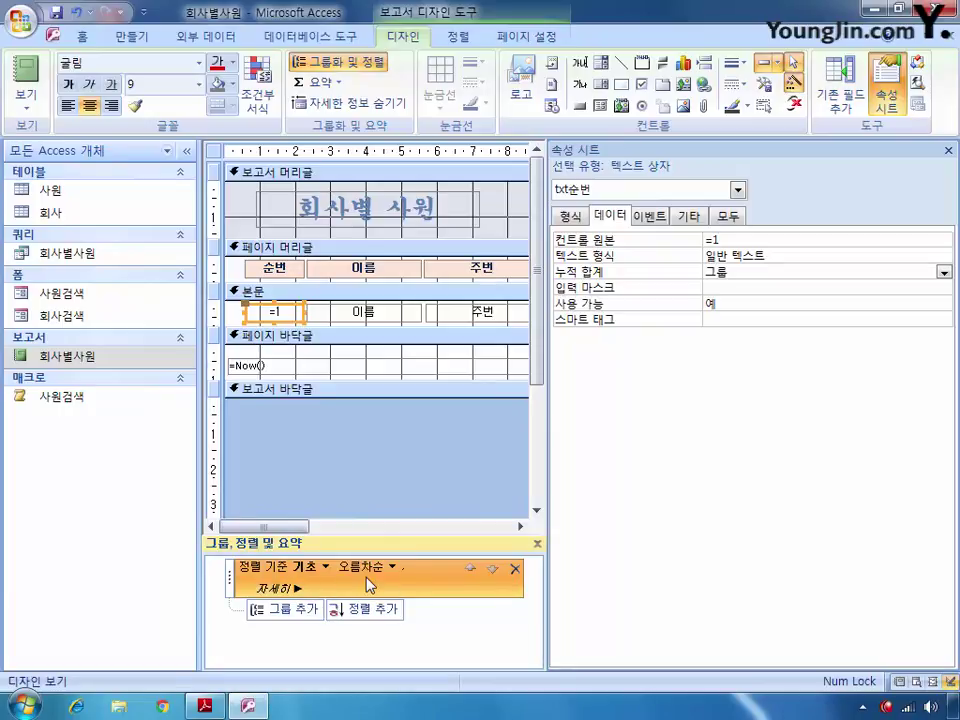
left_click(285, 589)
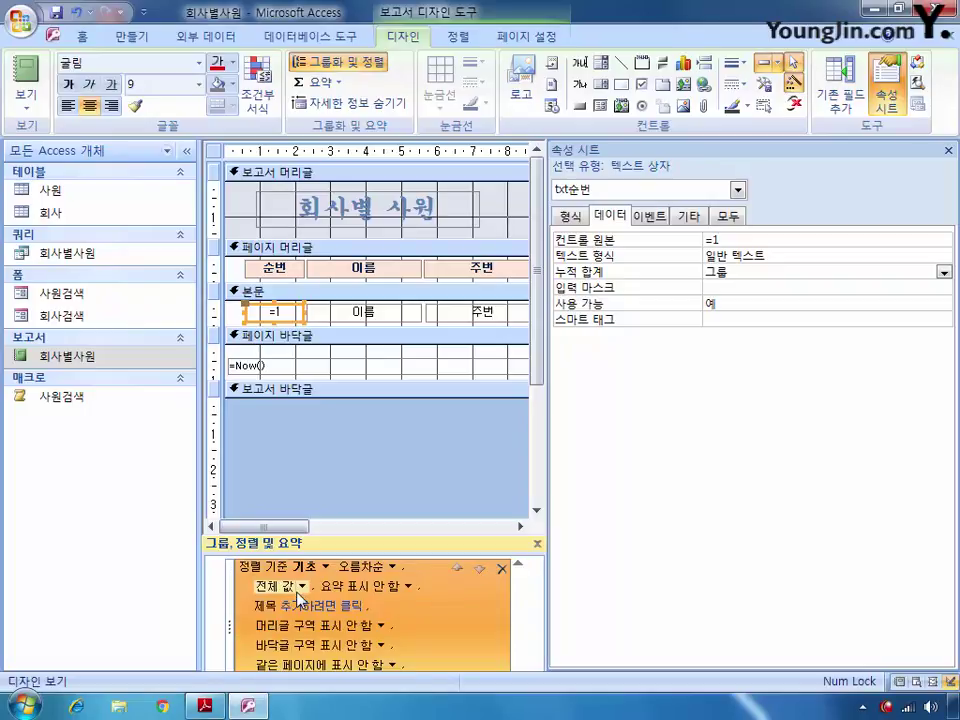
left_click(381, 625)
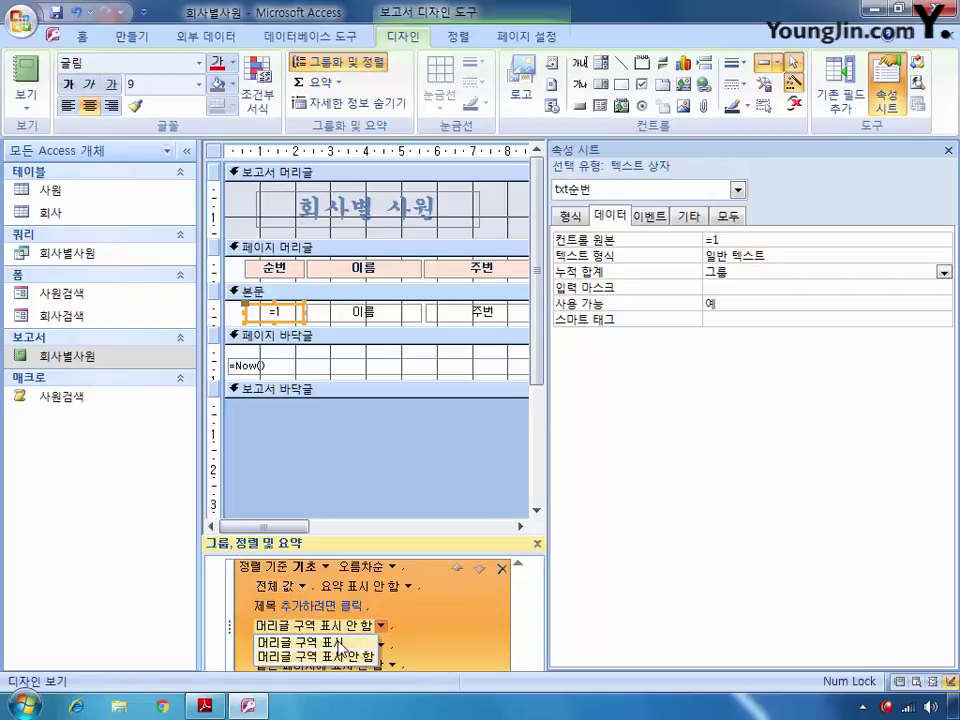
left_click(341, 644)
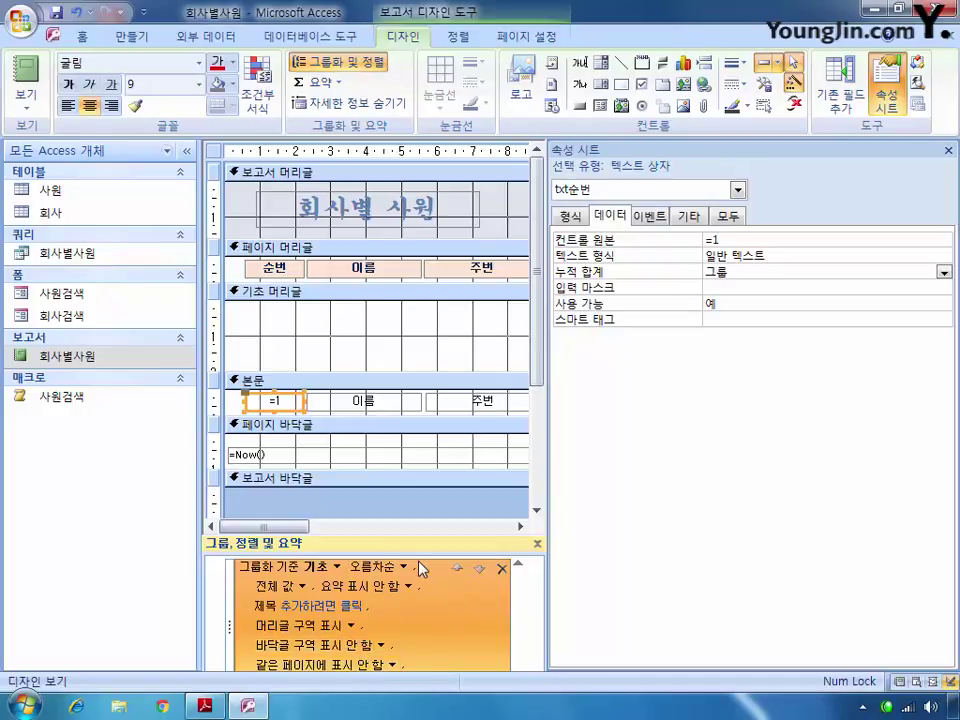
Look through the report's list of controls and sections for a control to use in the 기초 header.
left_click(737, 189)
left_click(740, 211)
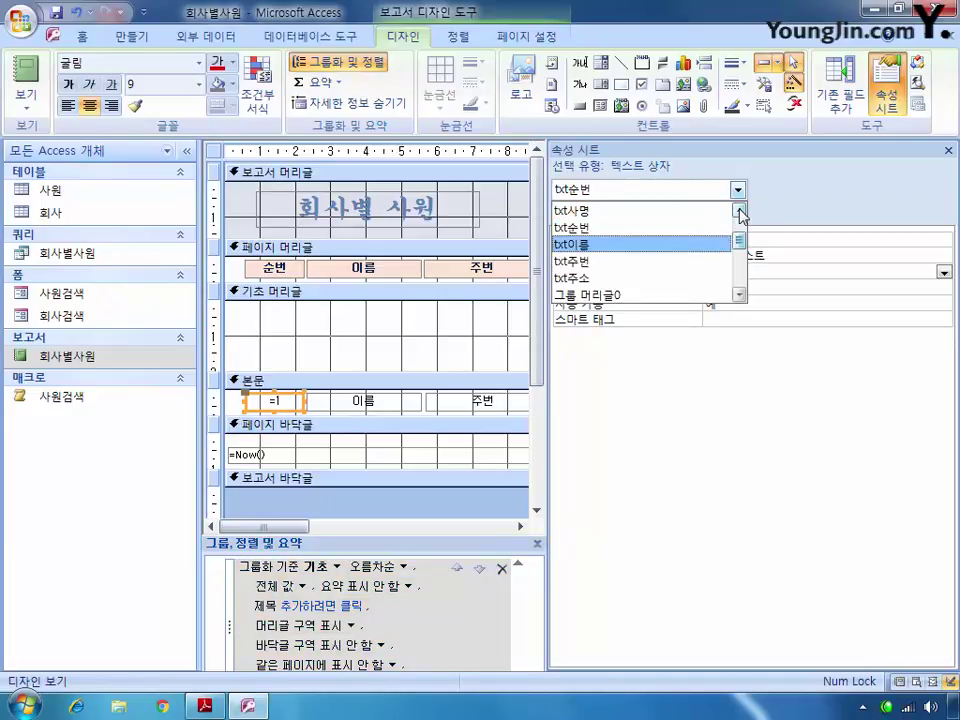
left_click(740, 211)
left_click(740, 211)
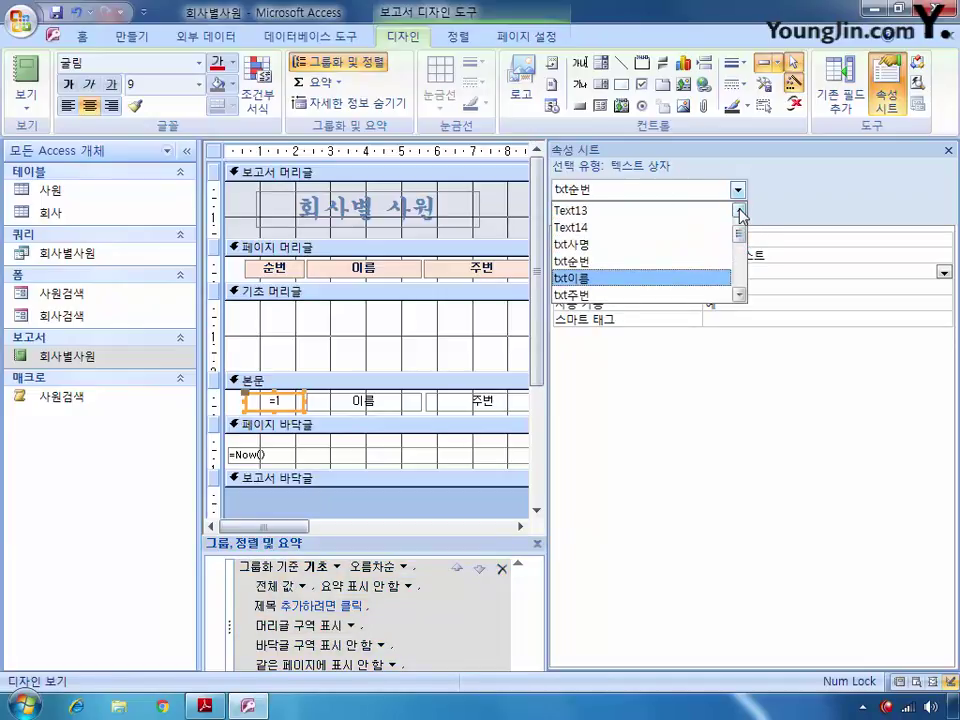
left_click(740, 295)
left_click(740, 295)
left_click(740, 295)
left_click(740, 295)
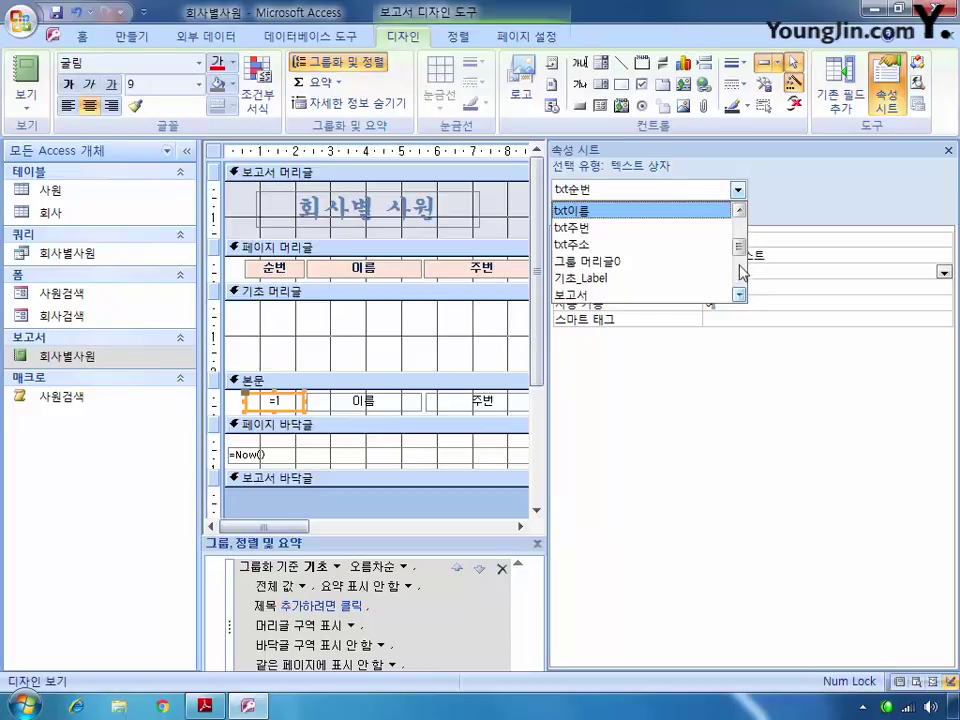
mouse_move(741, 249)
left_mouse_down()
mouse_move(740, 297)
mouse_move(740, 226)
left_mouse_up()
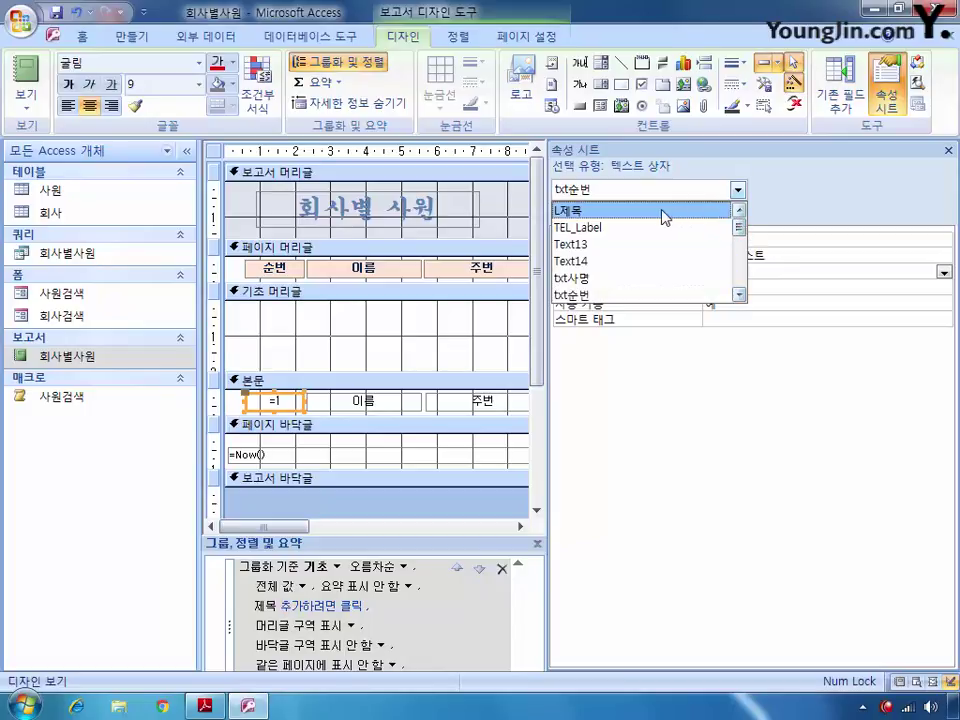
left_click(738, 189)
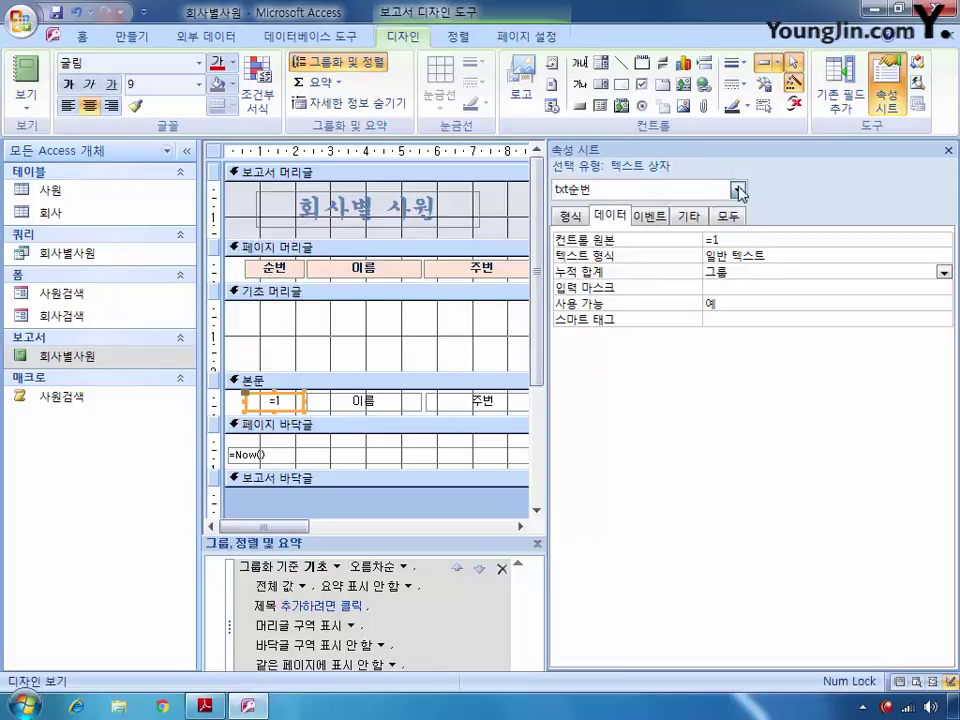
left_click(738, 189)
scroll(742, 210, "up", 2)
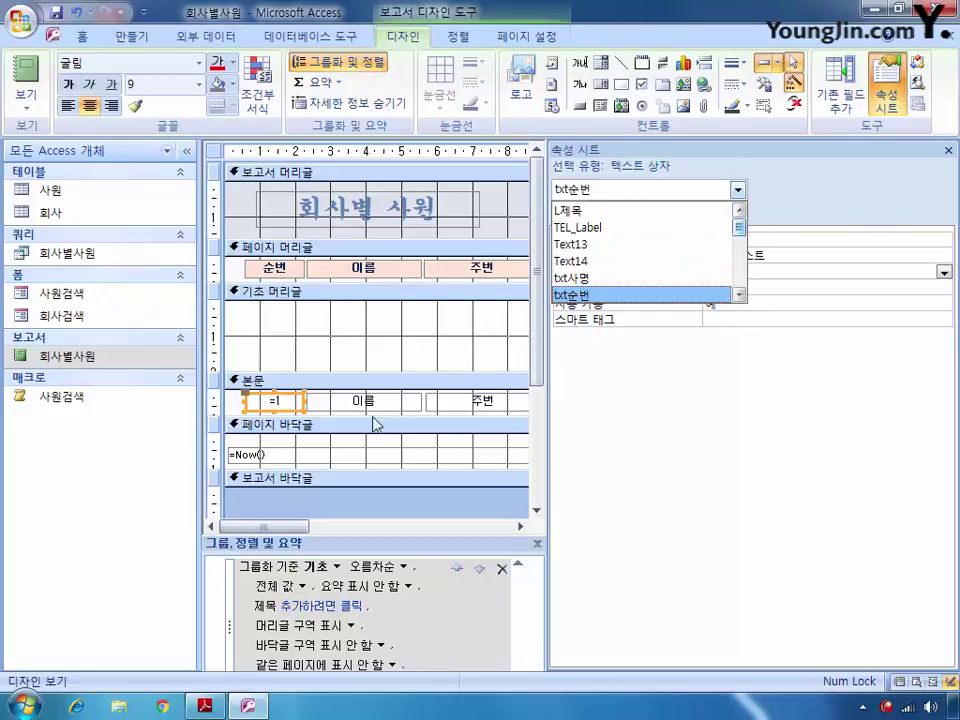
left_click(291, 530)
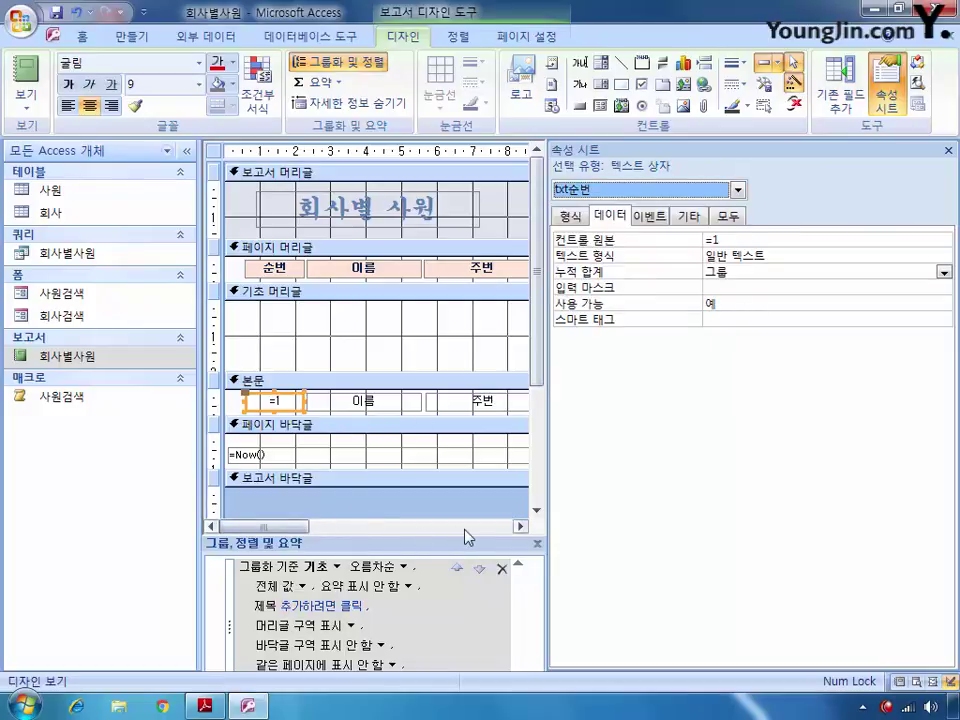
left_click_drag(291, 530, 262, 532)
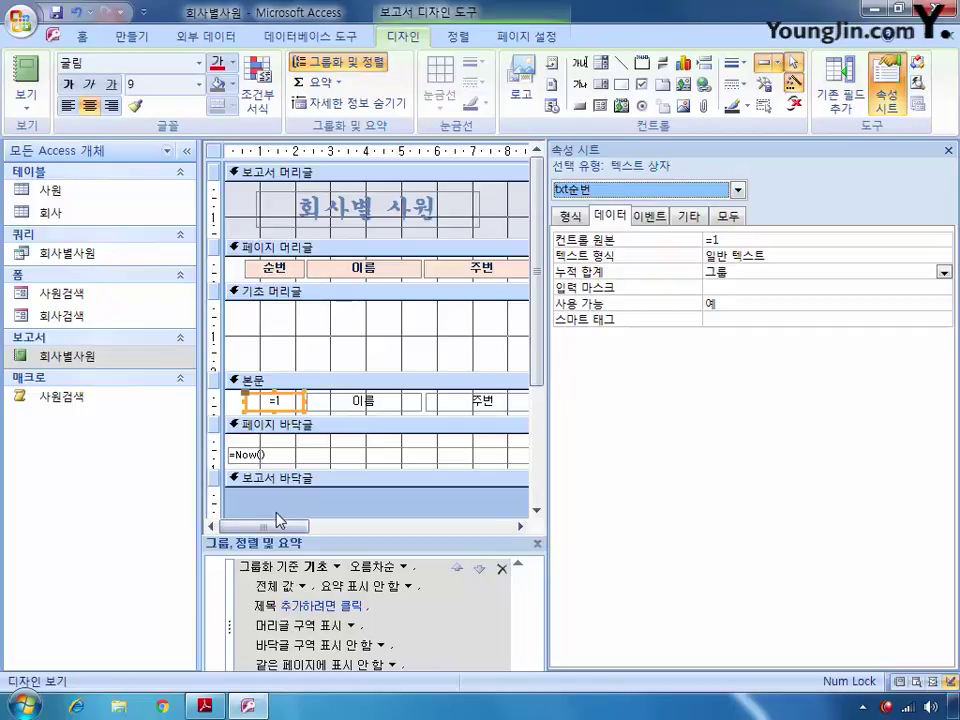
Draw a text box about 3.2 by 0.5 cm in the 기초 header section and delete its attached label.
left_click(426, 330)
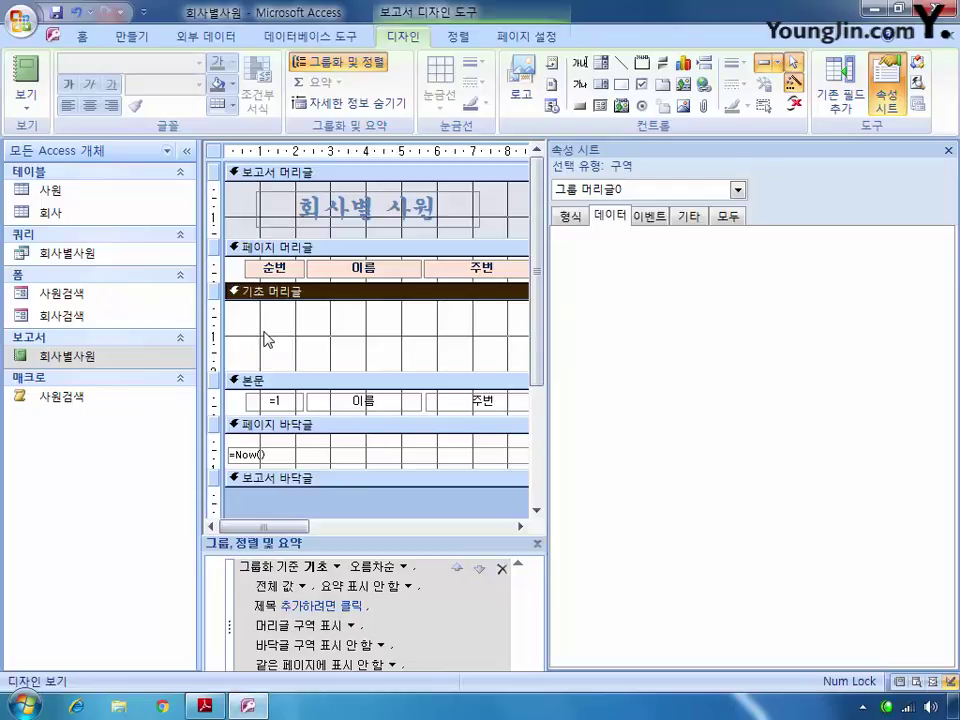
left_click(584, 66)
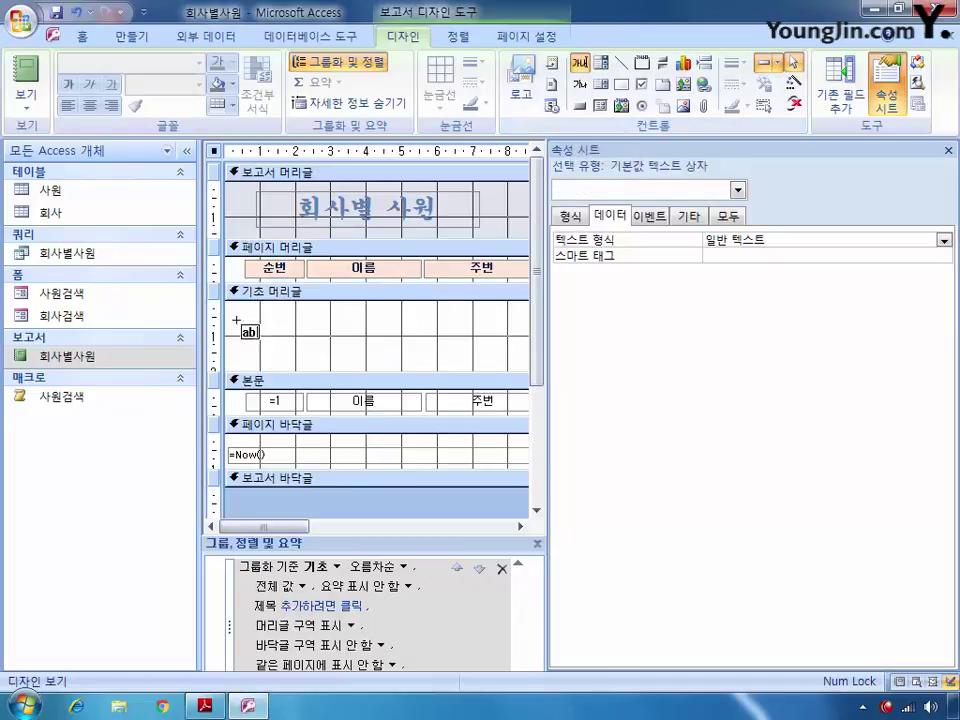
left_click_drag(244, 312, 358, 329)
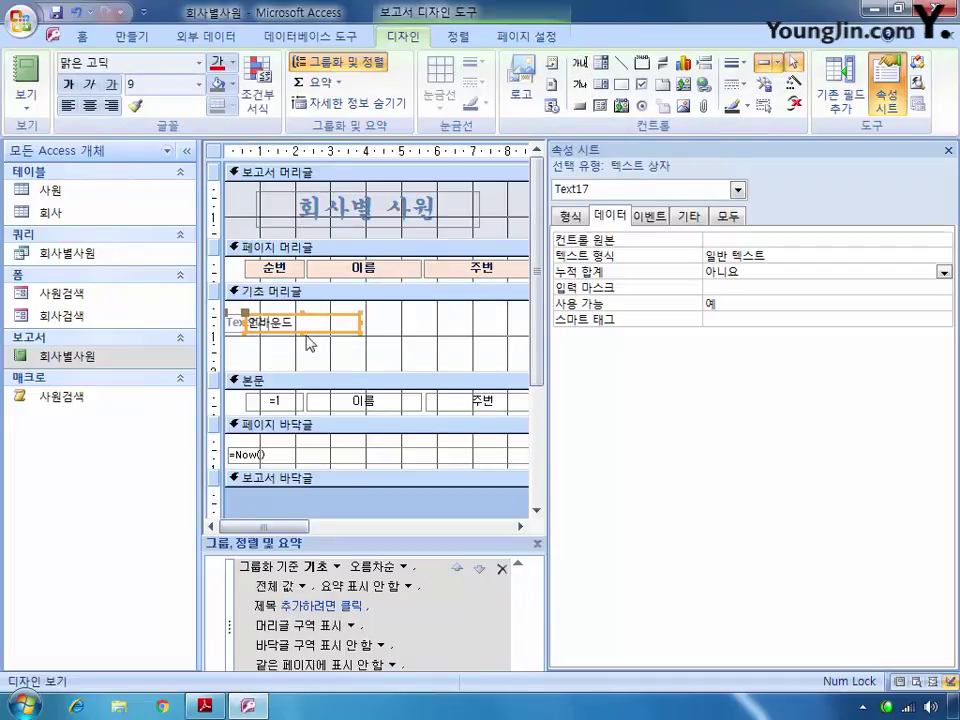
left_click(234, 328)
key("Delete")
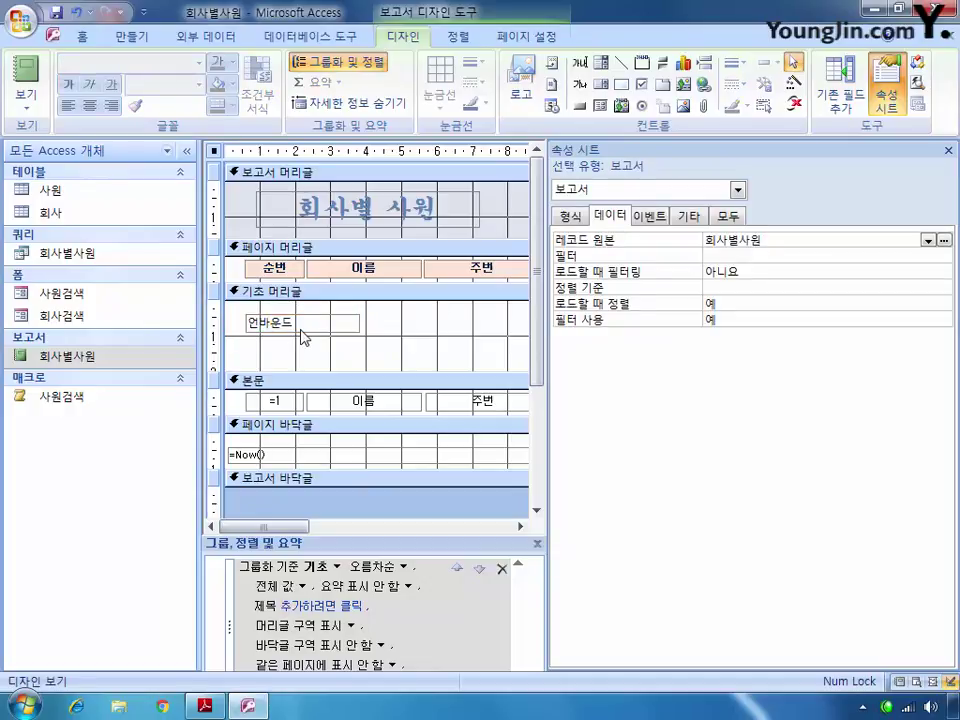
Bind the new text box in the 기초 header to the 기초 field and name it txt기초.
left_click(300, 328)
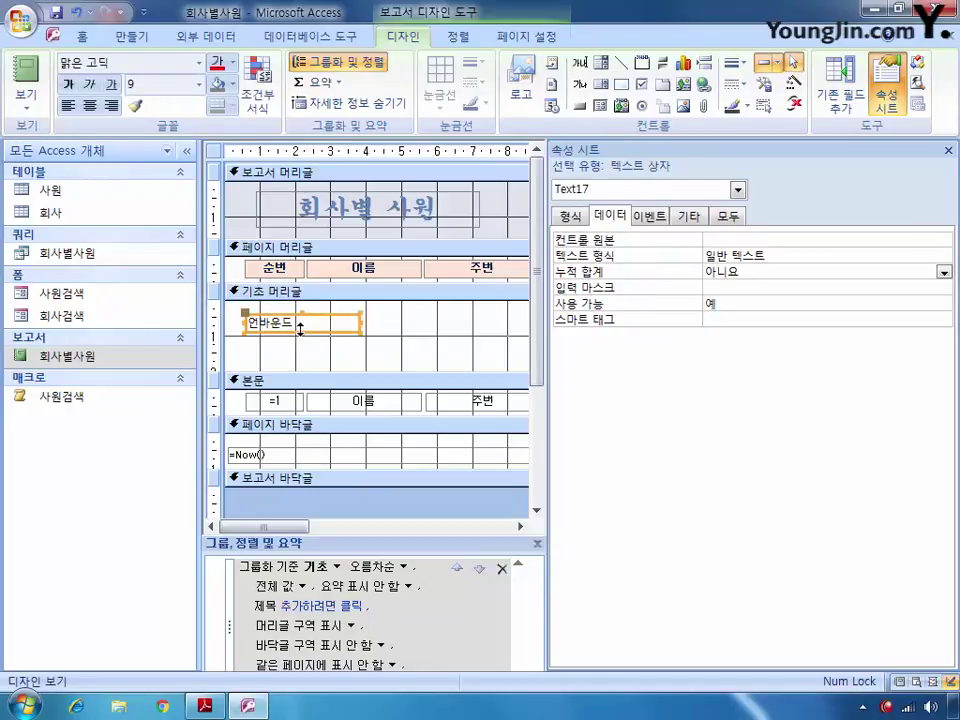
left_click(731, 239)
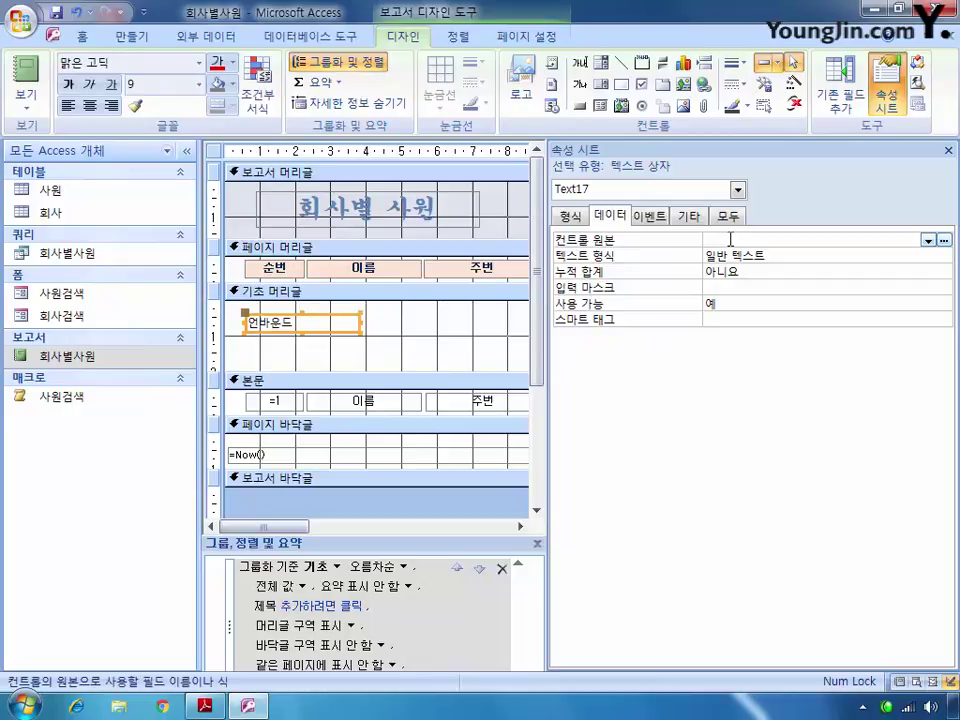
left_click(929, 242)
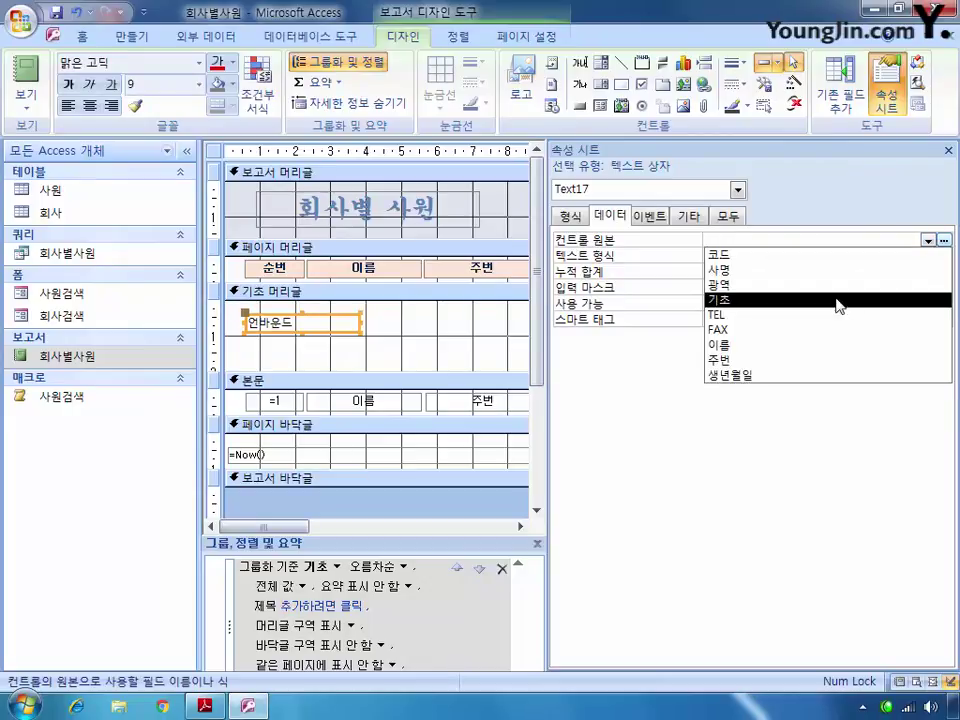
left_click(845, 288)
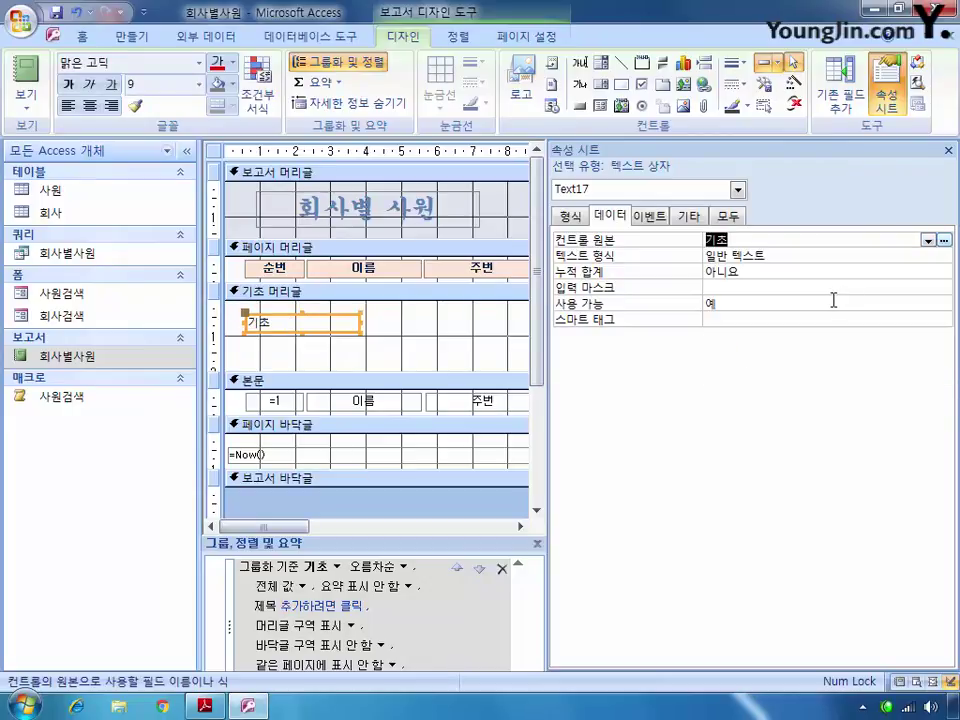
left_click(728, 216)
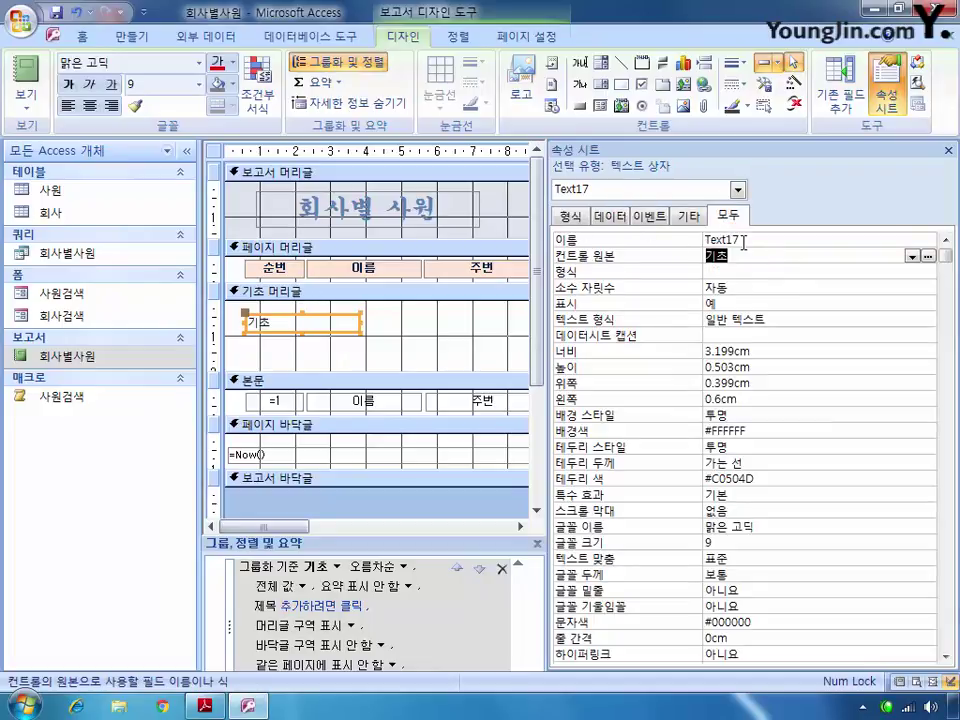
left_click(614, 241)
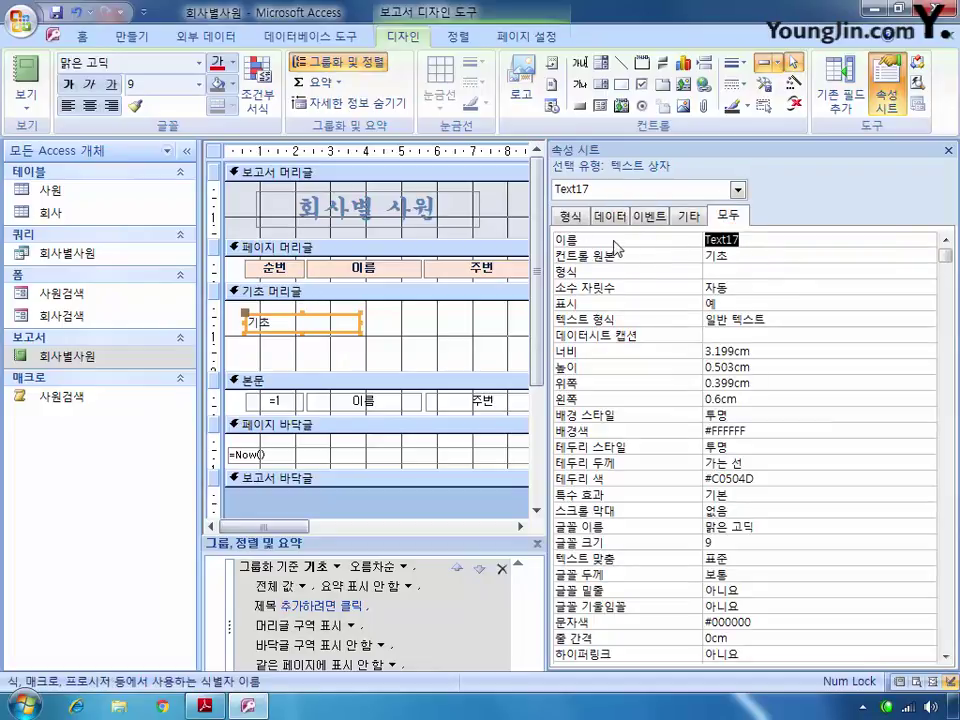
type("txt기초")
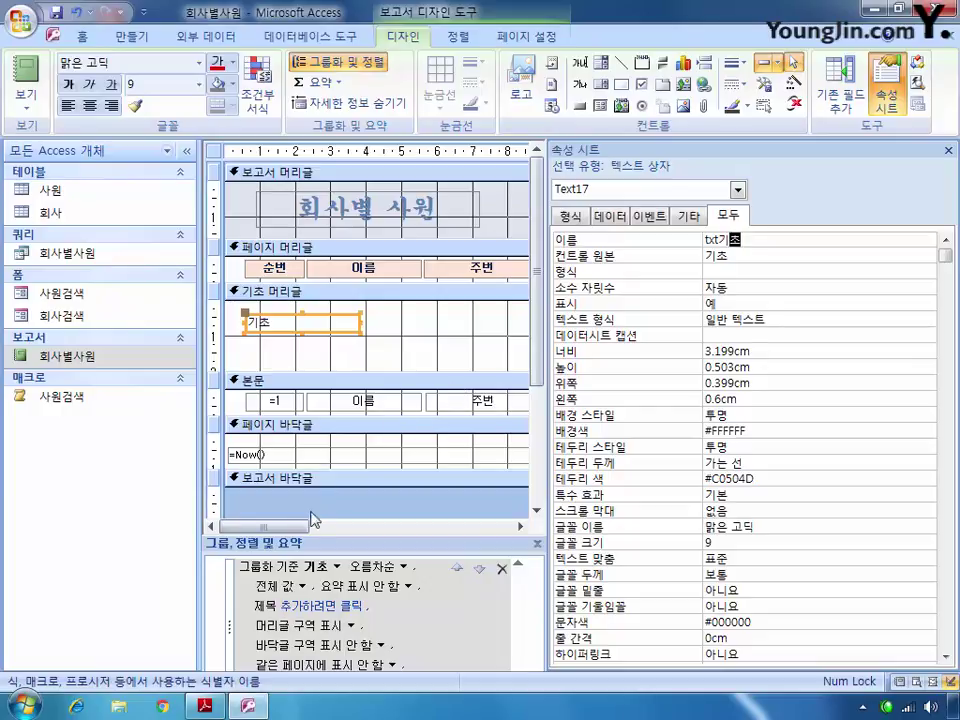
Draw a text box about 2.6 by 0.5 cm in the detail section beside the 주소 text box and delete its attached label.
left_click_drag(285, 527, 392, 455)
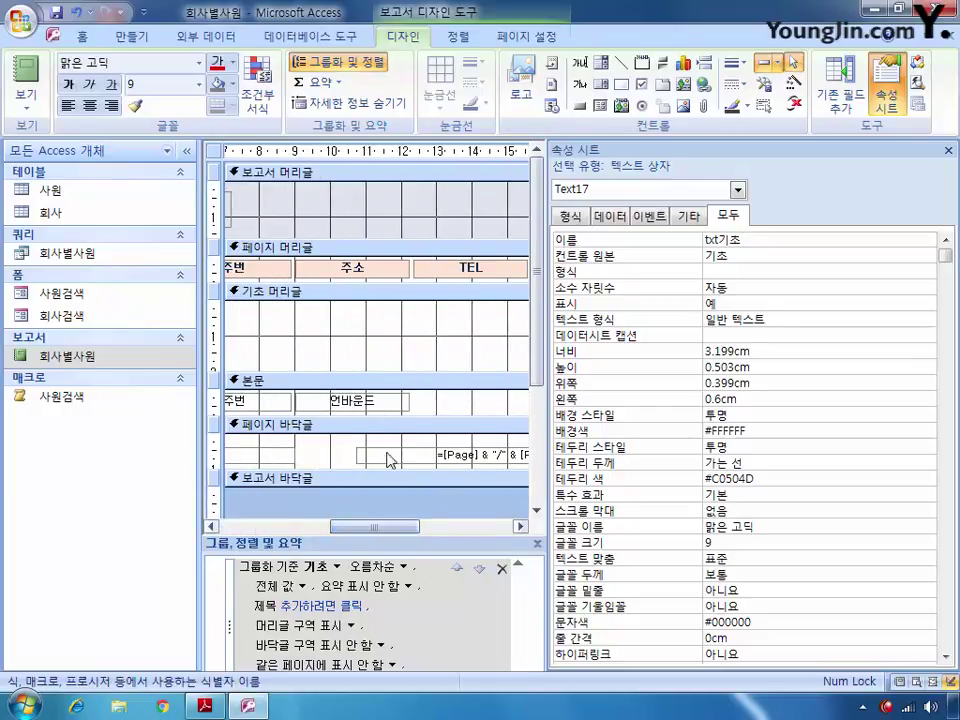
left_click(375, 400)
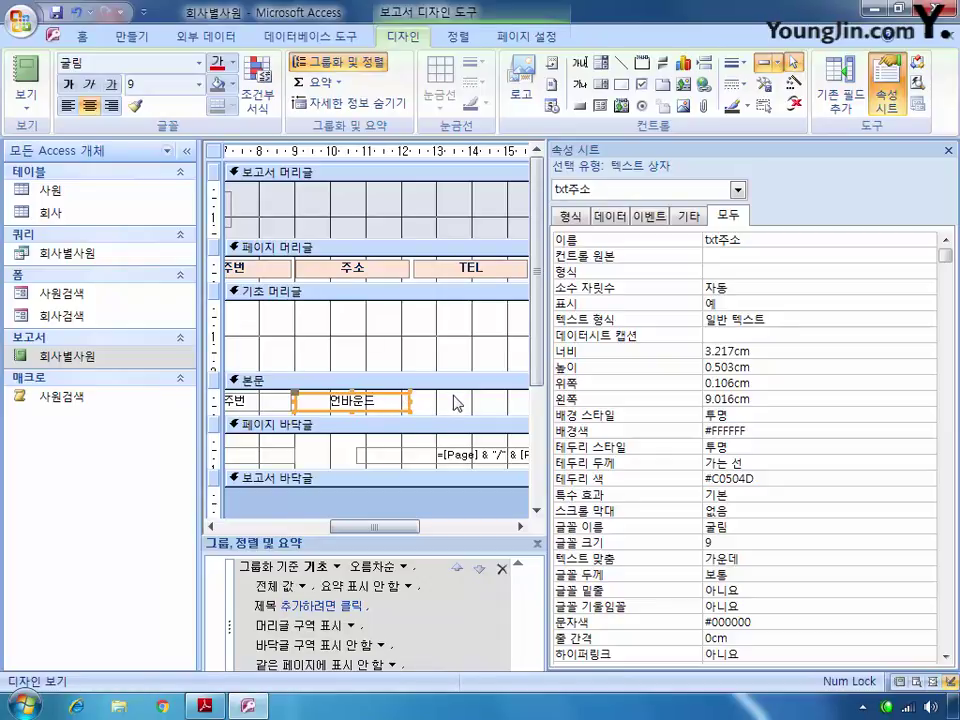
left_click(582, 65)
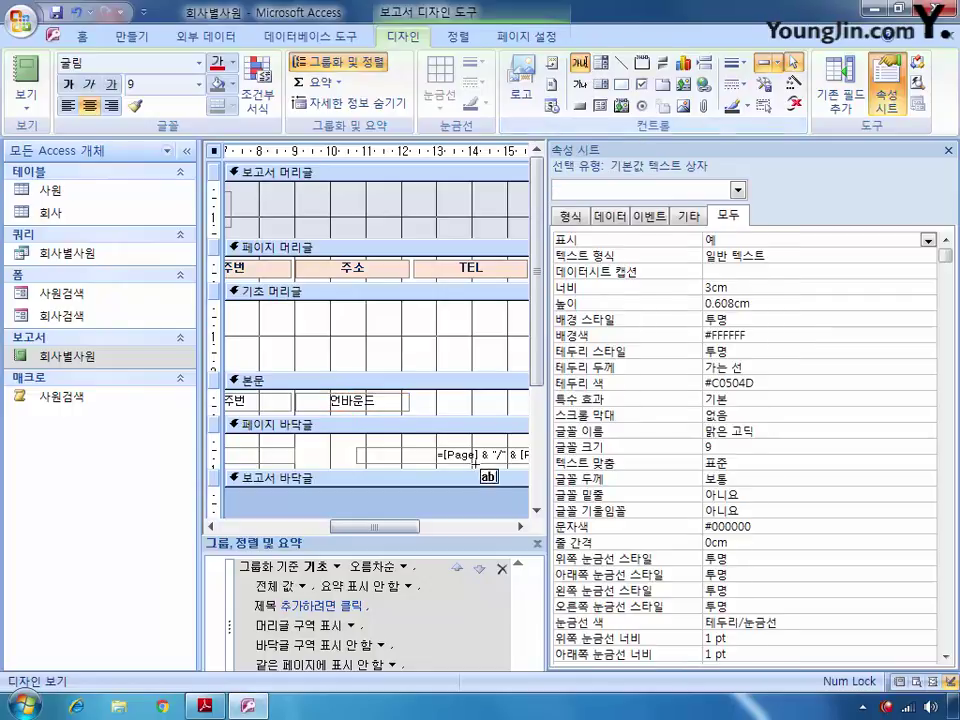
mouse_move(421, 393)
left_mouse_down()
mouse_move(467, 412)
mouse_move(515, 412)
left_mouse_up()
left_click(330, 400)
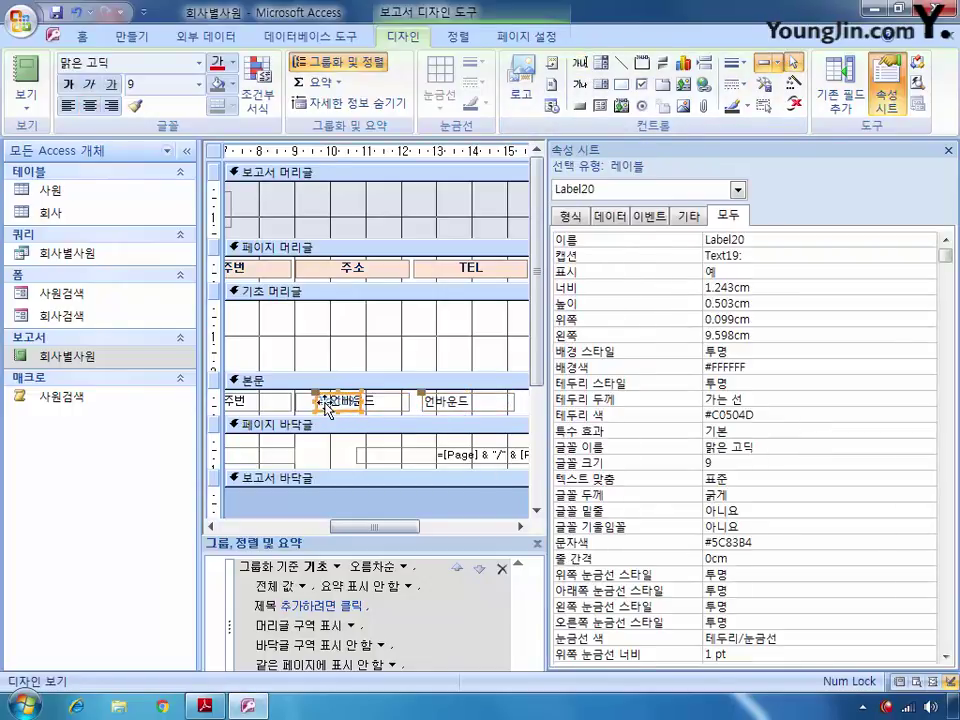
key("Delete")
Bind the new text box in the detail section to the TEL field and name it txtTEL.
left_click(470, 401)
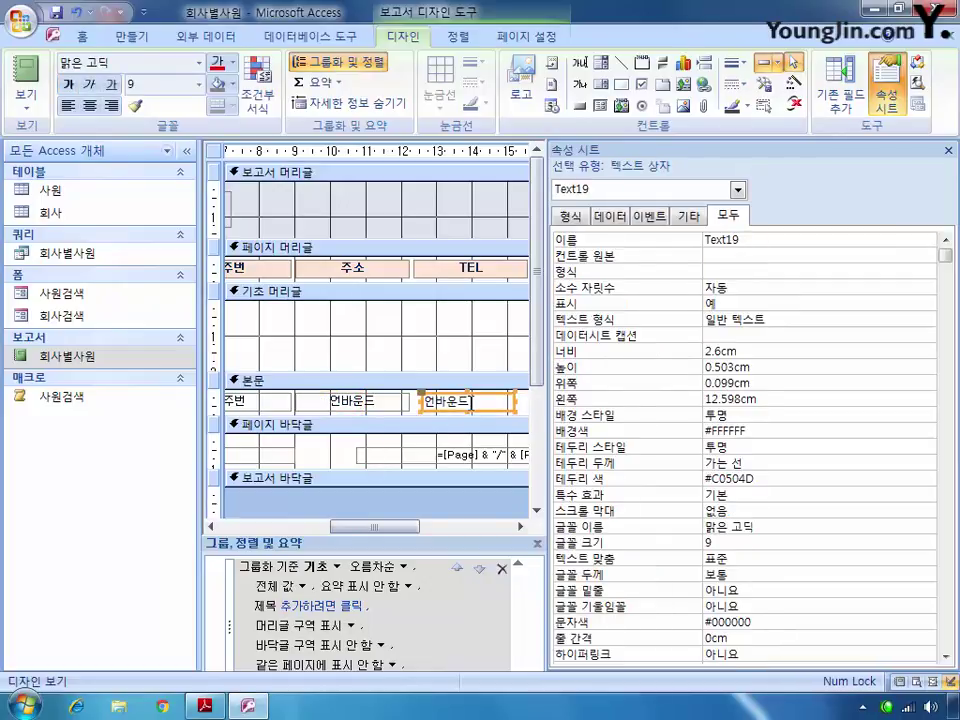
left_click(780, 255)
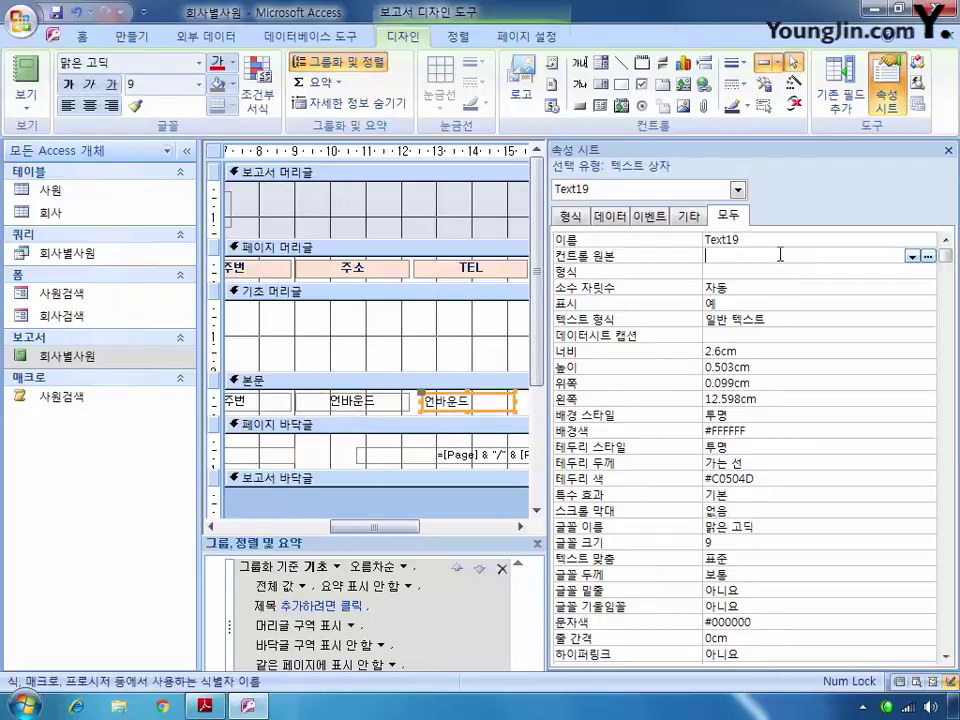
left_click(914, 256)
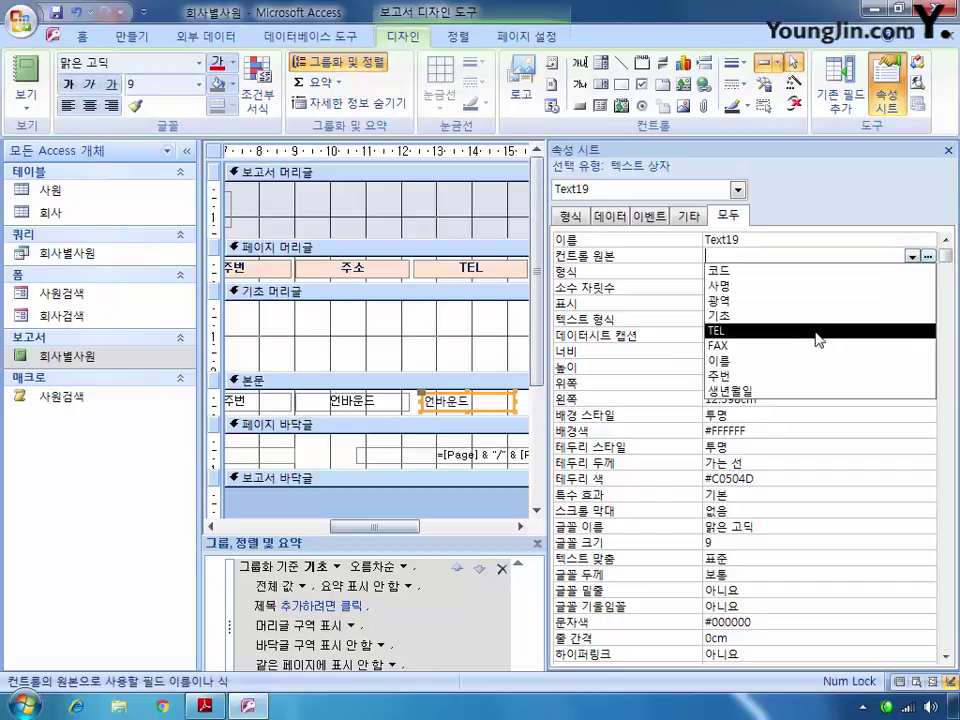
left_click(770, 330)
left_click(757, 243)
left_click(673, 242)
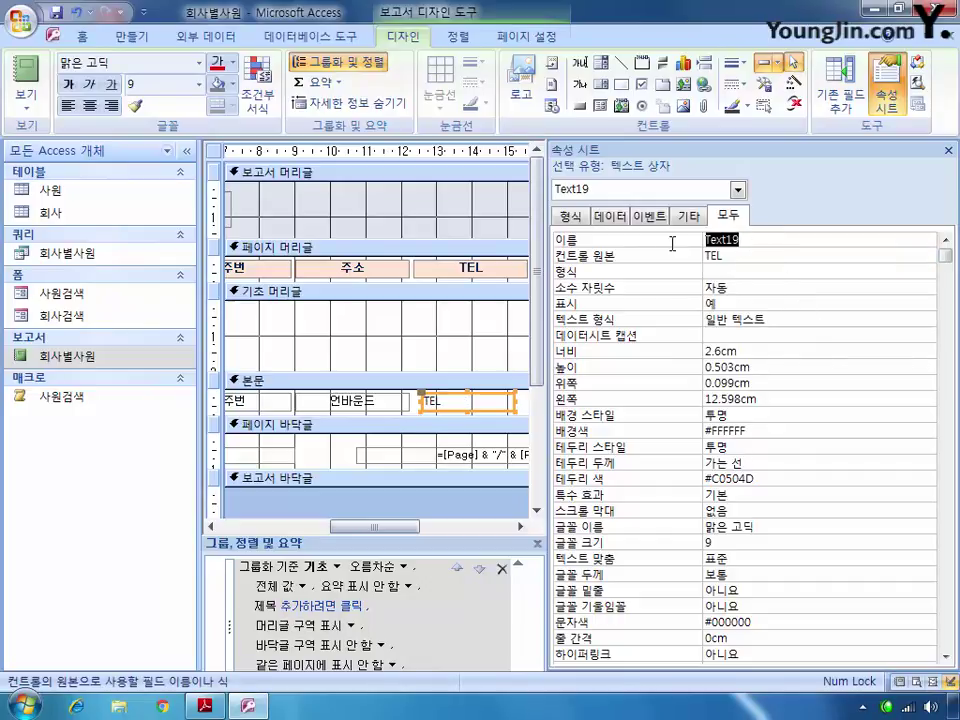
type("txt")
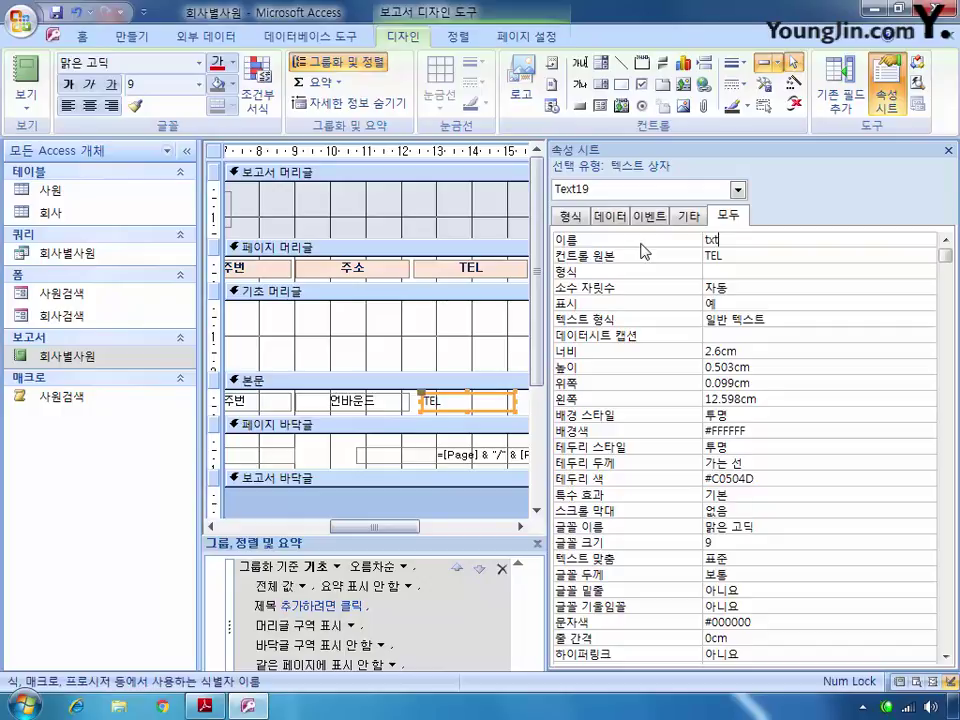
type("TEL")
Set the control source of the txt주소 text box to =[광역] & "시 " & [기초].
left_click(352, 401)
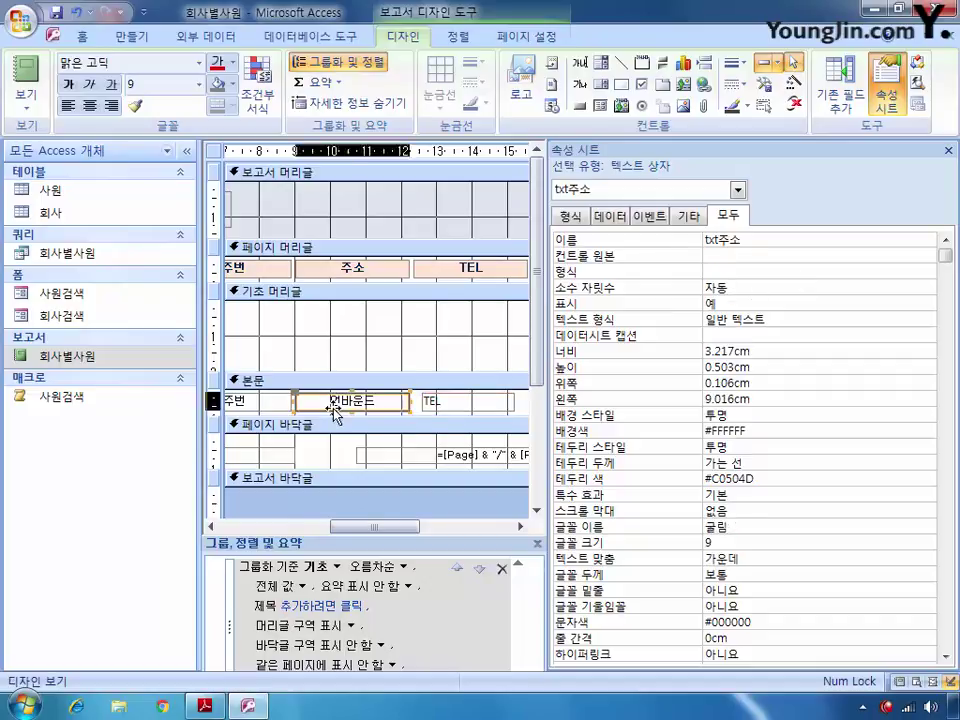
left_click(739, 256)
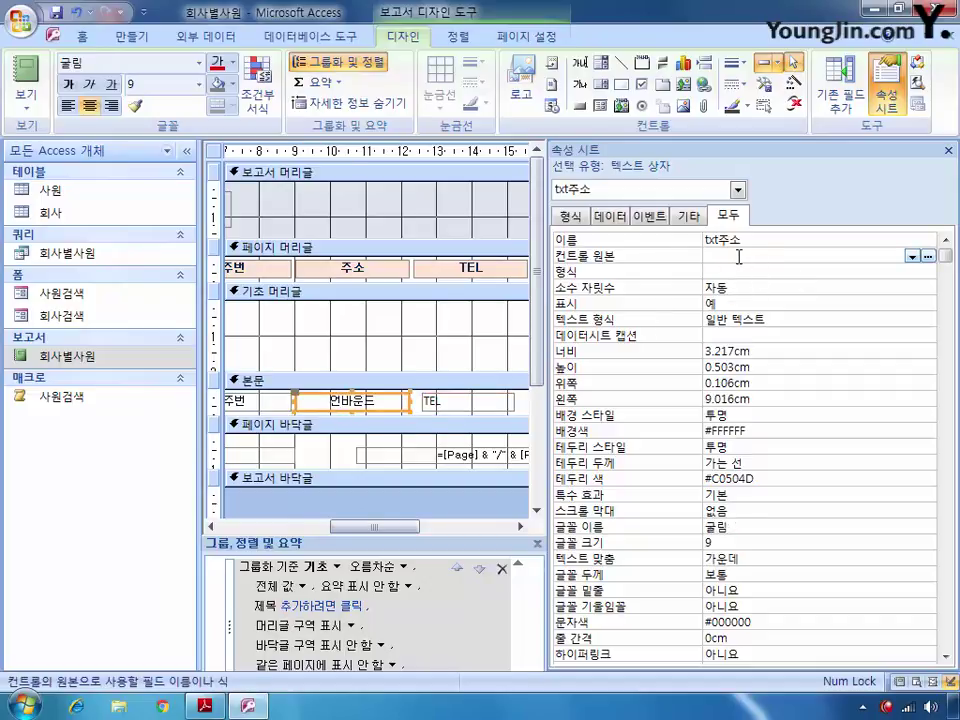
type("=")
type("[rhk")
key("BackSpace")
key("BackSpace")
key("BackSpace")
type("광여")
type(" &")
type(" \"시")
type(" \" & [")
type("기초")
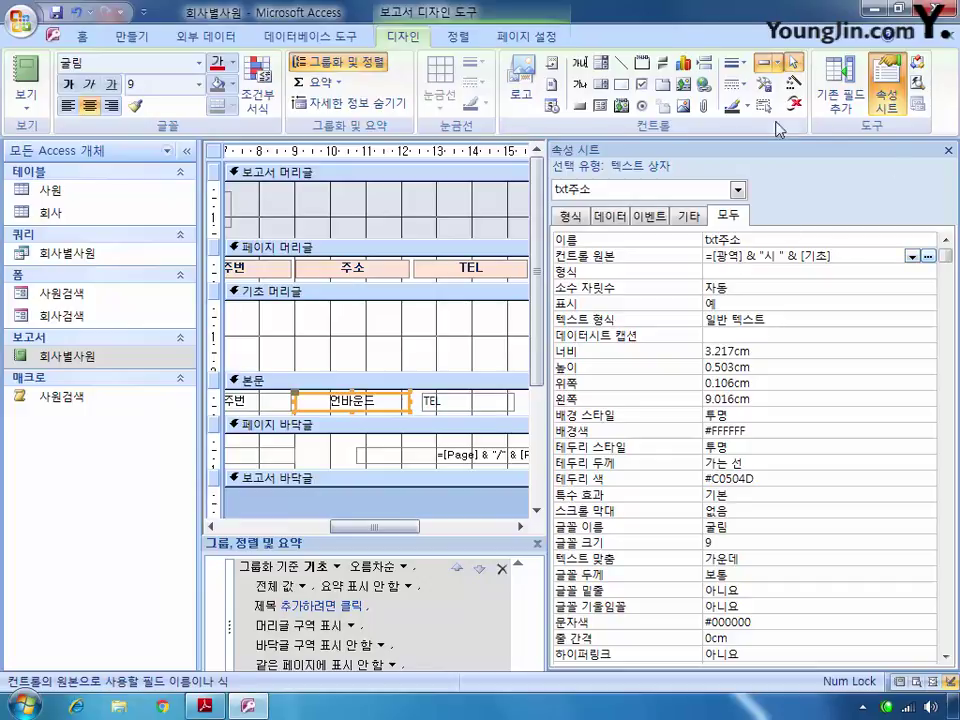
Save and close the 회사별사원 report, and open the 사원검색 form in Design view.
key("ctrl+w")
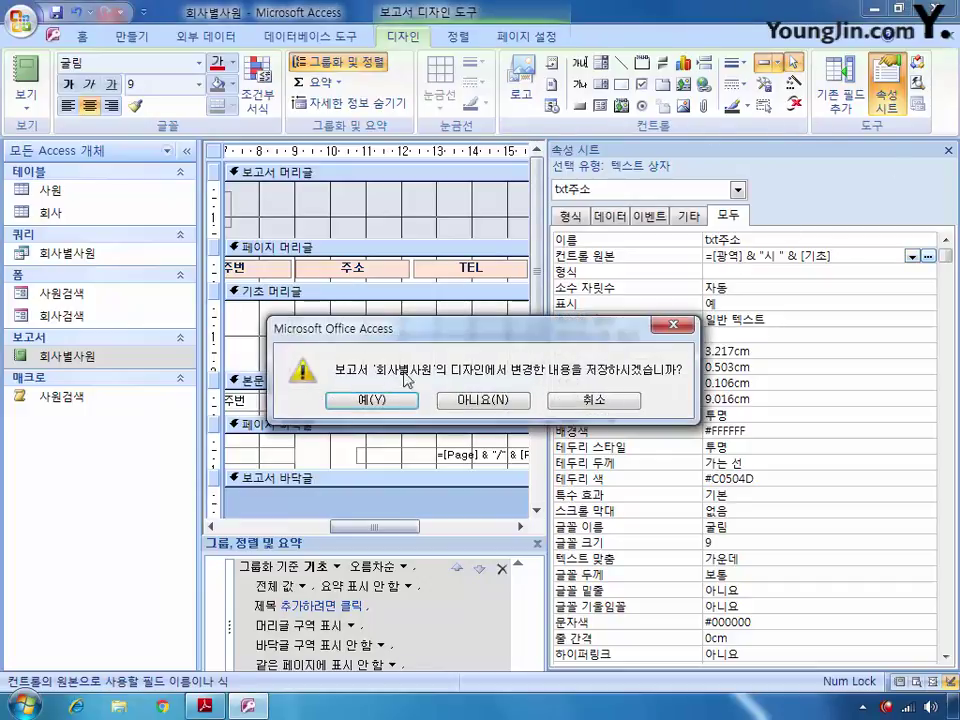
left_click(369, 456)
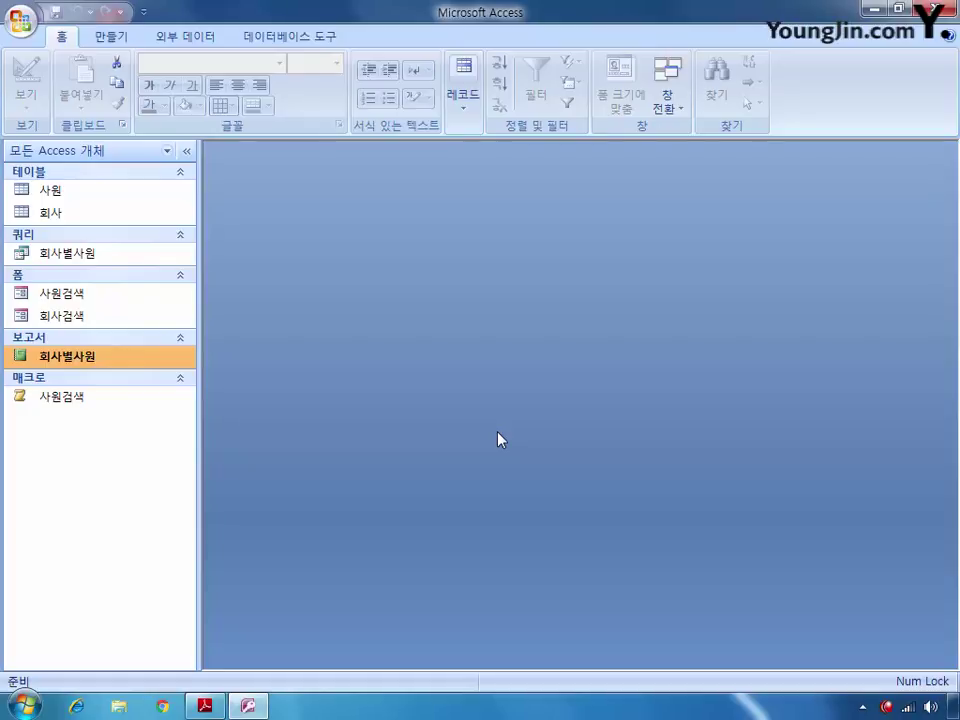
right_click(96, 293)
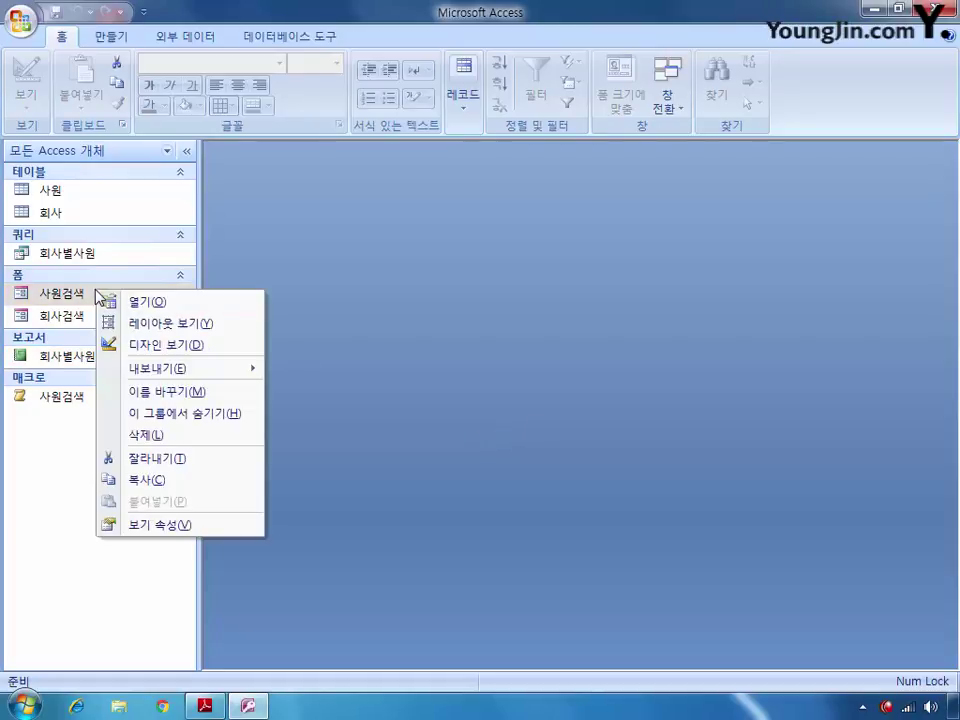
left_click(160, 343)
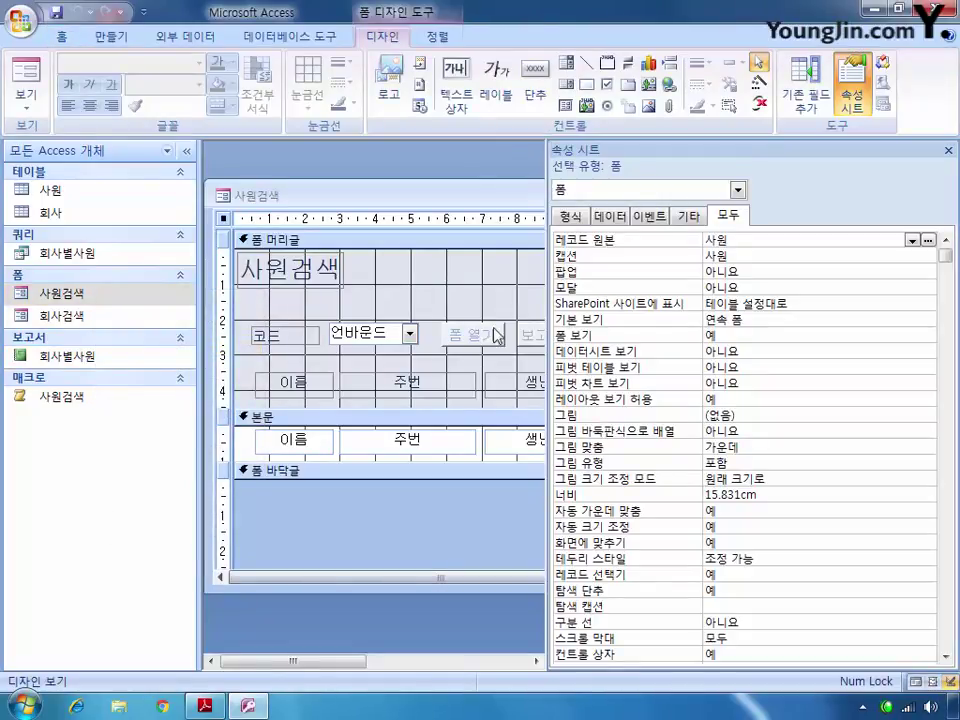
Assign an event procedure to the After Update event of the cmb코드 combo box and open its code.
left_click(738, 190)
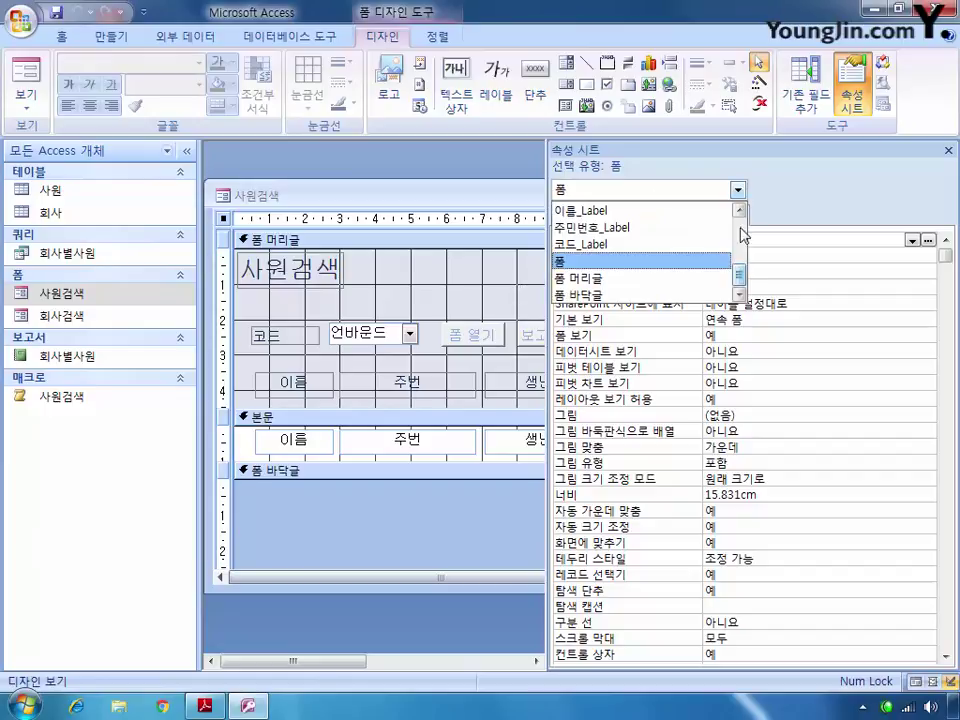
mouse_move(744, 242)
left_mouse_down()
mouse_move(741, 251)
mouse_move(745, 235)
left_mouse_up()
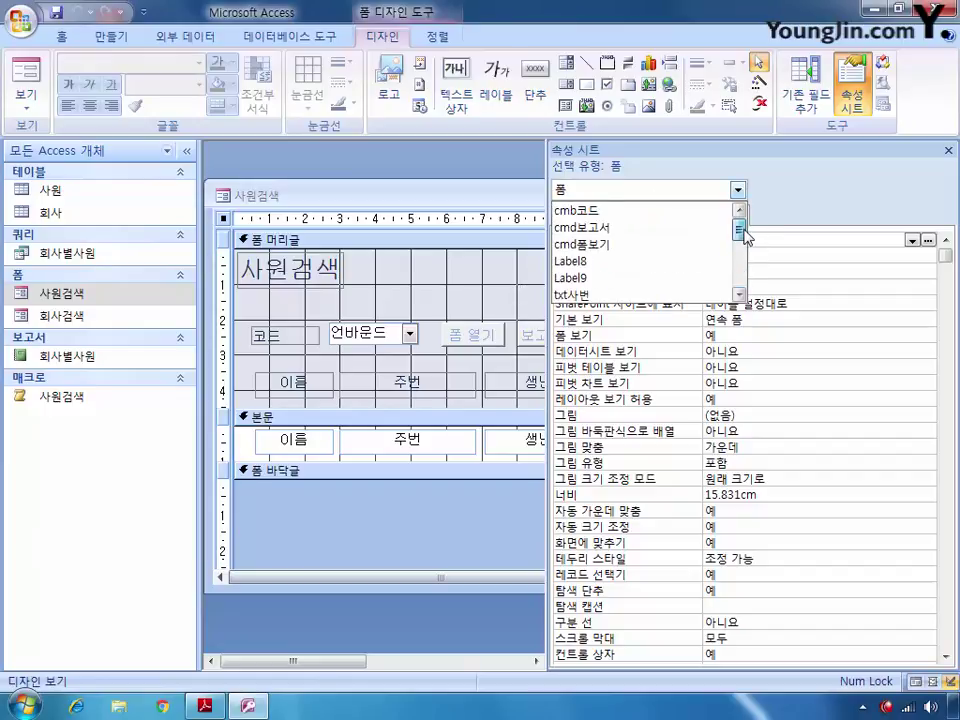
left_click(696, 211)
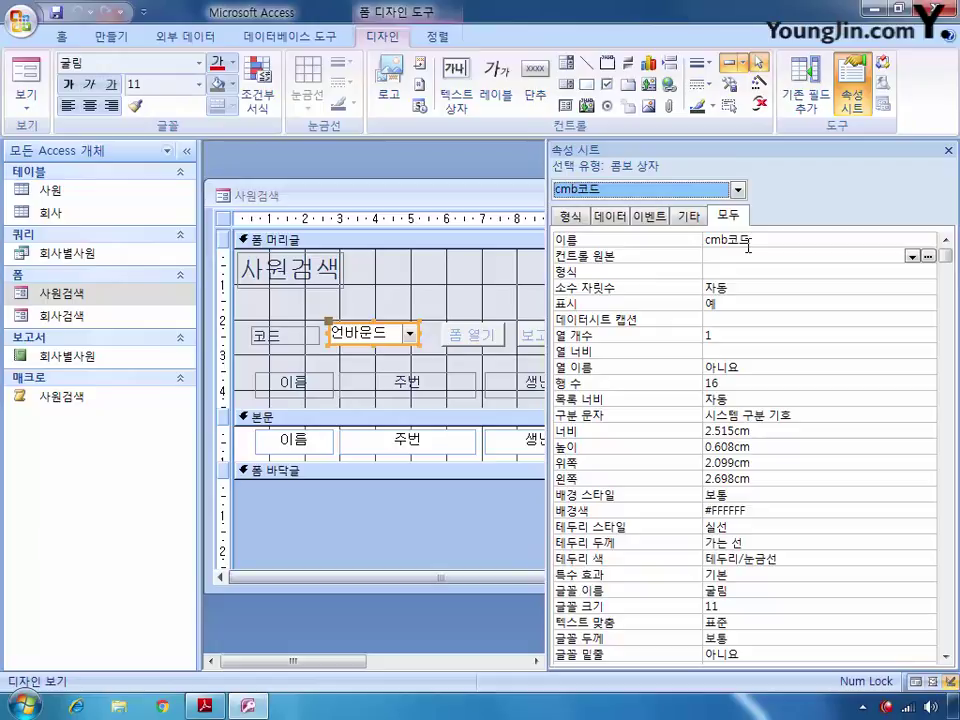
left_click(647, 215)
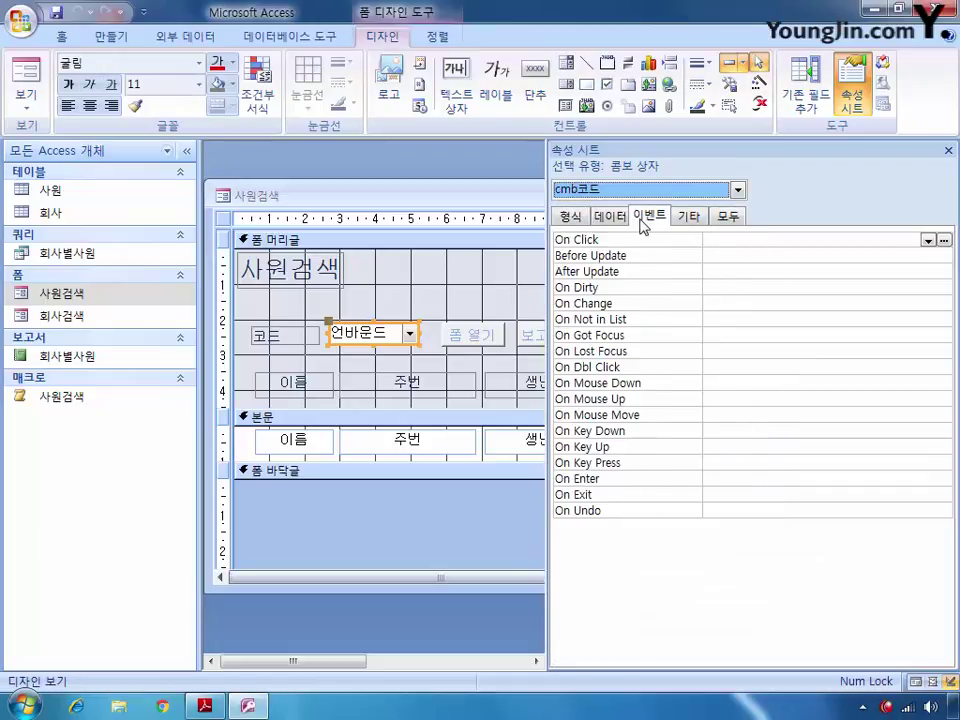
left_click(710, 271)
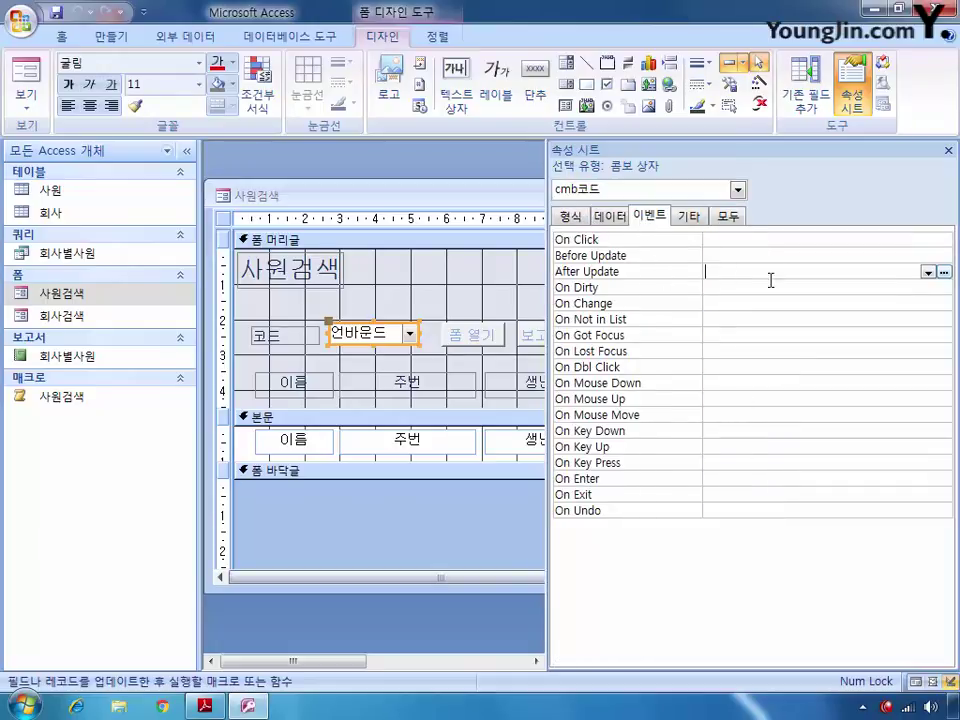
left_click(927, 272)
left_click(800, 283)
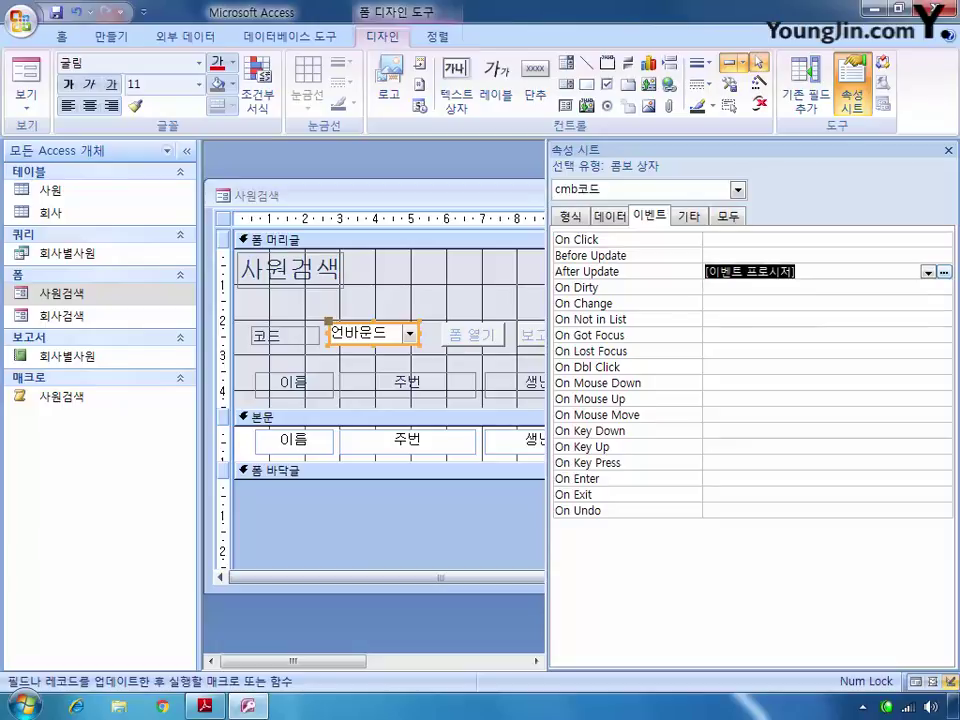
left_click(944, 273)
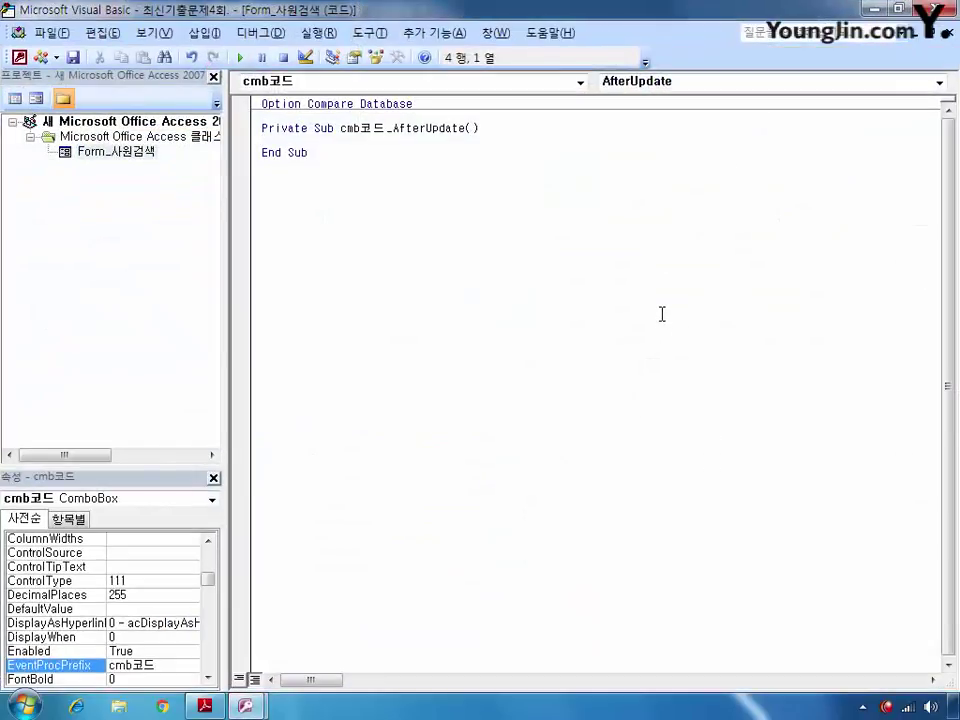
Begin the statement in the cmb코드_AfterUpdate procedure with me.RecordSource.
type("ㅡ")
key("BackSpace")
key("Hangul")
type("me.")
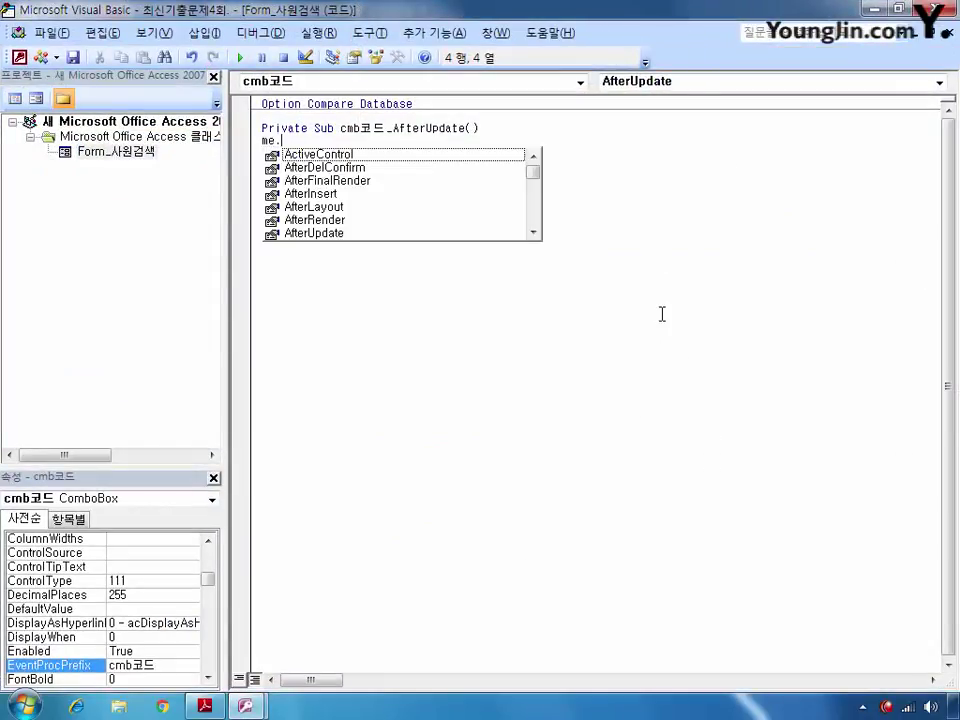
type("reco")
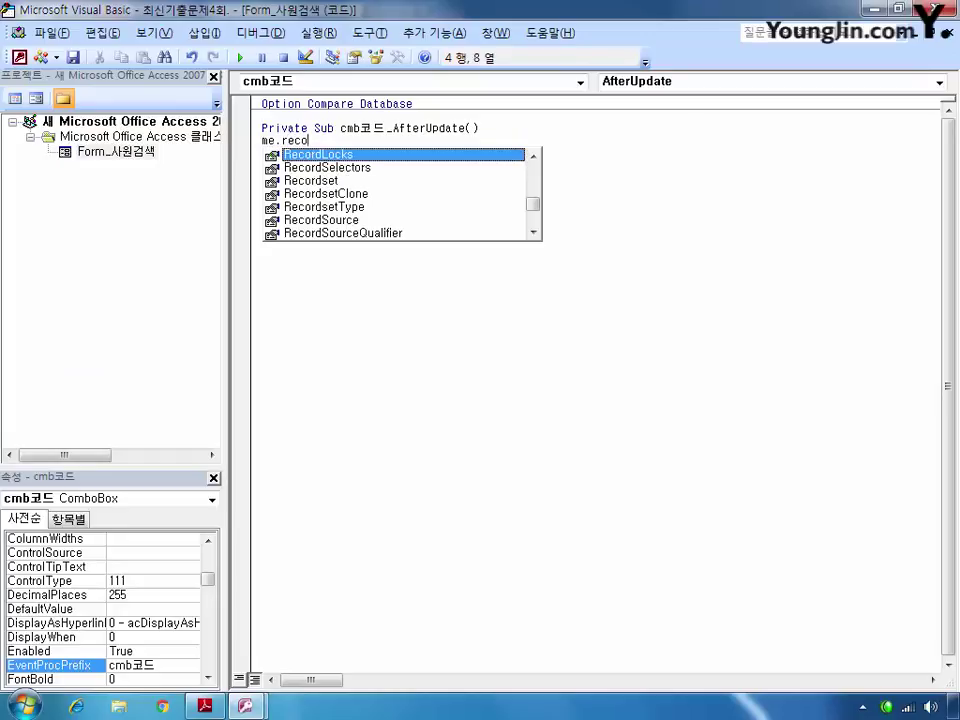
key("Down")
key("Down")
key("Down")
key("Down")
key("Down")
key("Tab")
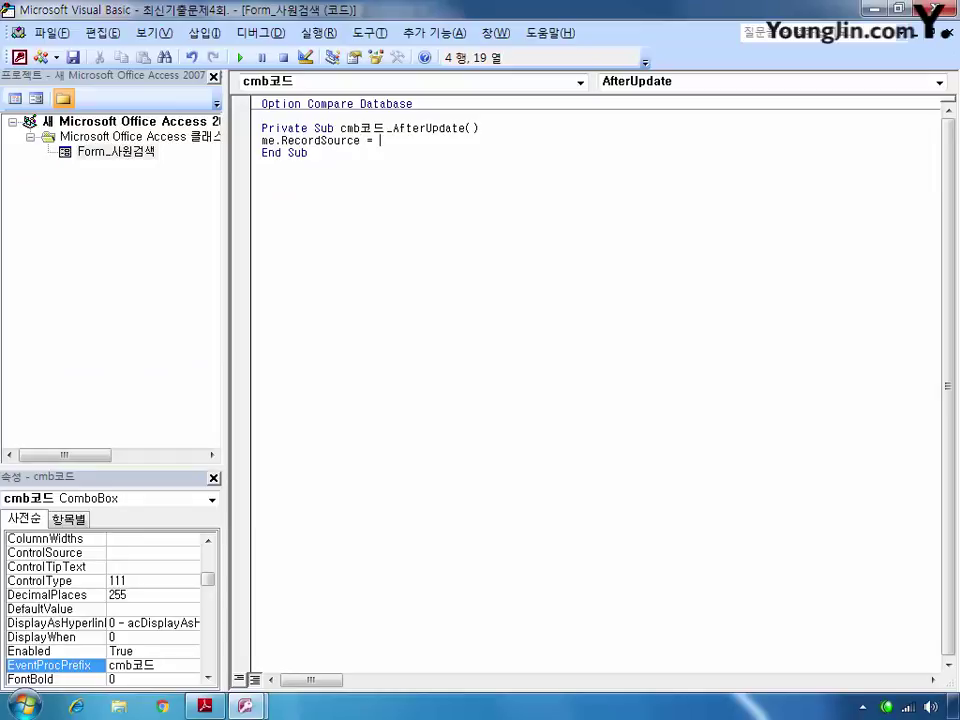
Complete the RecordSource statement with = "select * from 사원 where 코드 = '" & cmb코드 & "'" and close the code editor.
type("= \"select * from")
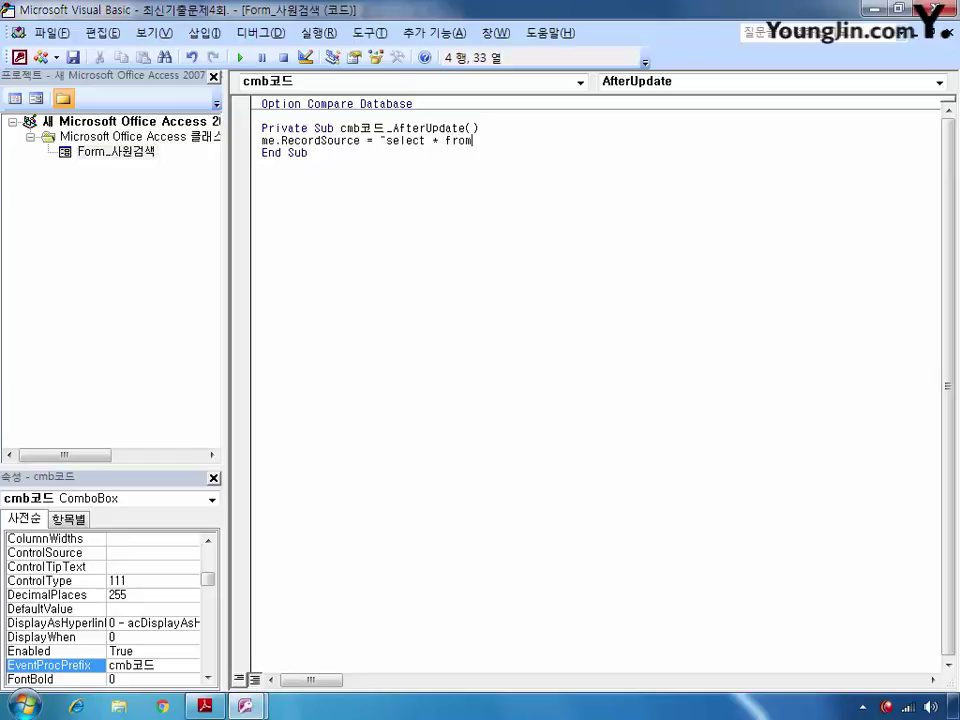
type(" 사원 where 코드 =")
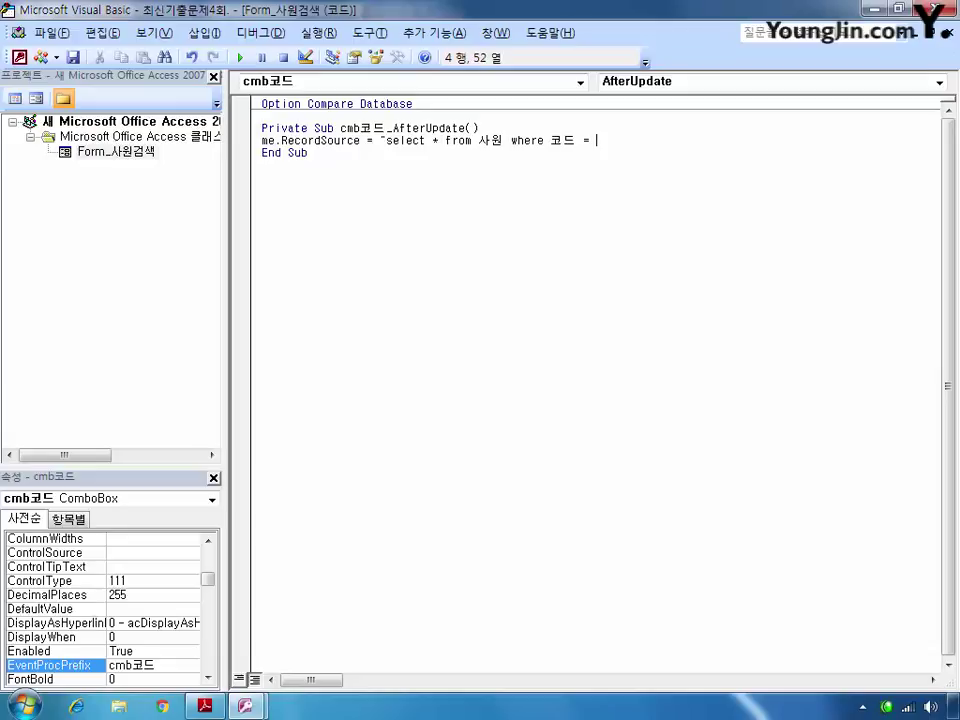
type(" '\"")
key("BackSpace")
type("& cmb코드 & \"'\"")
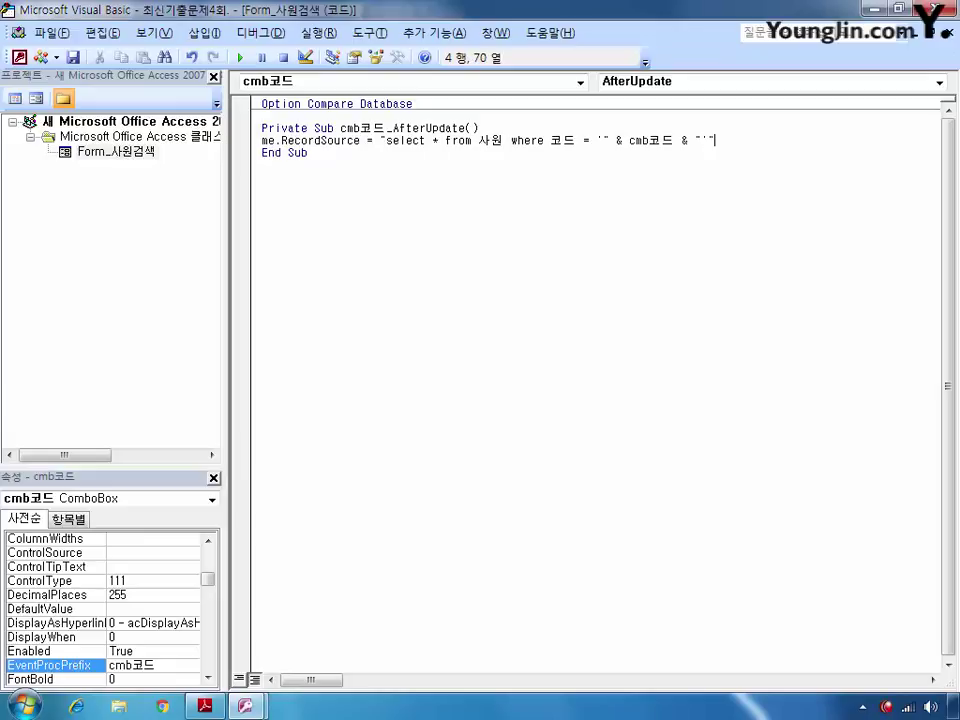
left_click(577, 330)
left_click(948, 10)
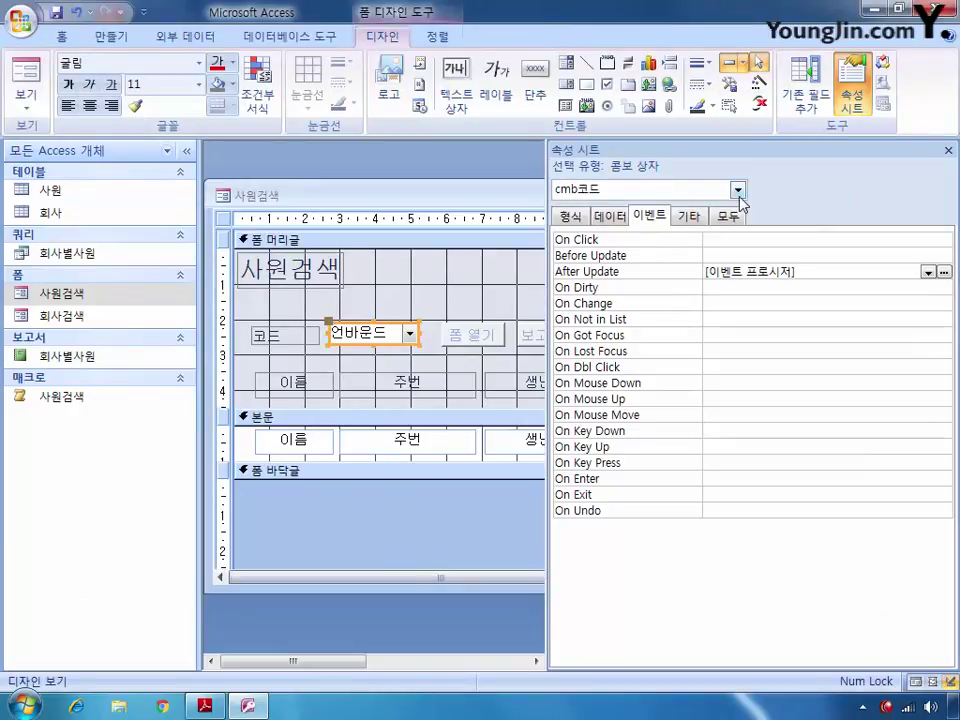
Assign an event procedure to the On Click event of the cmd보고서 button and open its code.
left_click(739, 196)
left_click(696, 229)
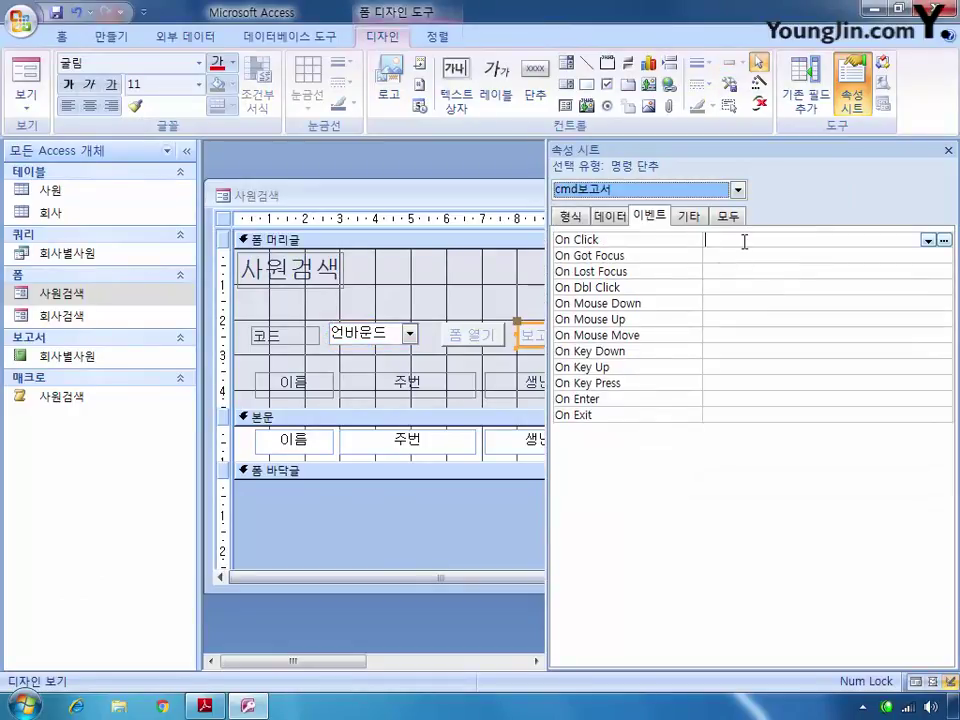
left_click(744, 241)
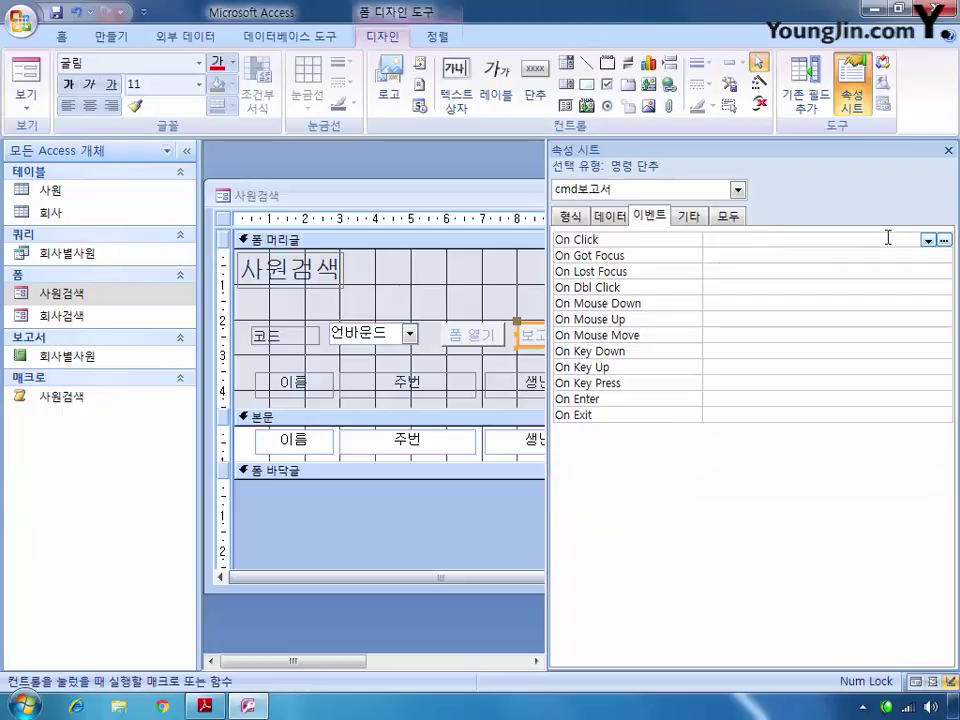
left_click(928, 240)
left_click(896, 255)
left_click(943, 242)
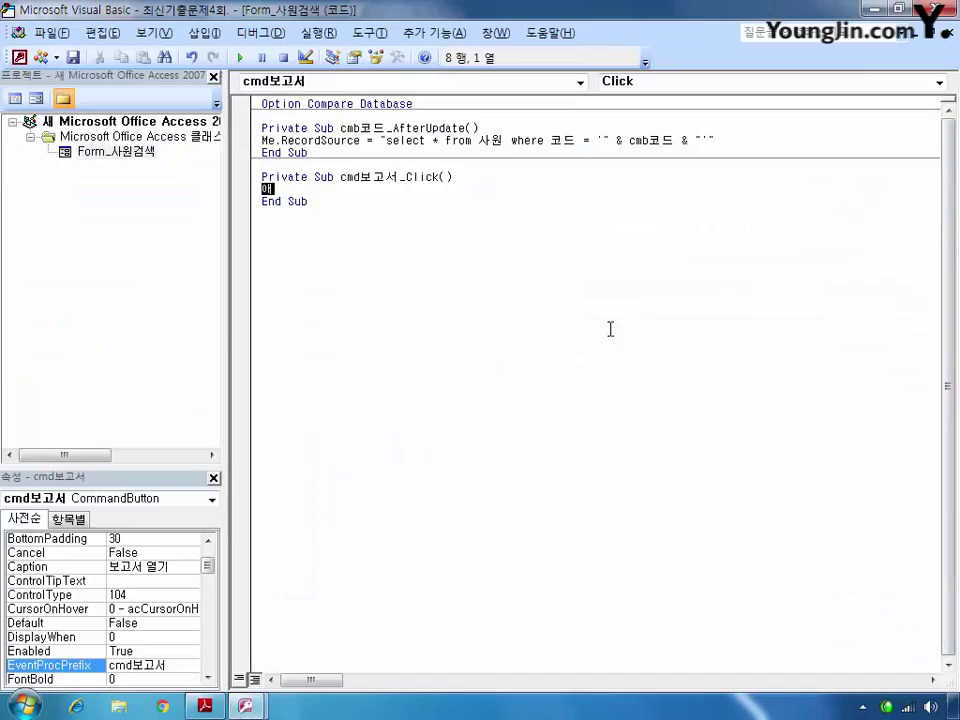
Begin the cmd보고서_Click procedure's statement with docmd.OpenReport and the report name "회사별사원" as its first argument.
type("docmd")
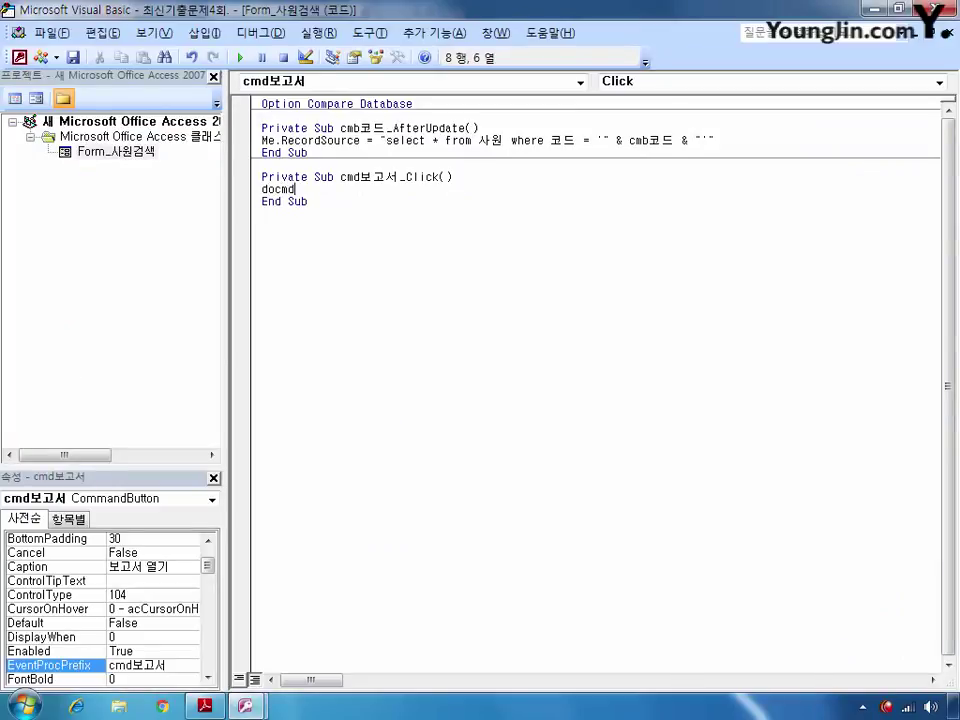
type(".open")
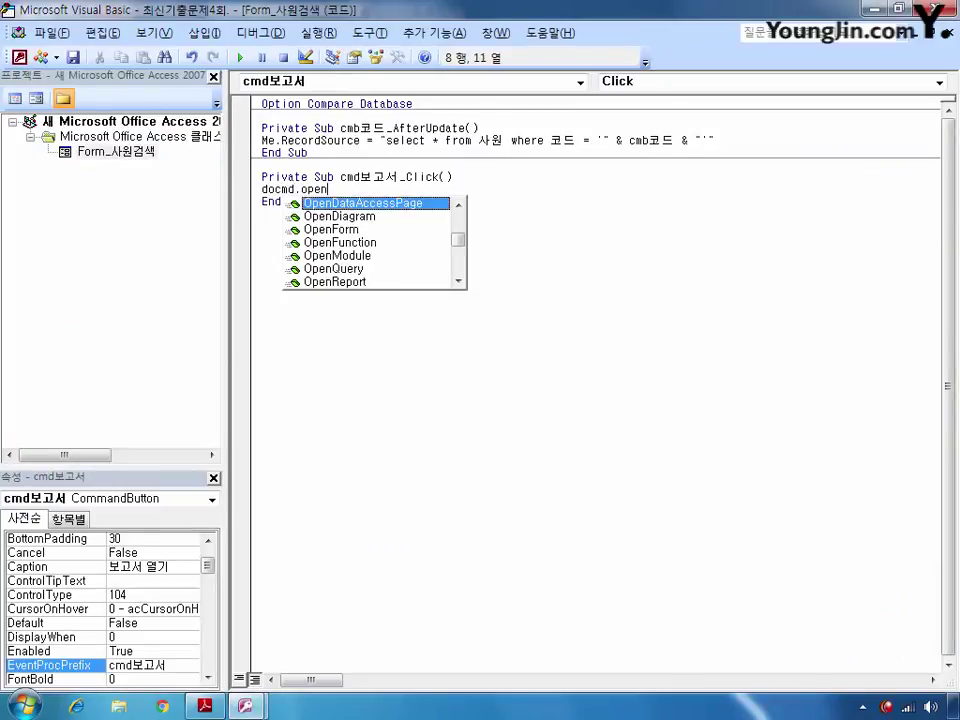
type("report ")
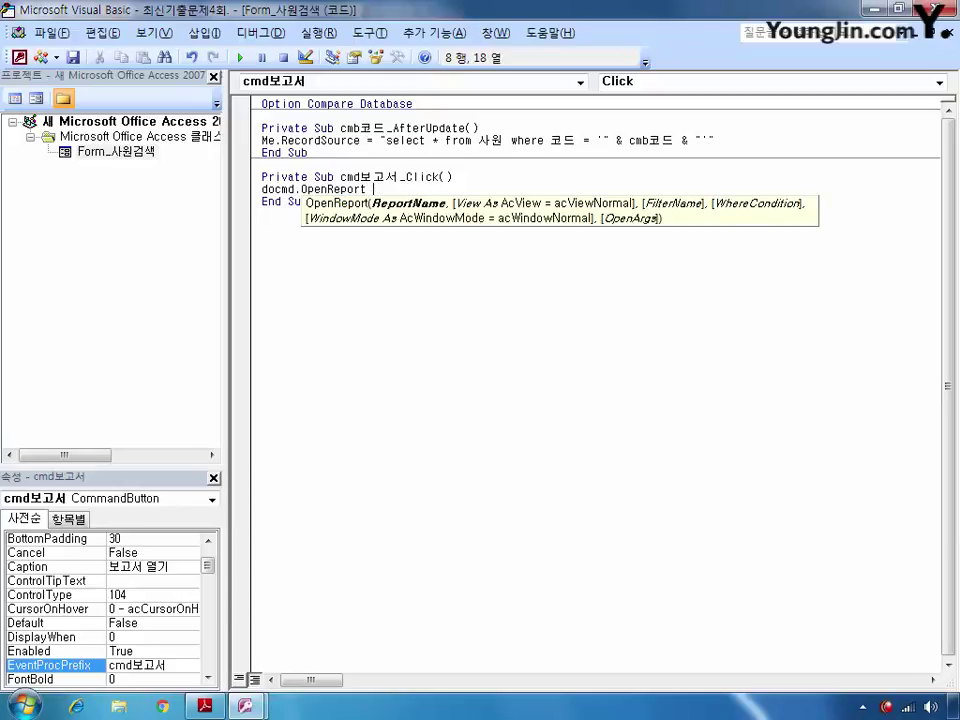
type("\" gh")
key("BackSpace")
key("BackSpace")
key("Hangul")
type("회")
key("BackSpace")
key("BackSpace")
type("회사별사원")
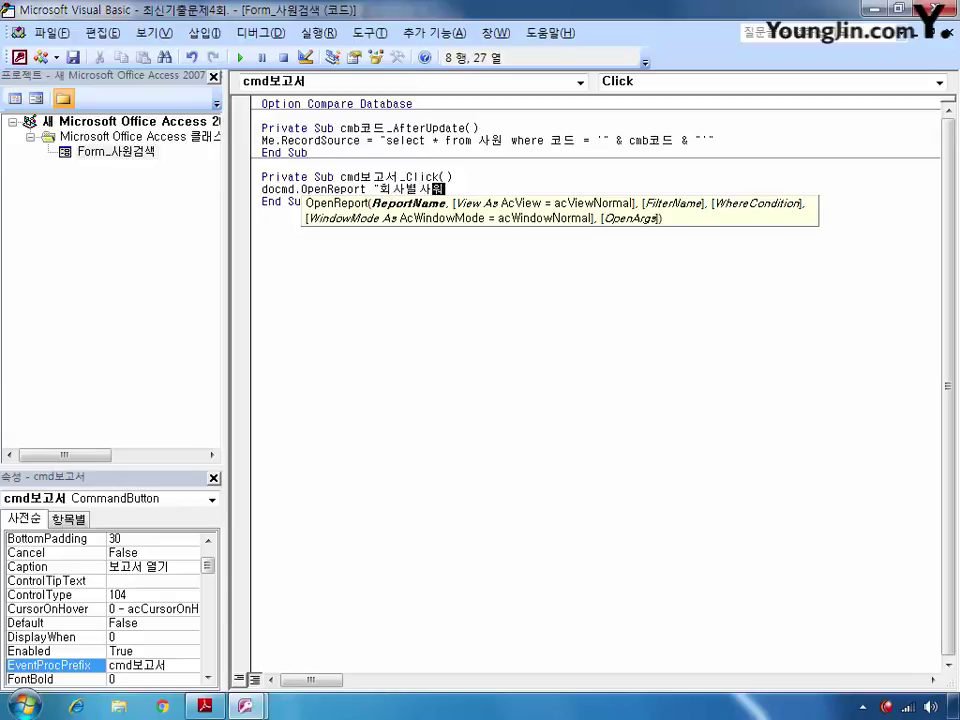
type("\", ")
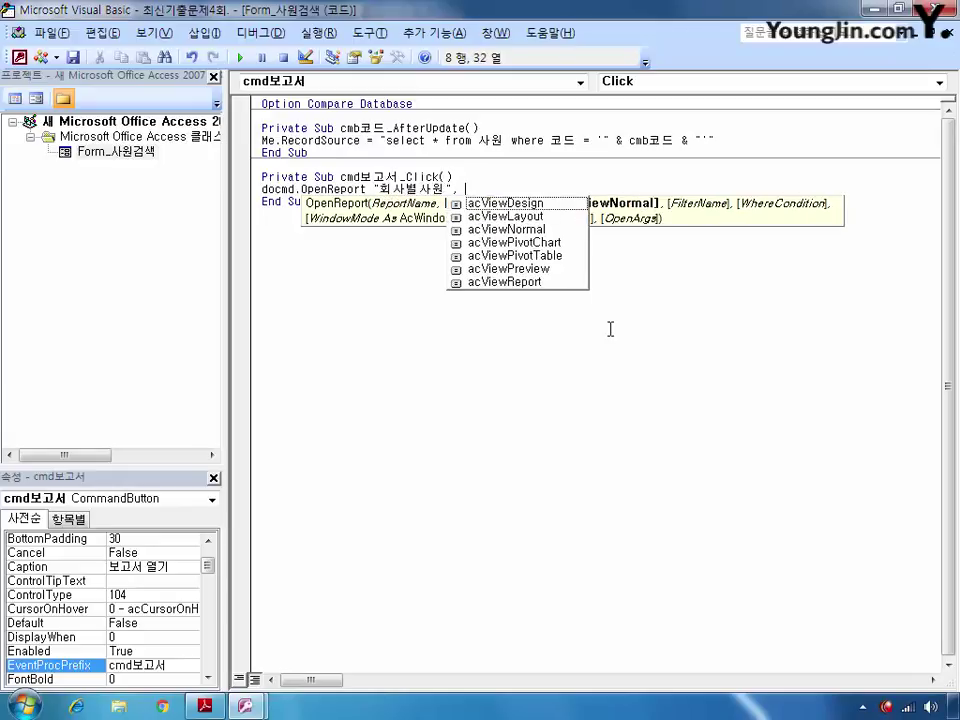
Complete the OpenReport statement with acViewPreview as the view argument.
type("acview")
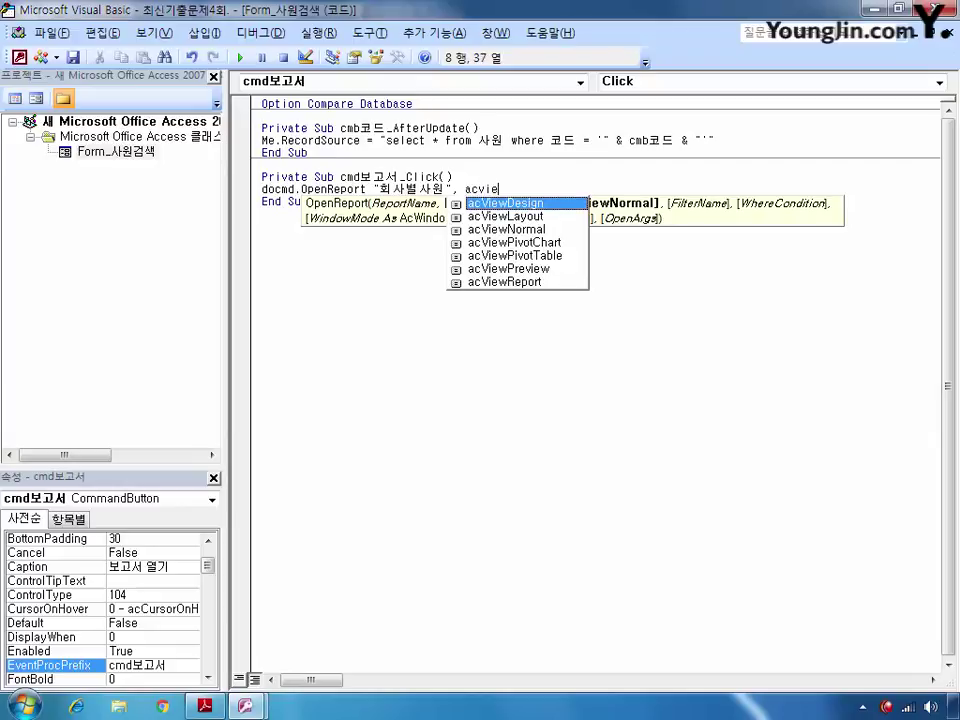
key("Down")
key("Down")
key("Down")
key("Down")
key("Down")
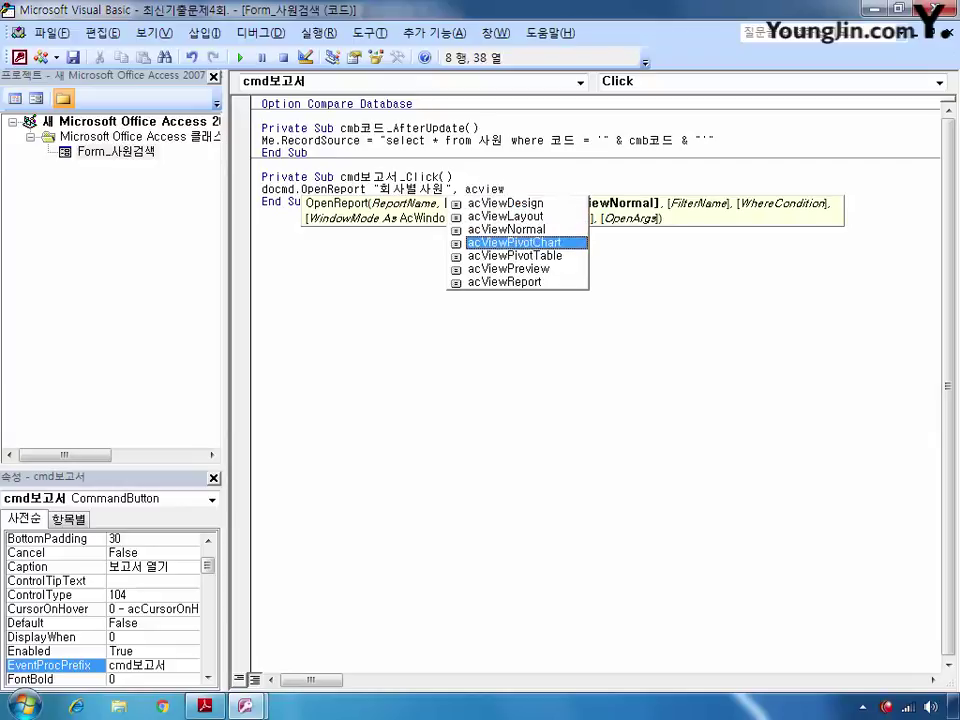
key("Tab")
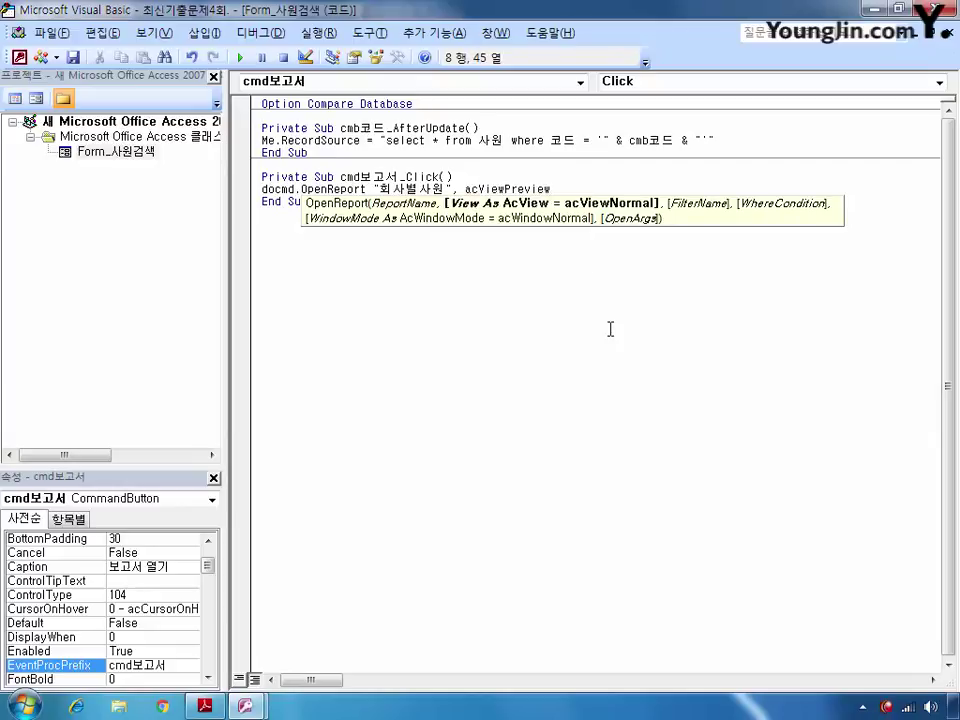
left_click(610, 329)
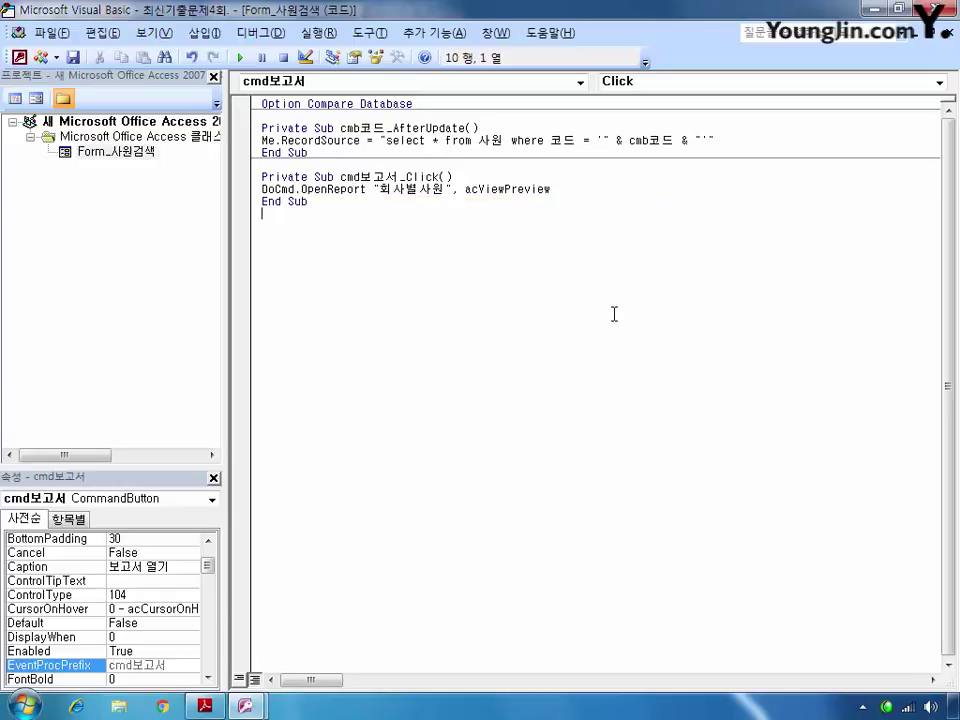
Close the code editor and the 사원검색 form's design, saving the changes.
left_click(938, 10)
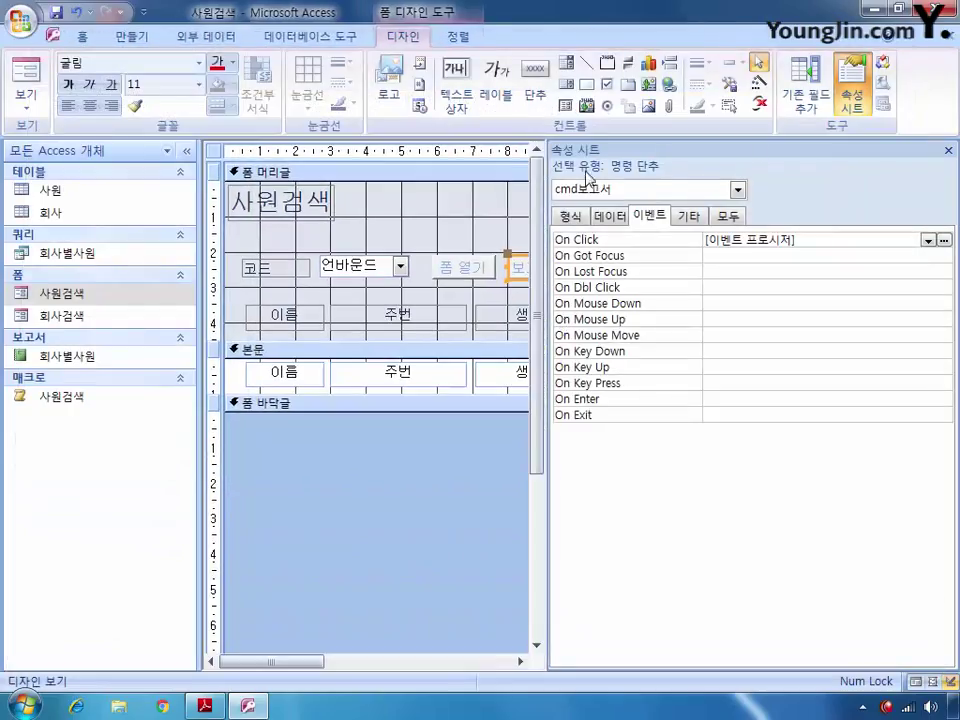
left_click(948, 38)
left_click(391, 462)
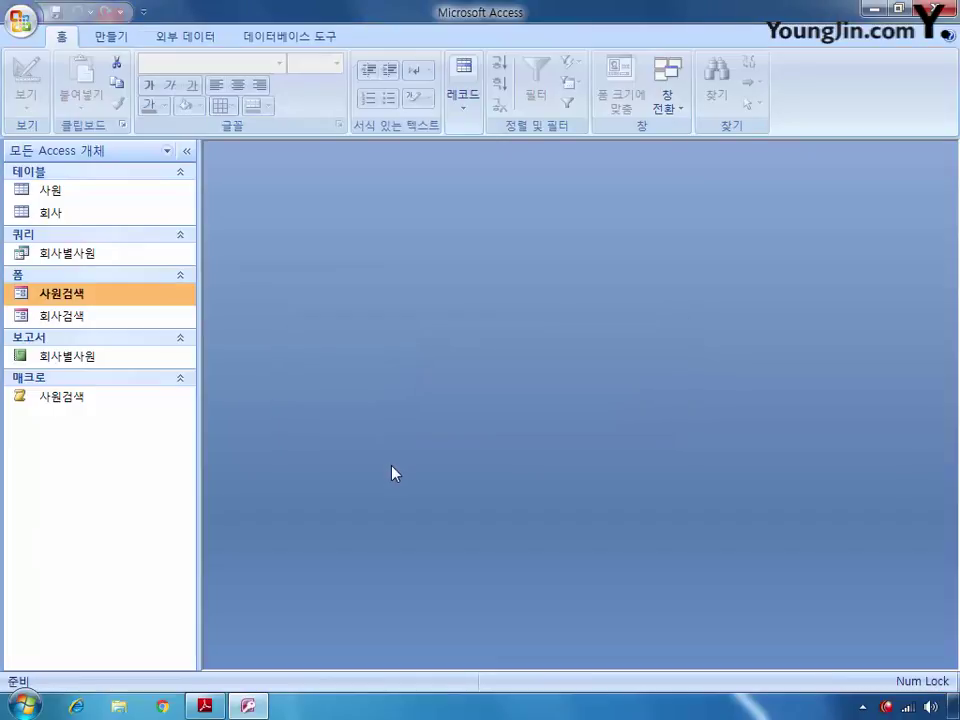